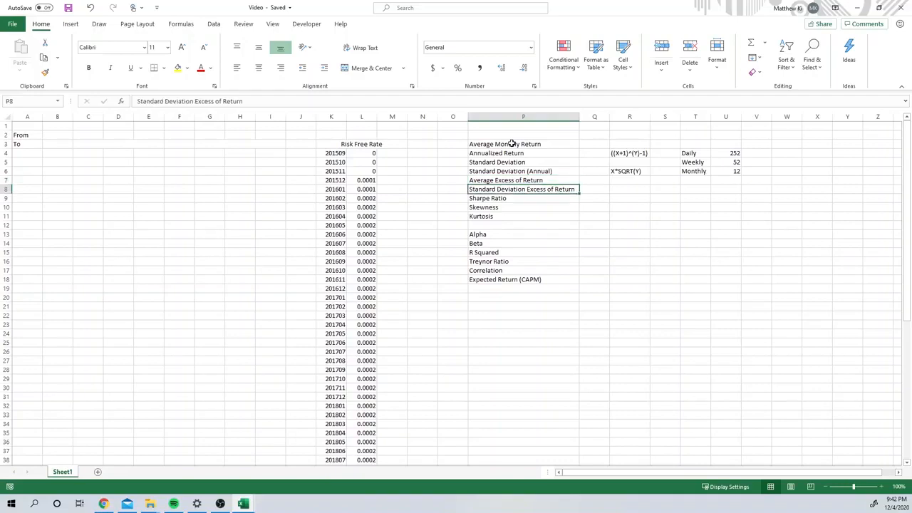
Step: Review the list of return and risk metrics in column P down to Expected Return (CAPM)
{"action": "key", "text": "Down"}
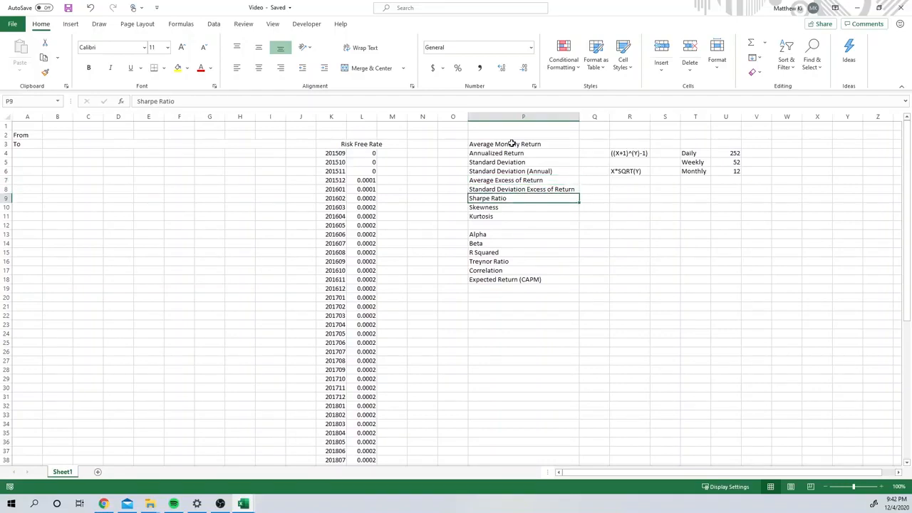
{"action": "key", "text": "Down"}
{"action": "key", "text": "Down"}
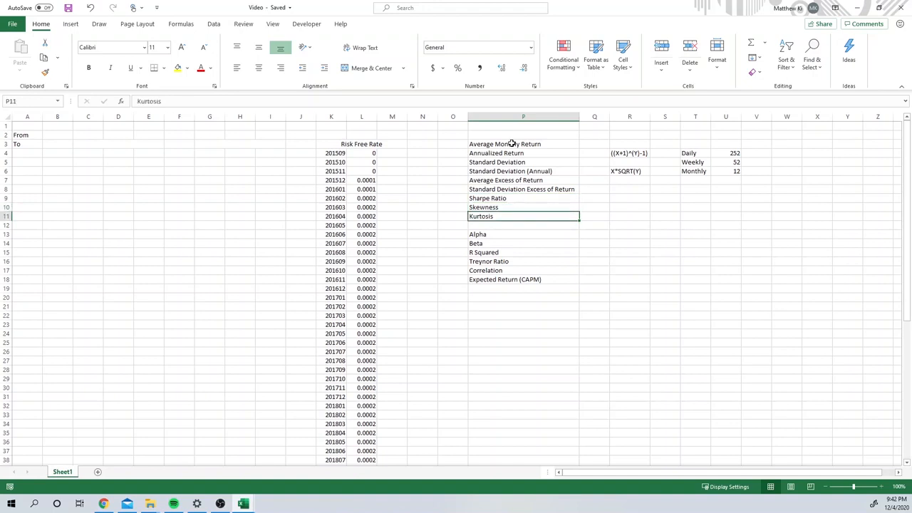
{"action": "key", "text": "Down"}
{"action": "key", "text": "Down"}
{"action": "key", "text": "Down"}
{"action": "key", "text": "Down"}
{"action": "key", "text": "Down"}
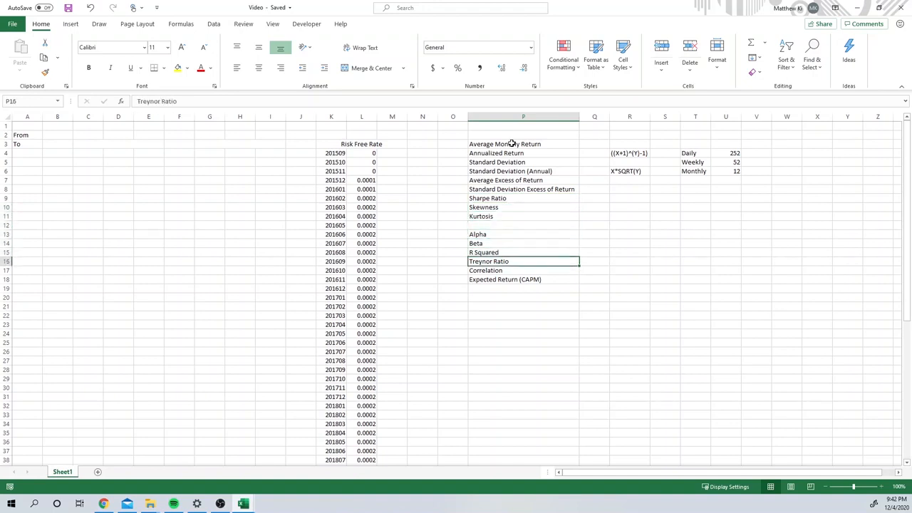
{"action": "key", "text": "Down"}
{"action": "key", "text": "Down"}
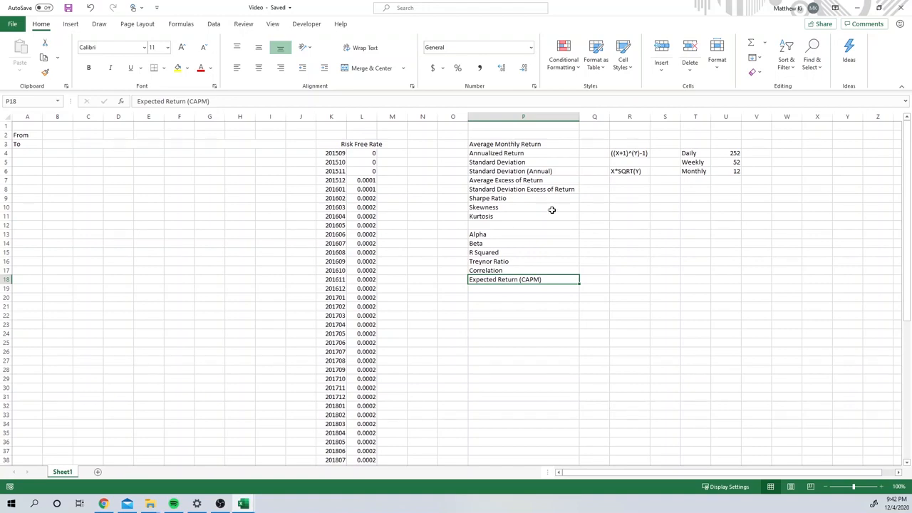
{"action": "left_click", "coordinate": [52, 136]}
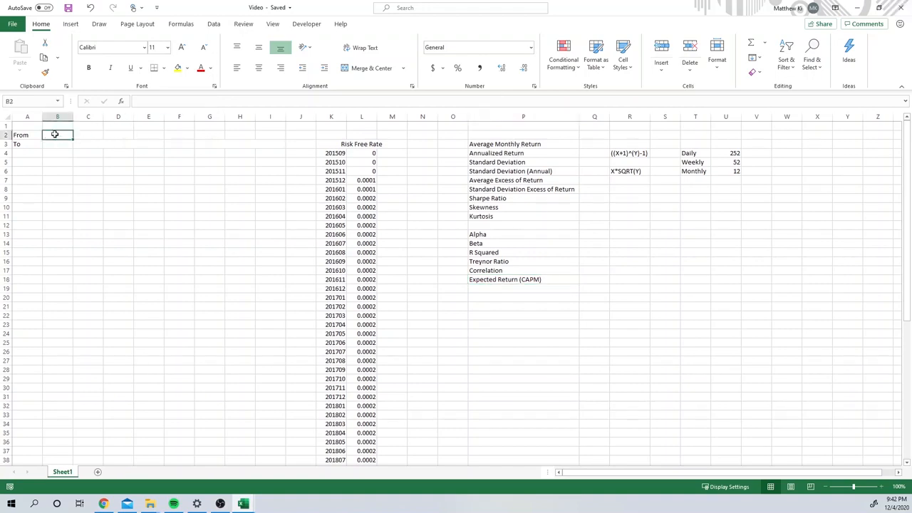
{"action": "left_click", "coordinate": [56, 152]}
{"action": "left_click", "coordinate": [57, 137]}
{"action": "left_click", "coordinate": [57, 144]}
{"action": "left_click", "coordinate": [57, 128]}
{"action": "left_click", "coordinate": [61, 145]}
{"action": "left_click", "coordinate": [57, 135]}
{"action": "left_click", "coordinate": [58, 143]}
{"action": "left_click", "coordinate": [58, 136]}
{"action": "left_click", "coordinate": [60, 128]}
{"action": "left_click", "coordinate": [59, 136]}
Step: Enter 12/4/2015 as the From date in B2
{"action": "double_click", "coordinate": [60, 135]}
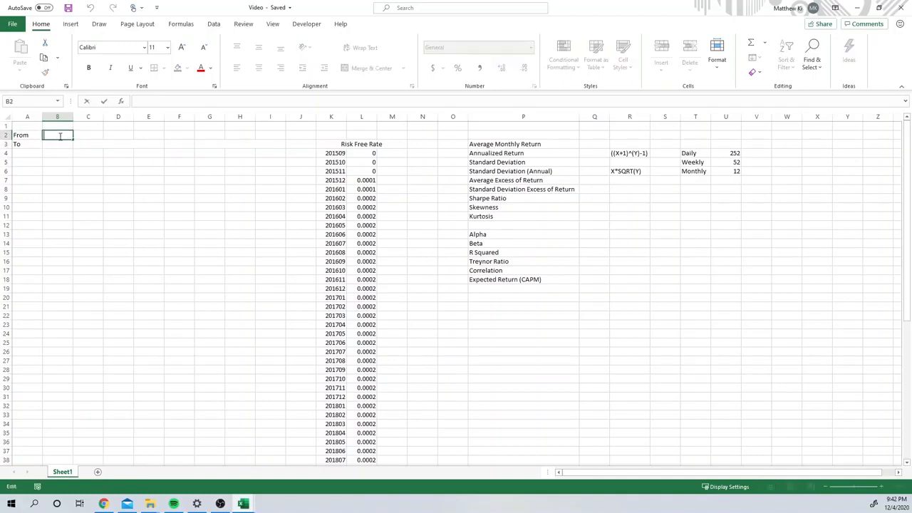
{"action": "type", "text": "12/4/20215"}
{"action": "key", "text": "Return"}
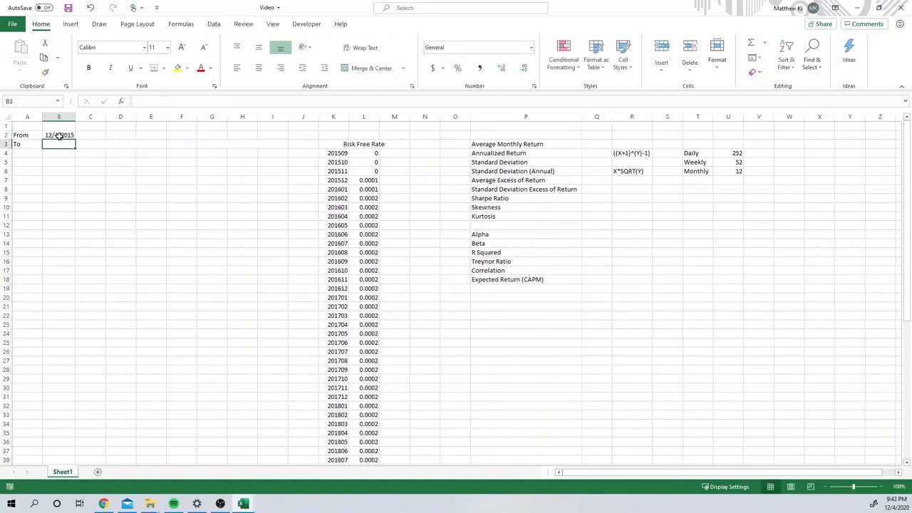
Step: Enter 12/4/2020 as the To date in B3
{"action": "type", "text": "12"}
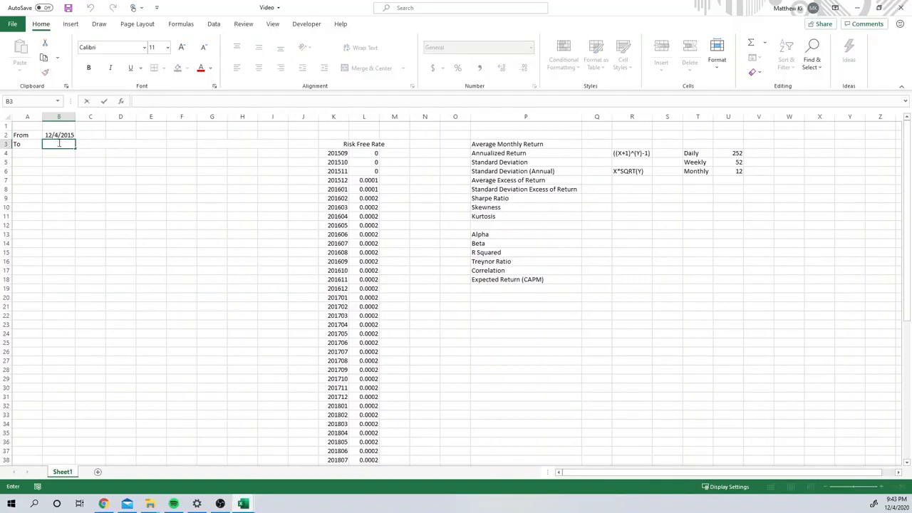
{"action": "type", "text": "/4/2020"}
{"action": "key", "text": "Return"}
{"action": "key", "text": "Return"}
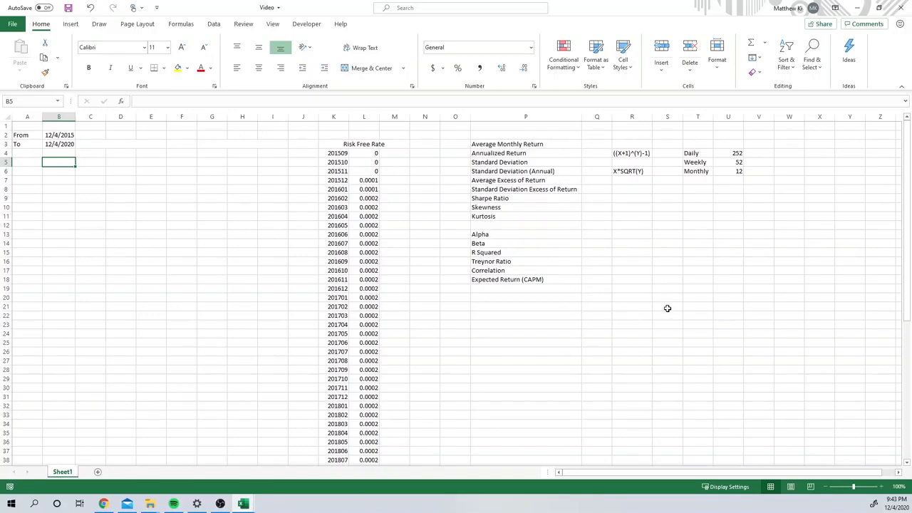
Step: Enter the ticker msft in the merged cell C3 beside the To date
{"action": "left_click", "coordinate": [125, 145]}
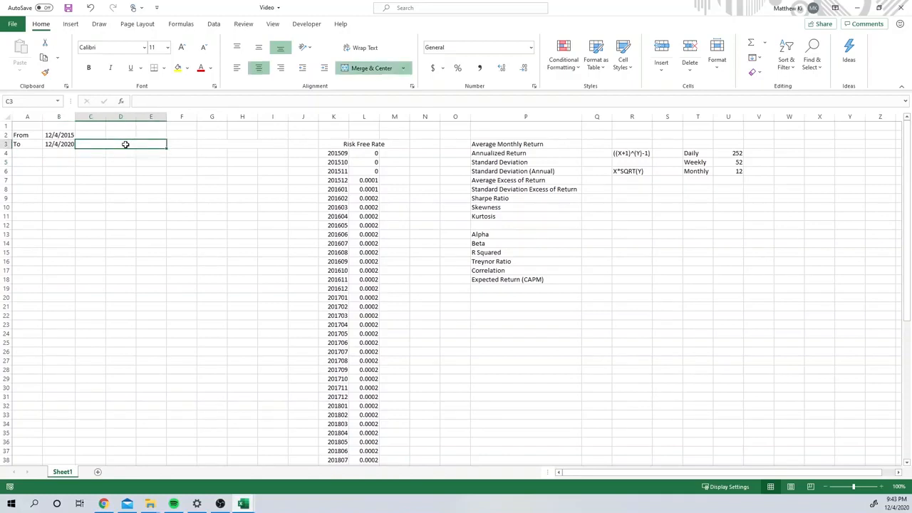
{"action": "double_click", "coordinate": [125, 144]}
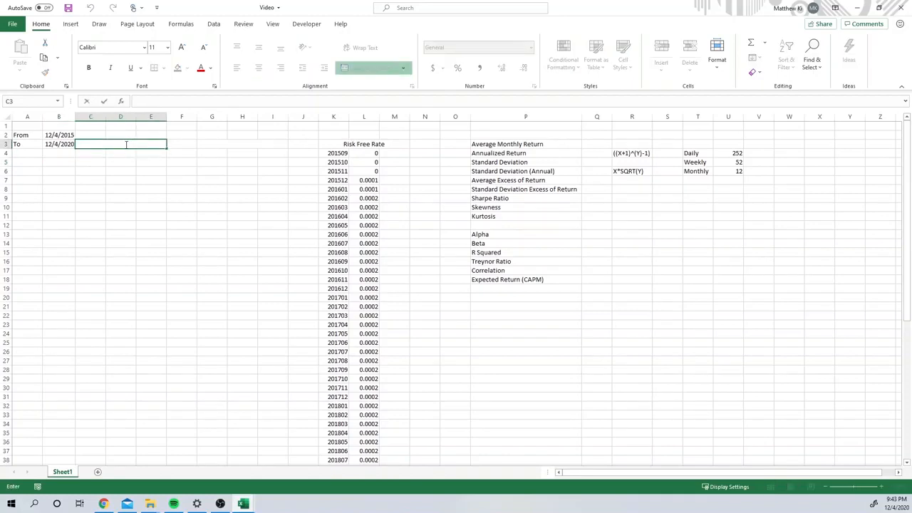
{"action": "type", "text": "msft"}
{"action": "left_click", "coordinate": [135, 188]}
Step: Convert the ticker in C3 to the Stocks data type, choosing Microsoft Corporation (XNAS:MSFT)
{"action": "left_click", "coordinate": [126, 144]}
{"action": "left_click", "coordinate": [214, 24]}
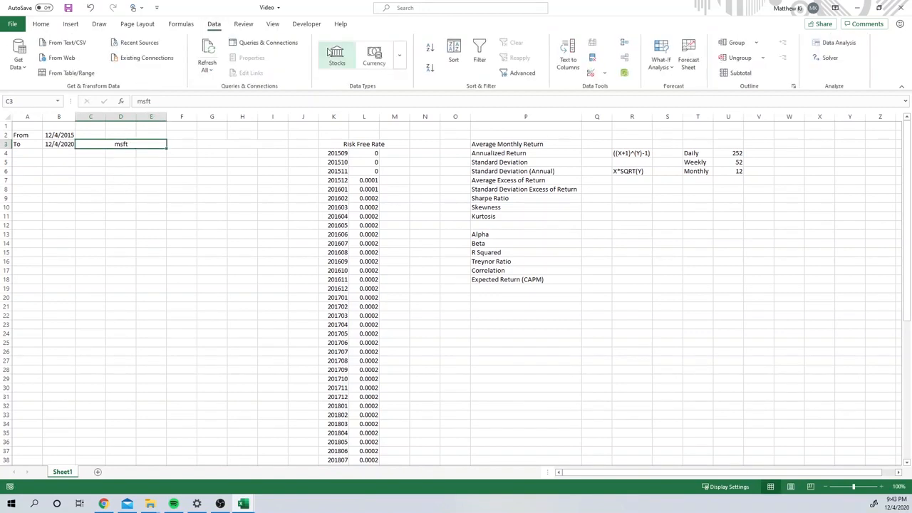
{"action": "left_click", "coordinate": [336, 56]}
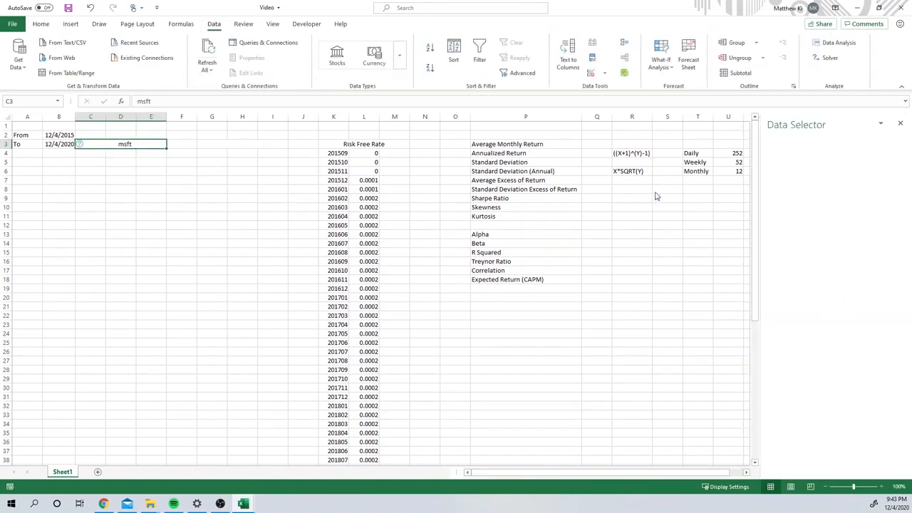
{"action": "left_click", "coordinate": [829, 237]}
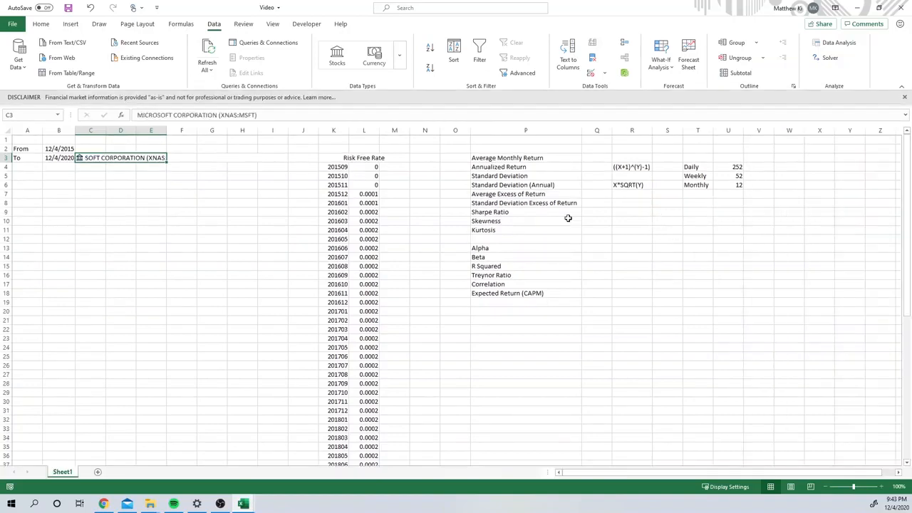
{"action": "left_click", "coordinate": [188, 218]}
Step: Start a STOCKHISTORY formula in C4 with stock C3, start date B2 and end date B3
{"action": "double_click", "coordinate": [94, 166]}
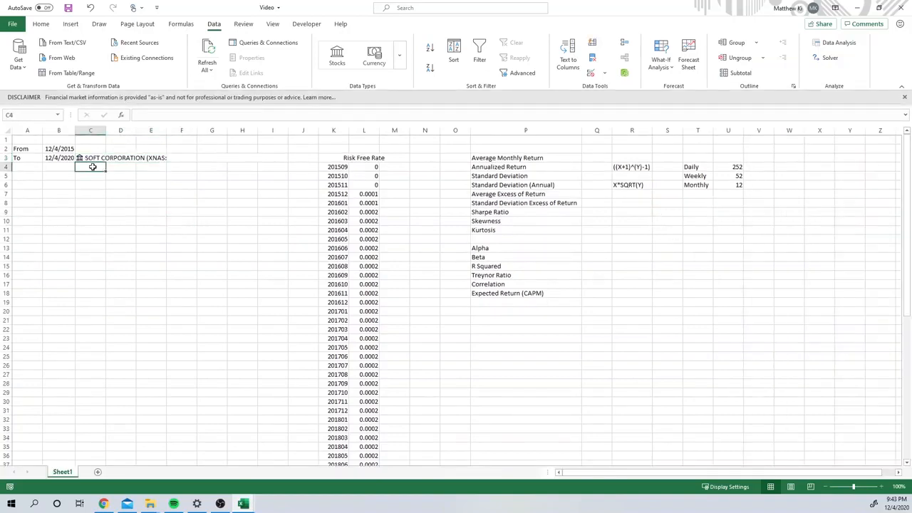
{"action": "type", "text": "=st"}
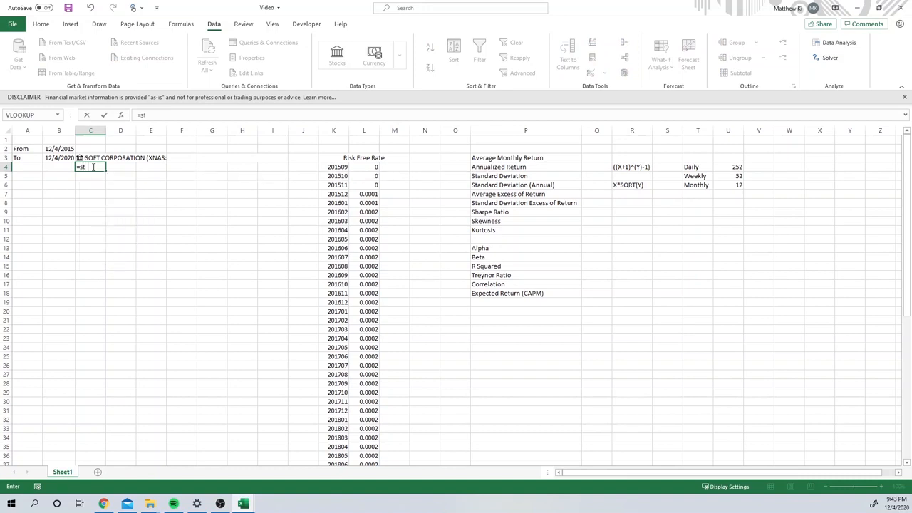
{"action": "type", "text": "ock"}
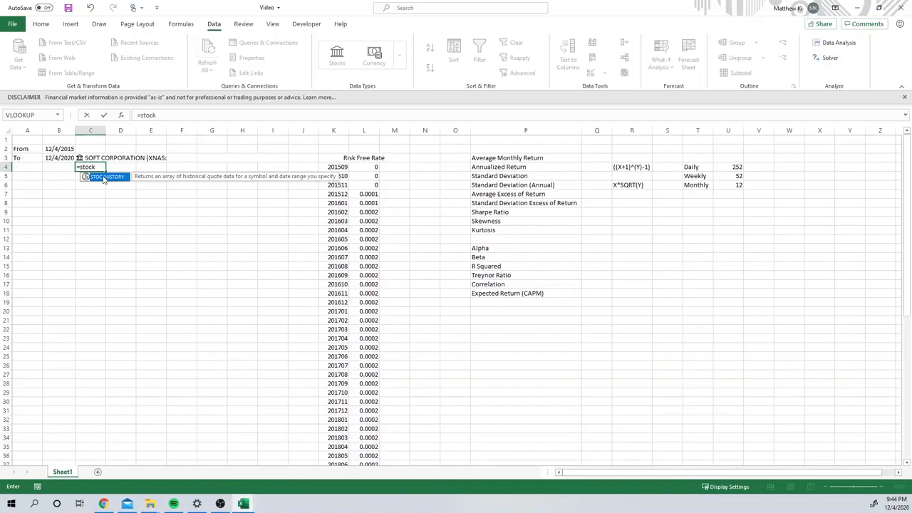
{"action": "double_click", "coordinate": [104, 176]}
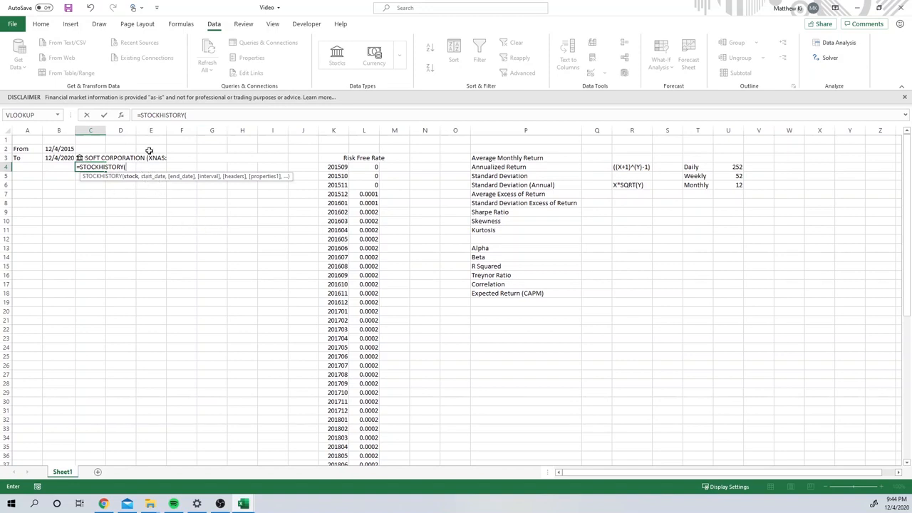
{"action": "left_click", "coordinate": [82, 158]}
{"action": "type", "text": ","}
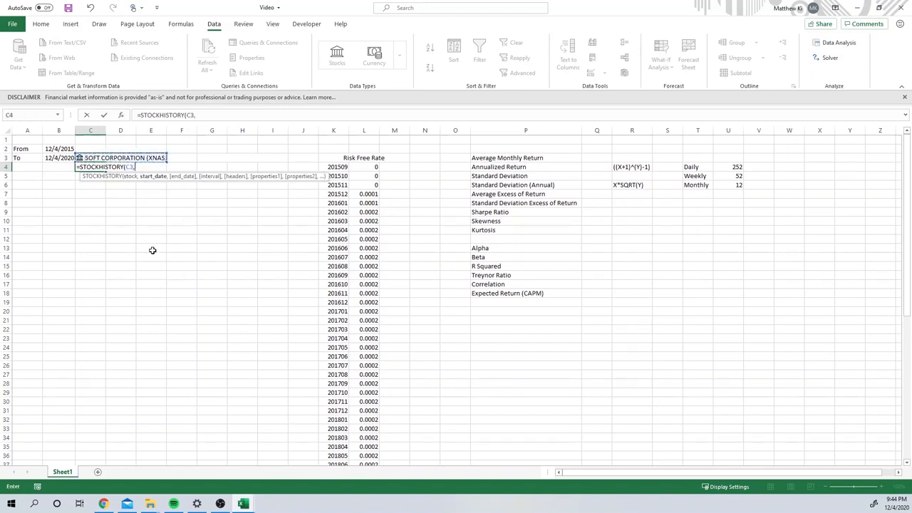
{"action": "left_click", "coordinate": [61, 151]}
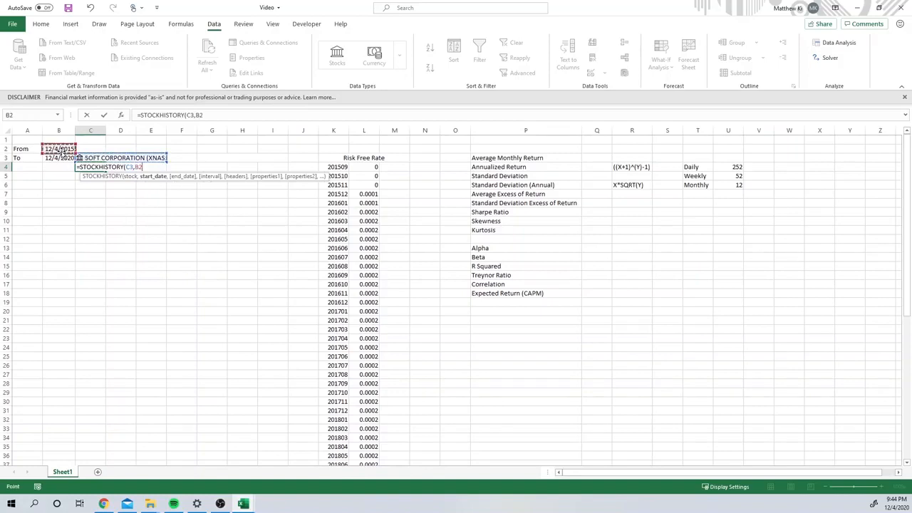
{"action": "type", "text": ","}
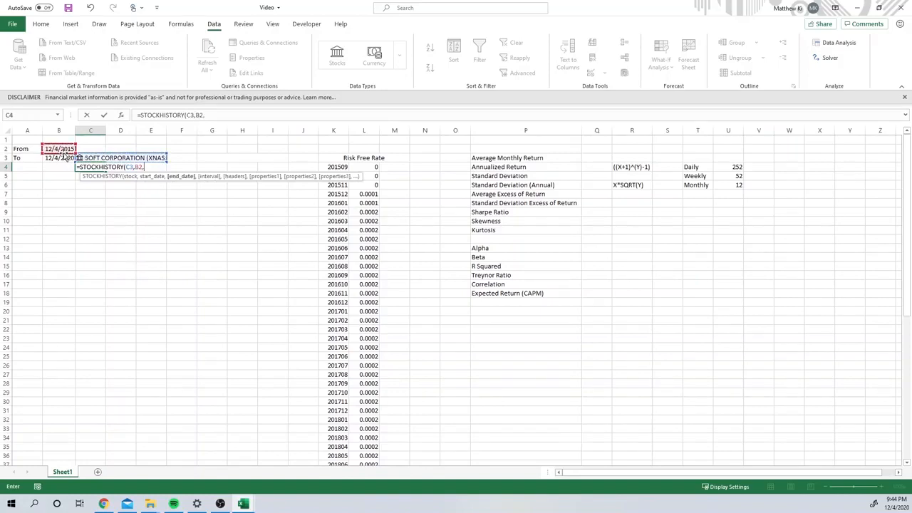
{"action": "left_click", "coordinate": [53, 158]}
{"action": "type", "text": ","}
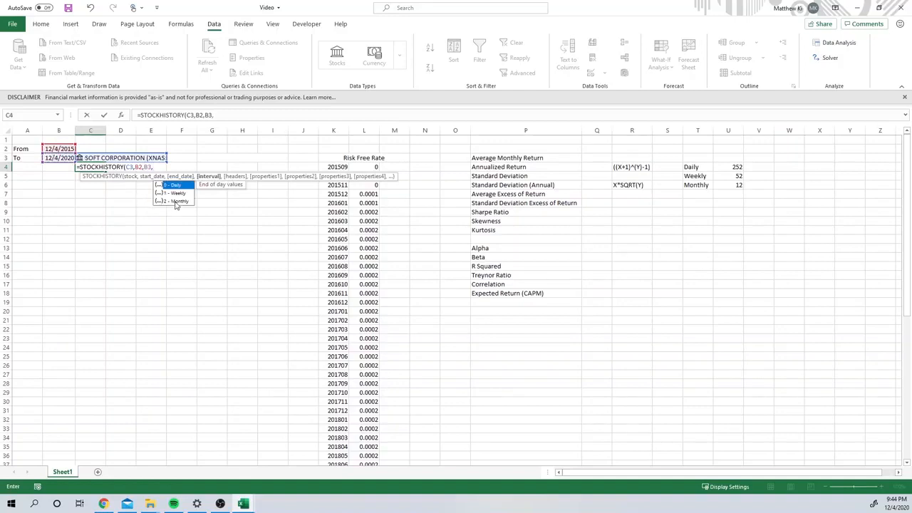
Step: Set the STOCKHISTORY interval to 2 (Monthly) and the headers argument to 0 (No header)
{"action": "scroll", "coordinate": [178, 279], "scroll_direction": "down", "scroll_amount": 4}
{"action": "scroll", "coordinate": [178, 279], "scroll_direction": "up", "scroll_amount": 4}
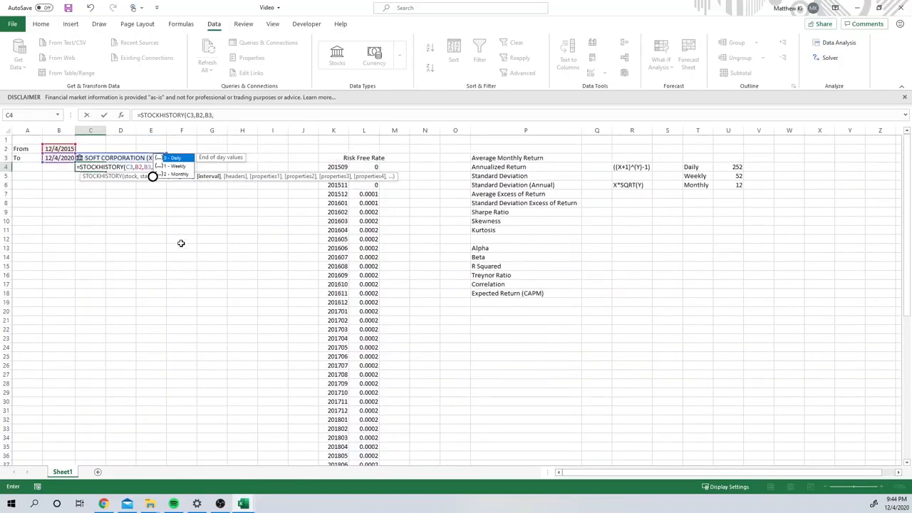
{"action": "double_click", "coordinate": [179, 174]}
{"action": "type", "text": ","}
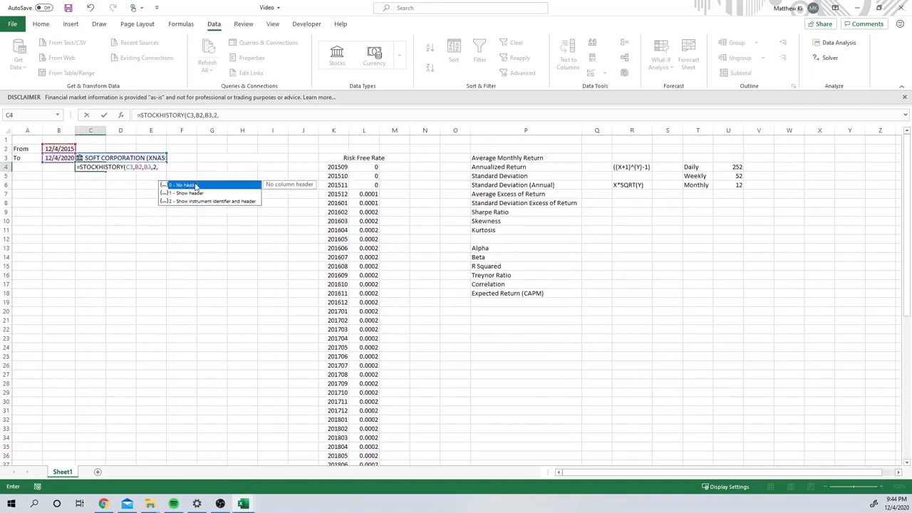
{"action": "double_click", "coordinate": [194, 183]}
{"action": "type", "text": ","}
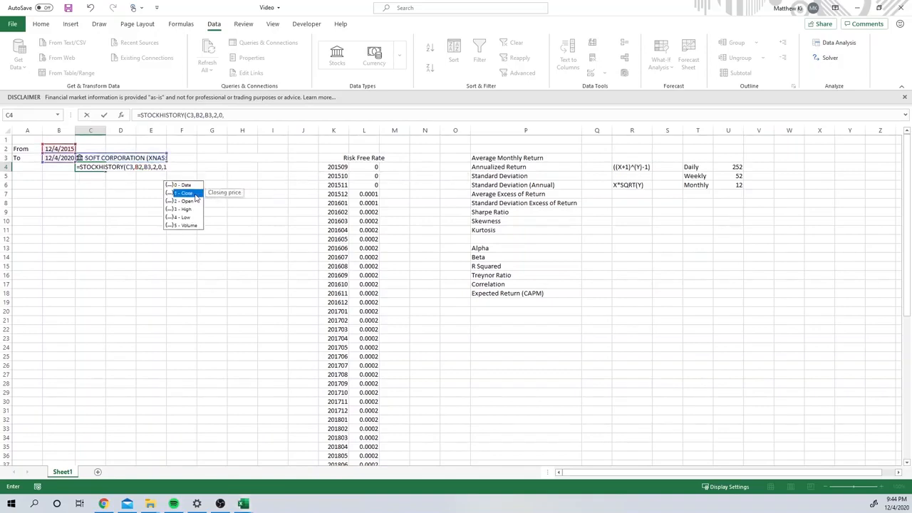
Step: Complete the formula with the properties 0 (Date) and 1 (Close), giving =STOCKHISTORY(C3,B2,B3,2,0,0,1)
{"action": "double_click", "coordinate": [195, 194]}
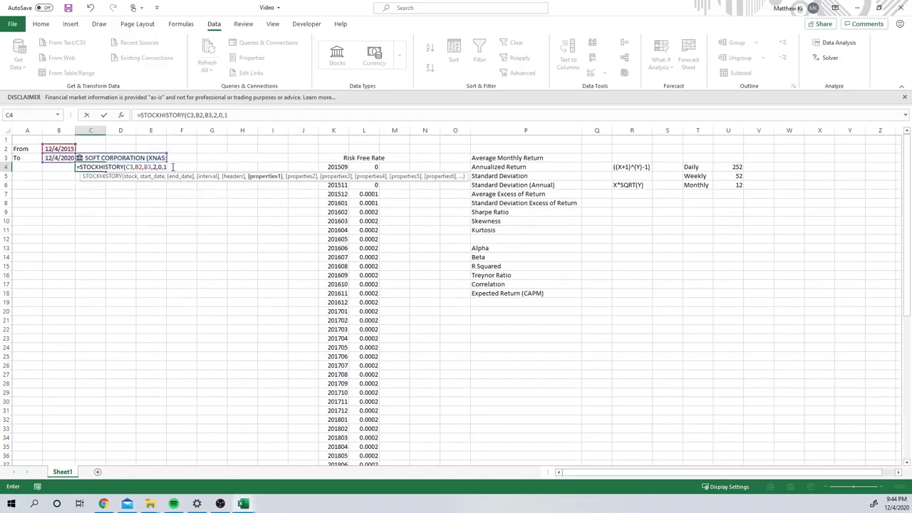
{"action": "key", "text": "BackSpace"}
{"action": "double_click", "coordinate": [181, 184]}
{"action": "type", "text": ","}
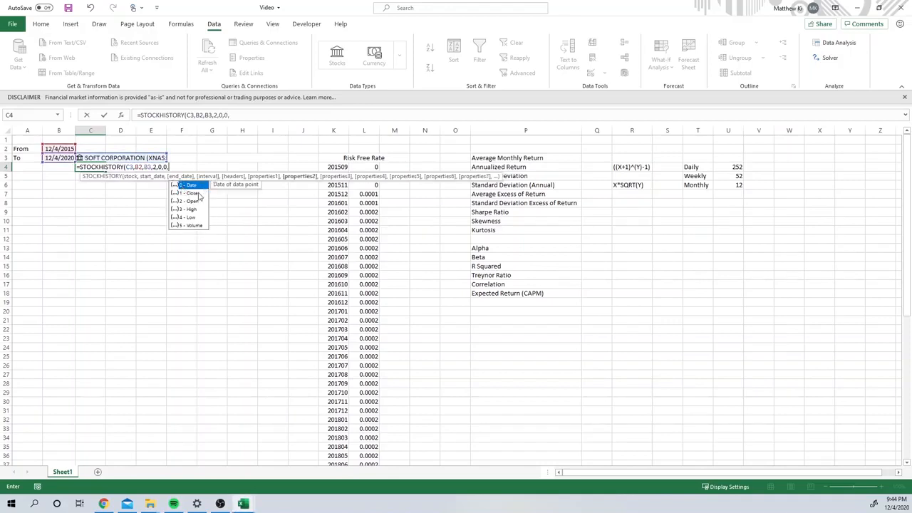
{"action": "type", "text": "1)"}
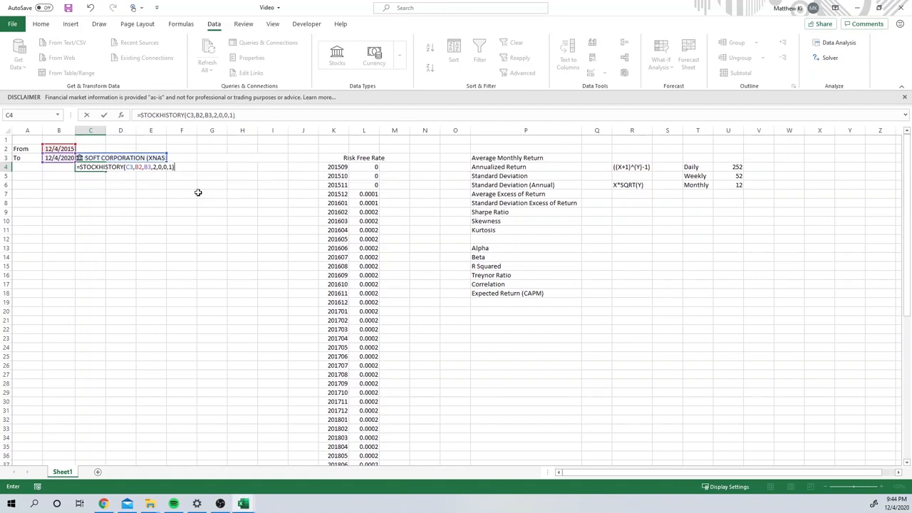
{"action": "key", "text": "Return"}
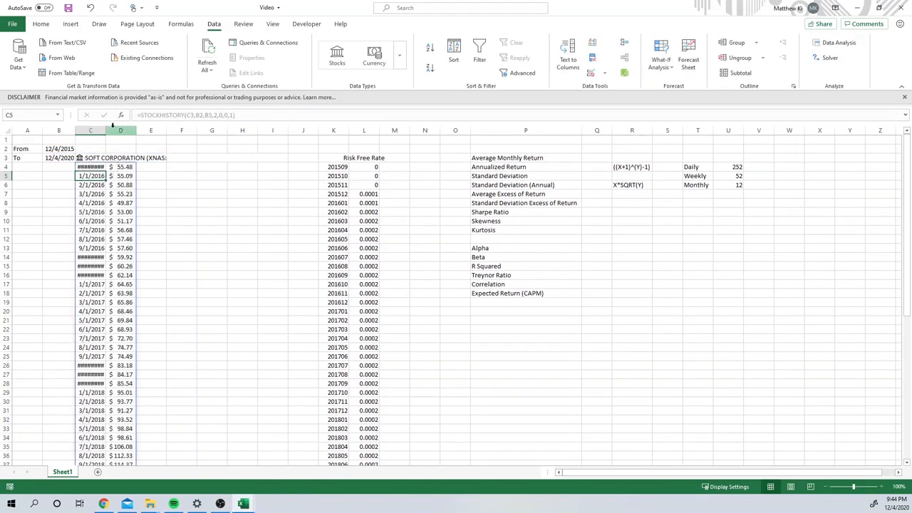
Step: Fit column C's width to the dates and look through the Microsoft price history to its last row
{"action": "scroll", "coordinate": [193, 207], "scroll_direction": "down", "scroll_amount": 5}
{"action": "scroll", "coordinate": [93, 284], "scroll_direction": "down", "scroll_amount": 8}
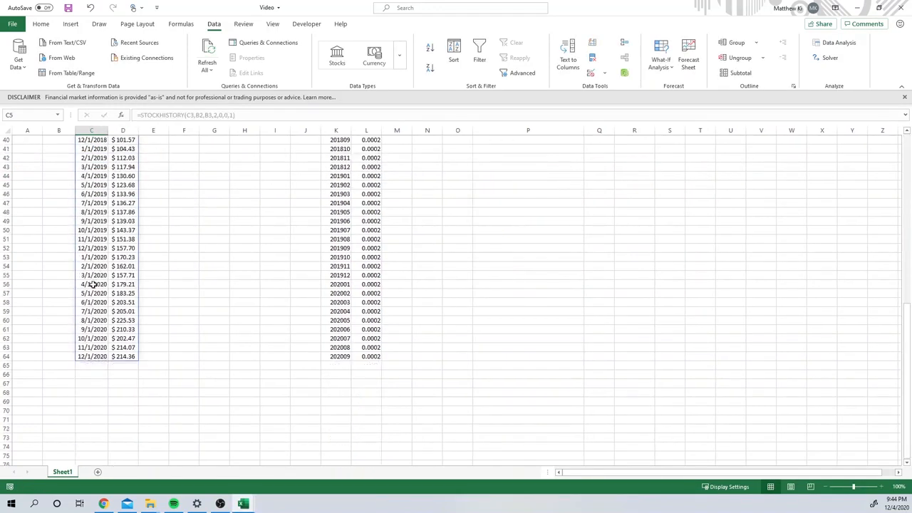
{"action": "scroll", "coordinate": [338, 279], "scroll_direction": "up", "scroll_amount": 13}
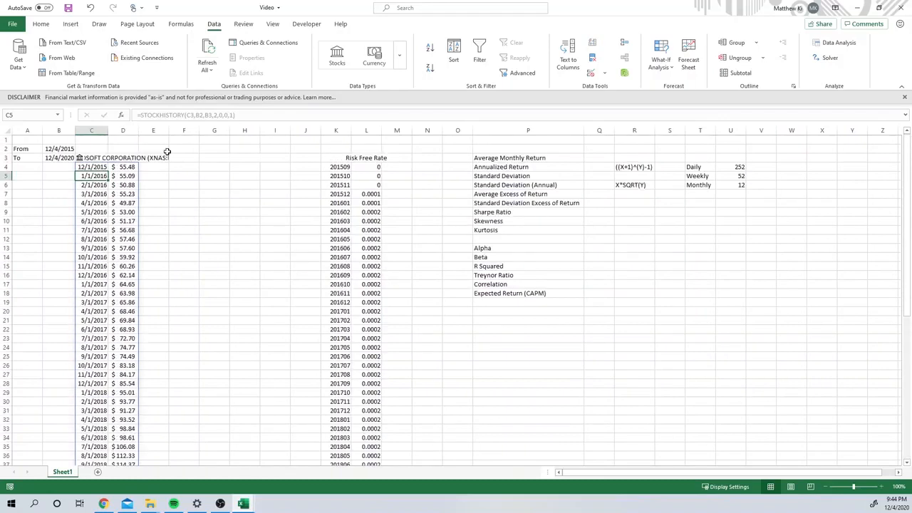
{"action": "left_click", "coordinate": [107, 167]}
{"action": "left_click", "coordinate": [131, 167]}
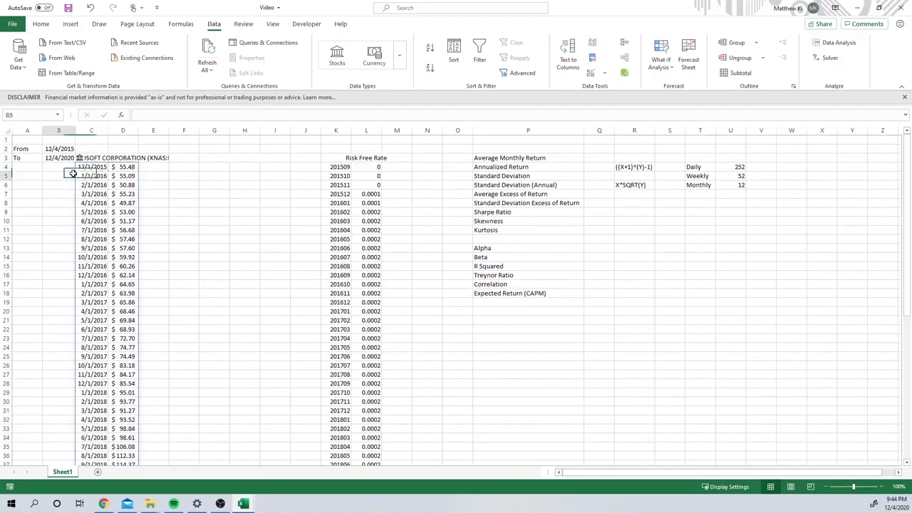
Step: Calculate the first monthly return in E5 with =D5/D4-1 and fill the formula down beside all the prices
{"action": "left_click", "coordinate": [146, 177]}
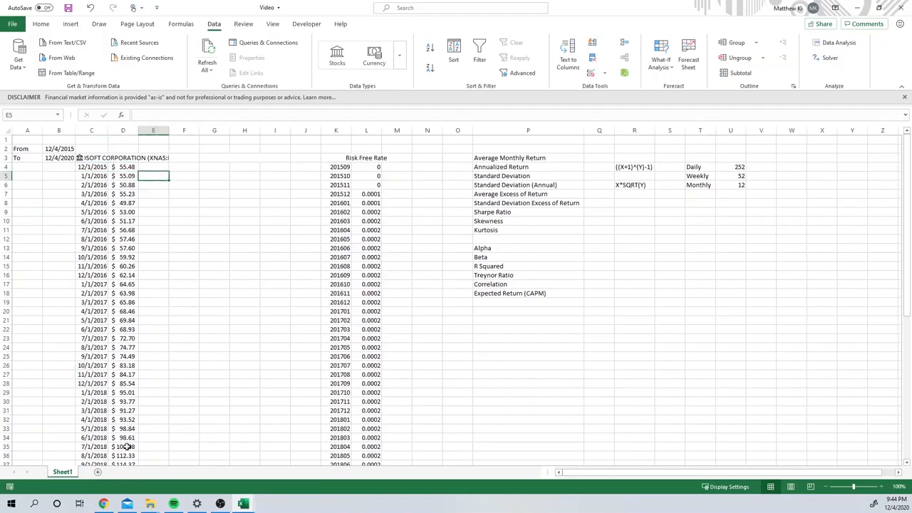
{"action": "double_click", "coordinate": [150, 177]}
{"action": "type", "text": "="}
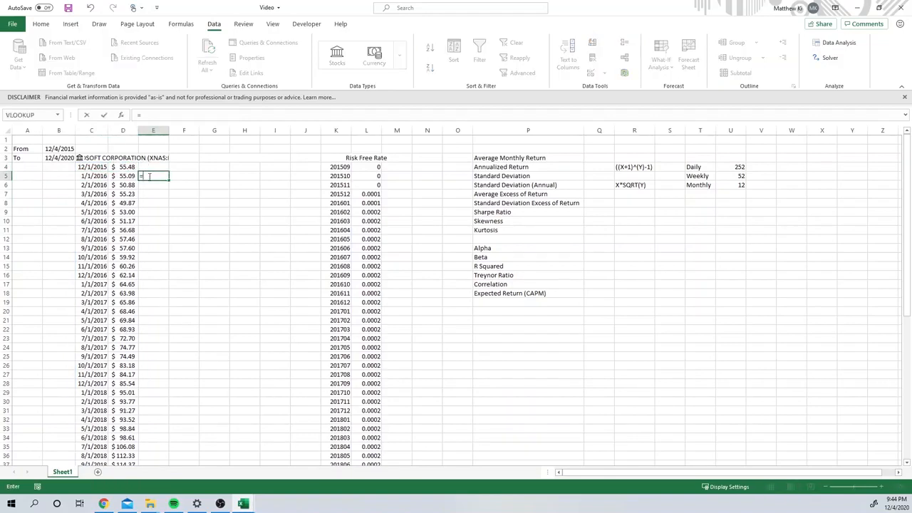
{"action": "left_click", "coordinate": [128, 176]}
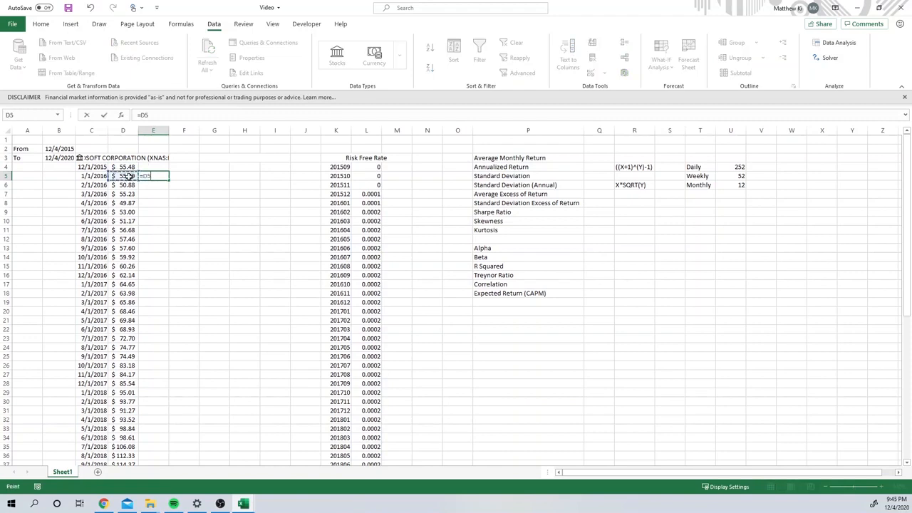
{"action": "type", "text": "/"}
{"action": "left_click", "coordinate": [133, 167]}
{"action": "type", "text": "-1"}
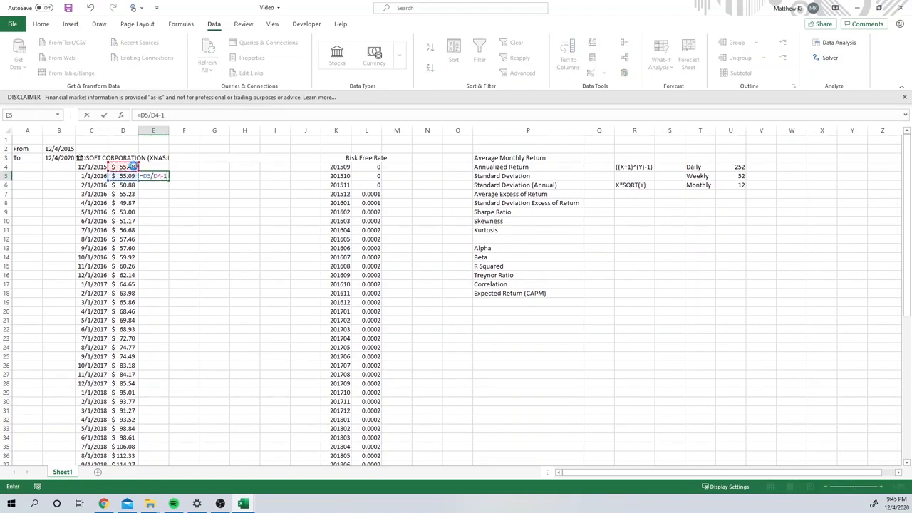
{"action": "key", "text": "Return"}
{"action": "left_click", "coordinate": [162, 178]}
{"action": "double_click", "coordinate": [167, 181]}
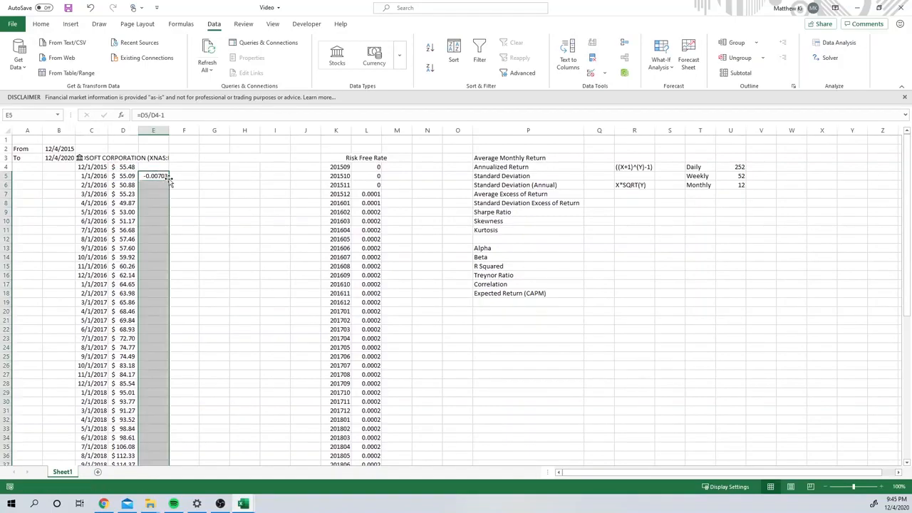
Step: Calculate the Average Monthly Return in Q3 with =AVERAGE(E5:E64)
{"action": "left_click", "coordinate": [588, 158]}
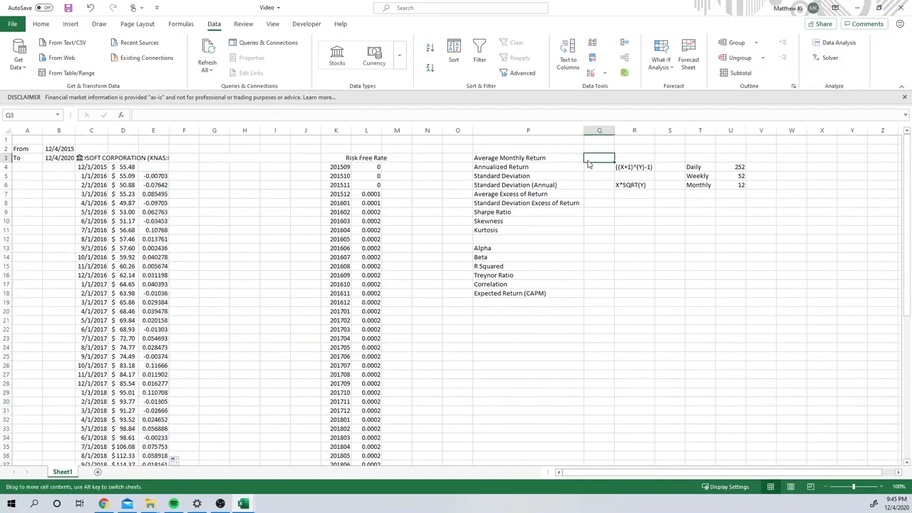
{"action": "type", "text": "="}
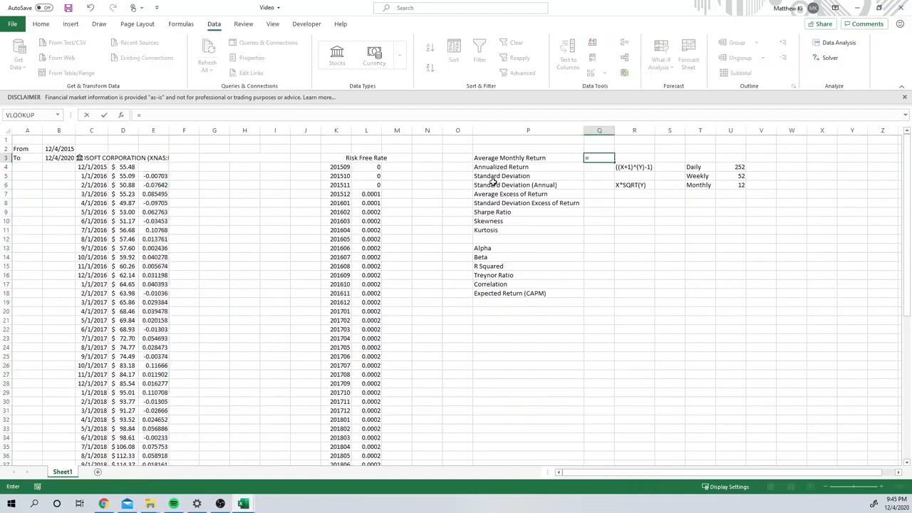
{"action": "type", "text": "aver"}
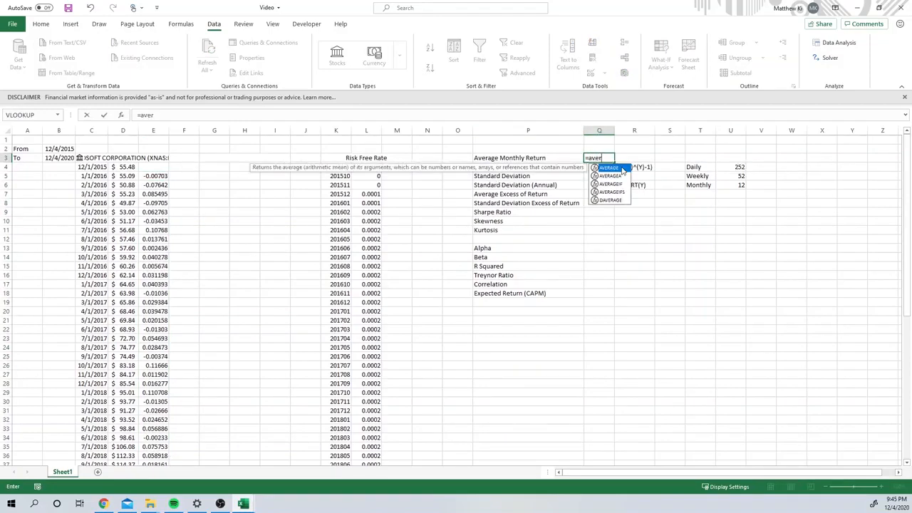
{"action": "double_click", "coordinate": [617, 169]}
{"action": "left_click", "coordinate": [158, 175]}
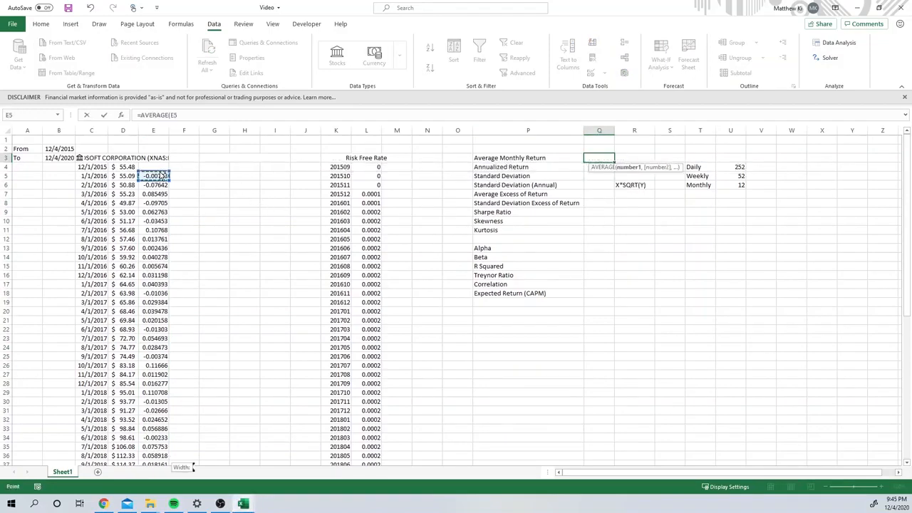
{"action": "key", "text": "ctrl+shift+Down"}
{"action": "key", "text": "Return"}
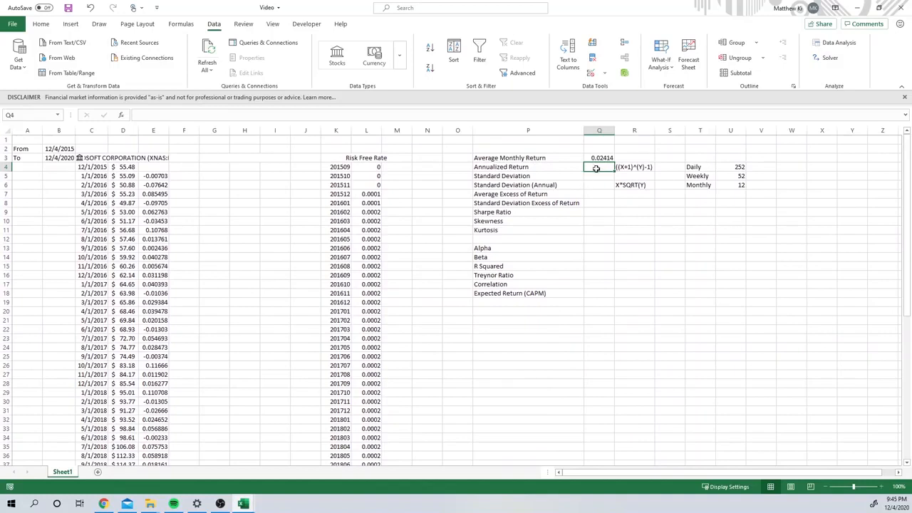
{"action": "double_click", "coordinate": [597, 169]}
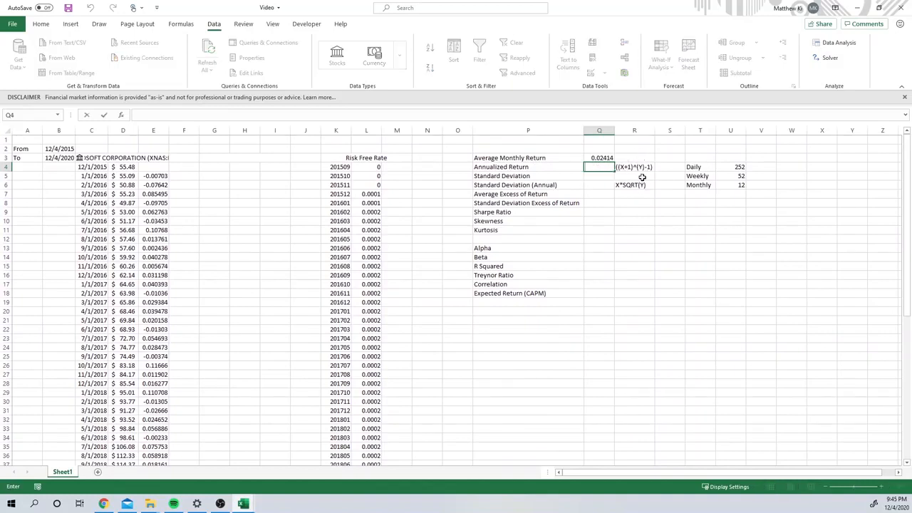
{"action": "key", "text": "F2"}
{"action": "left_click", "coordinate": [600, 157]}
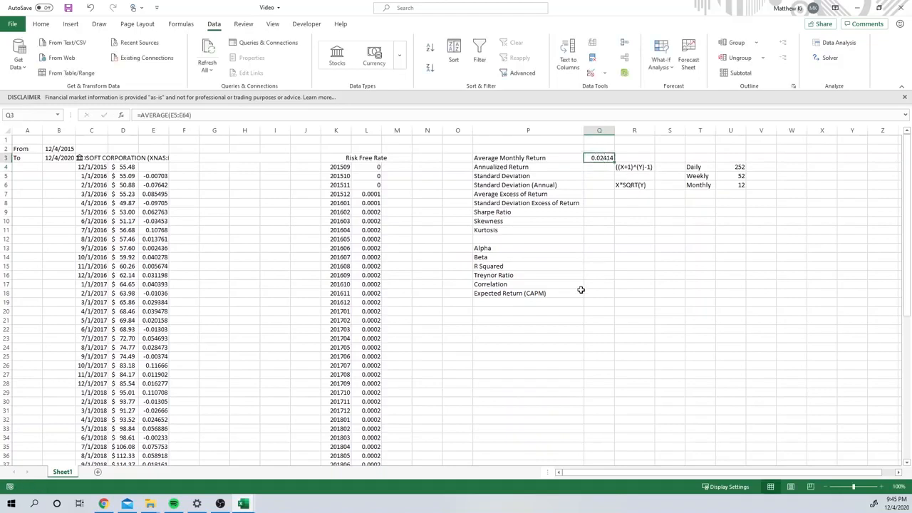
{"action": "left_click_drag", "start_coordinate": [737, 185], "coordinate": [738, 186]}
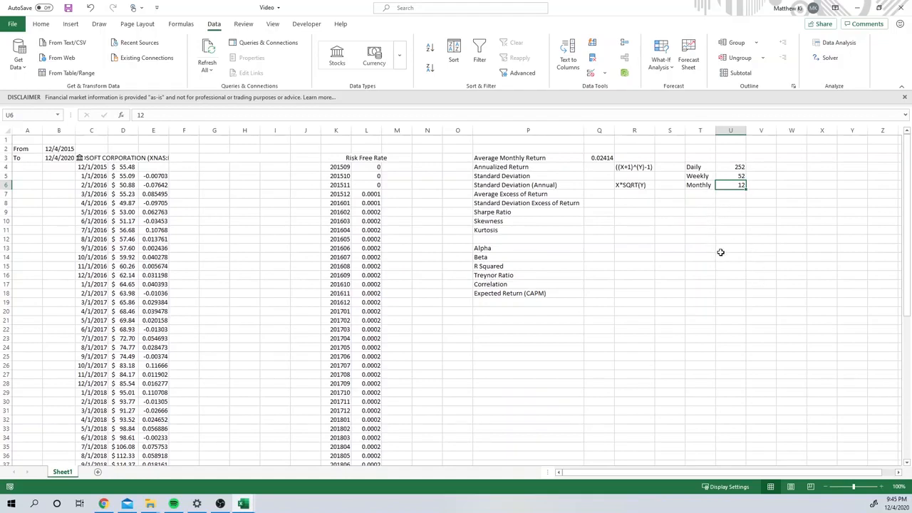
{"action": "left_click", "coordinate": [734, 168]}
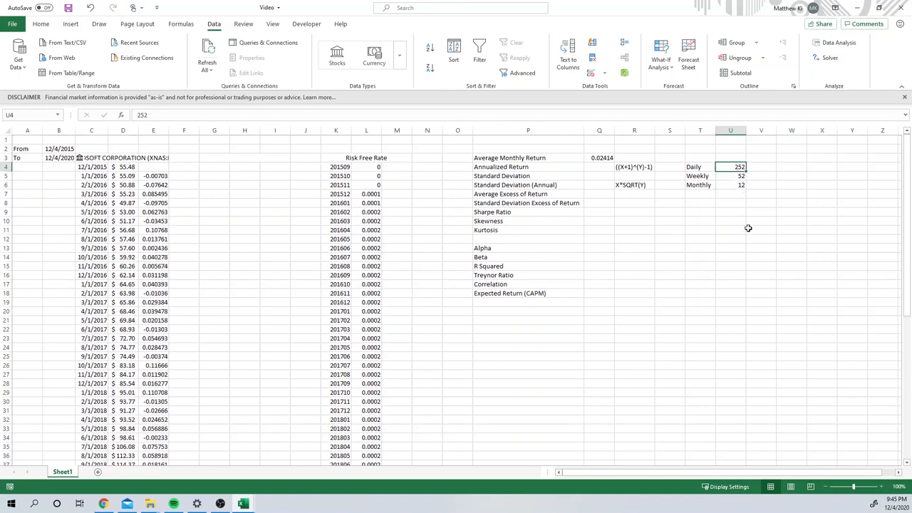
{"action": "left_click", "coordinate": [724, 211]}
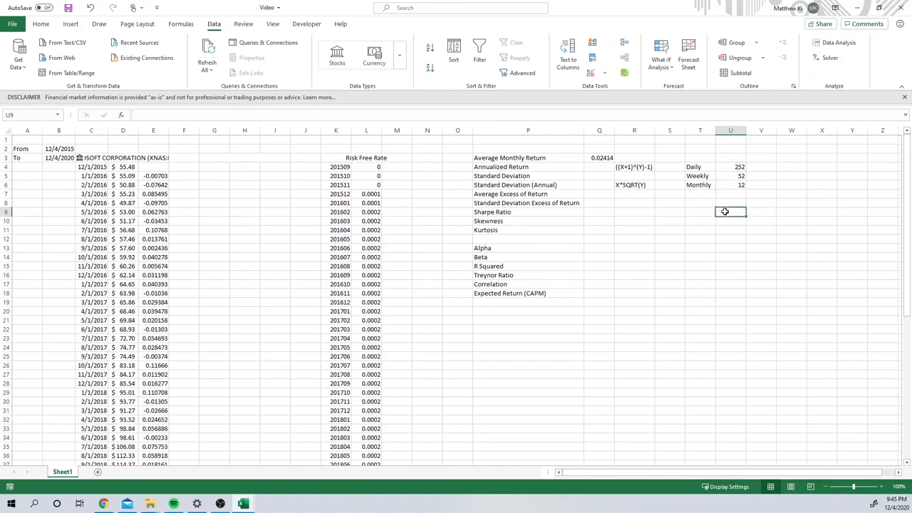
Step: Calculate the Annualized Return in Q4 from the average in Q3 and the monthly factor in U6, using =((Q3+1)^(U6)-1)
{"action": "double_click", "coordinate": [607, 166]}
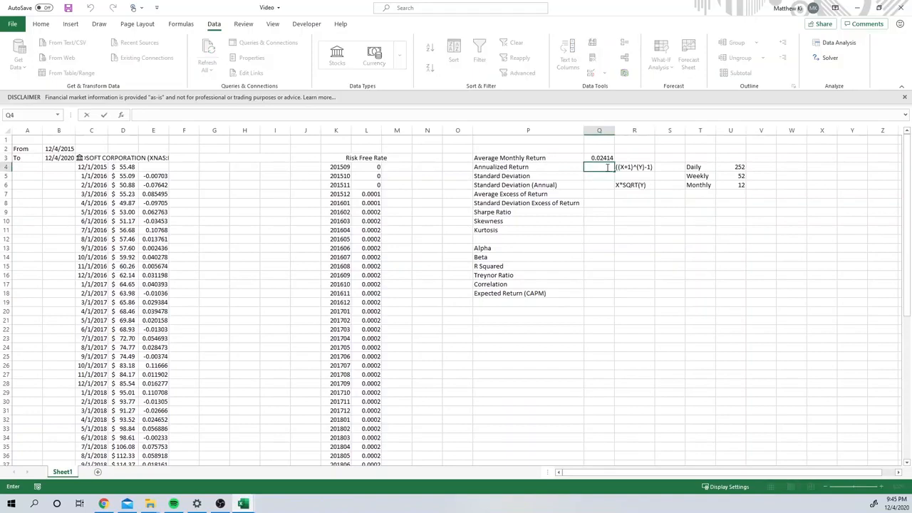
{"action": "type", "text": "=(("}
{"action": "left_click", "coordinate": [594, 157]}
{"action": "type", "text": "+1)^"}
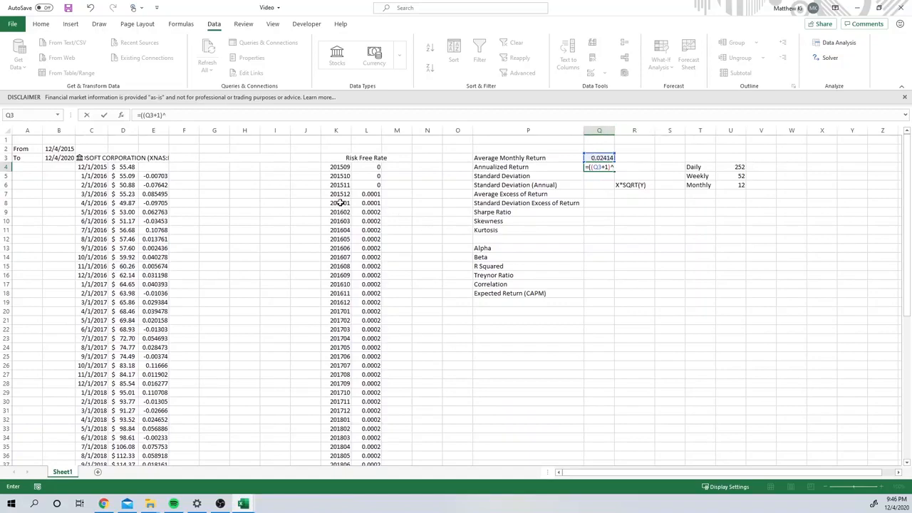
{"action": "left_click", "coordinate": [737, 186]}
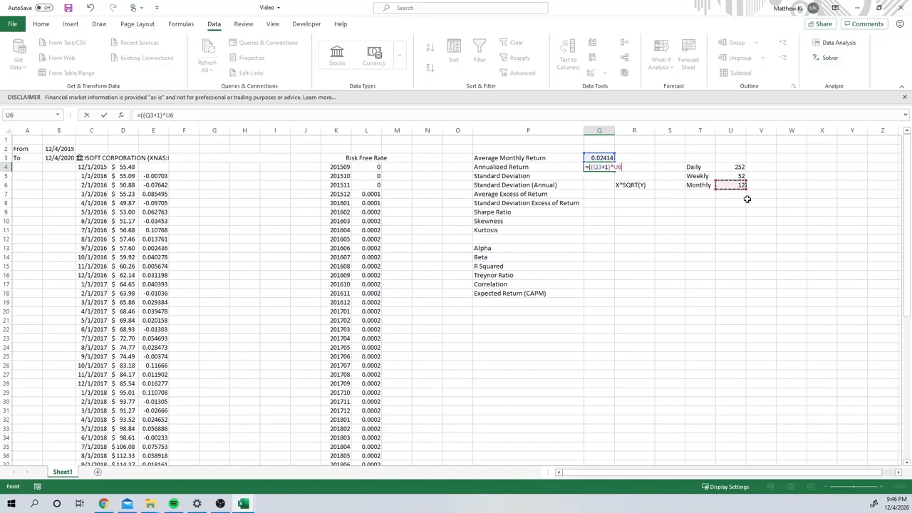
{"action": "type", "text": ")^("}
{"action": "key", "text": "Return"}
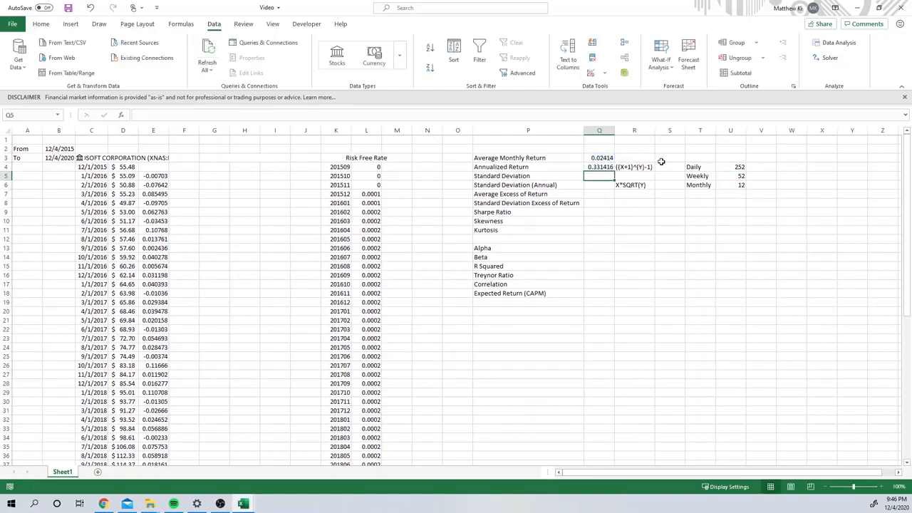
{"action": "key", "text": "Up"}
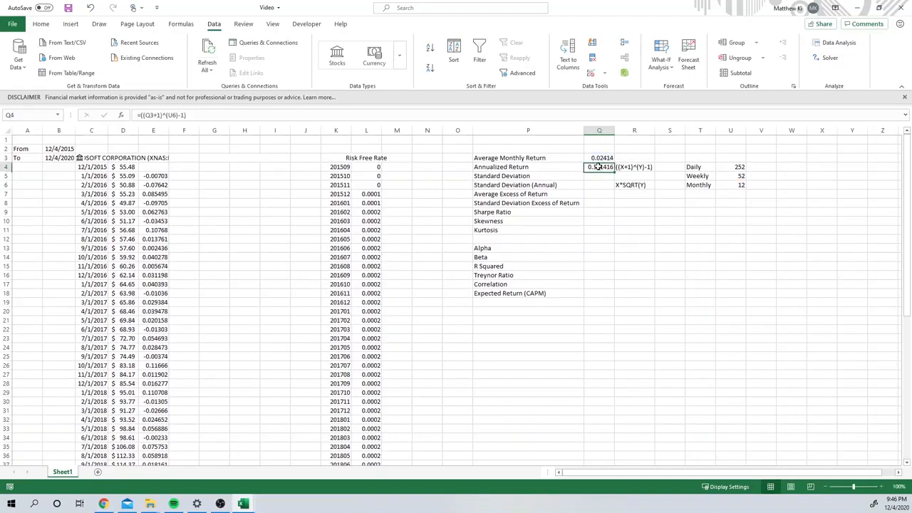
Step: Format the metric cells Q3:Q8 as percentages with two decimal places
{"action": "left_click_drag", "start_coordinate": [600, 157], "coordinate": [602, 202]}
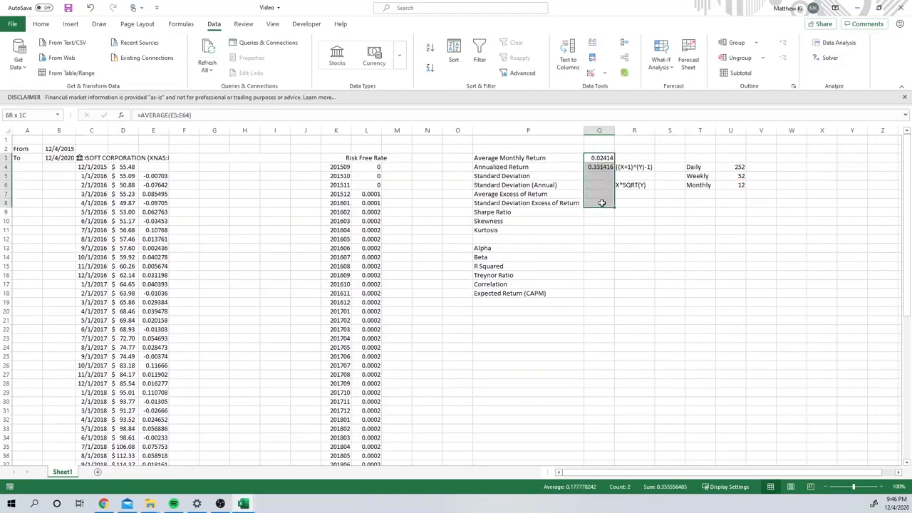
{"action": "left_click", "coordinate": [47, 23]}
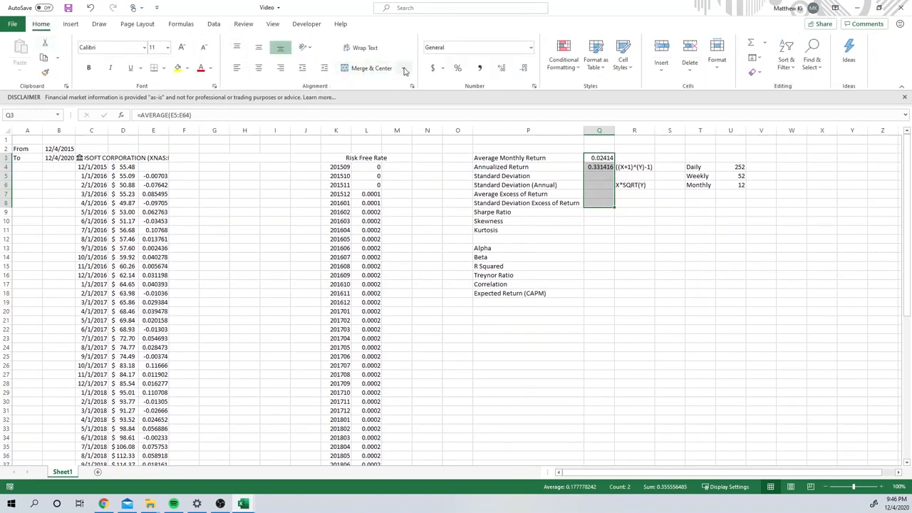
{"action": "left_click", "coordinate": [458, 68]}
{"action": "left_click", "coordinate": [501, 68]}
{"action": "left_click", "coordinate": [501, 67]}
{"action": "left_click", "coordinate": [572, 198]}
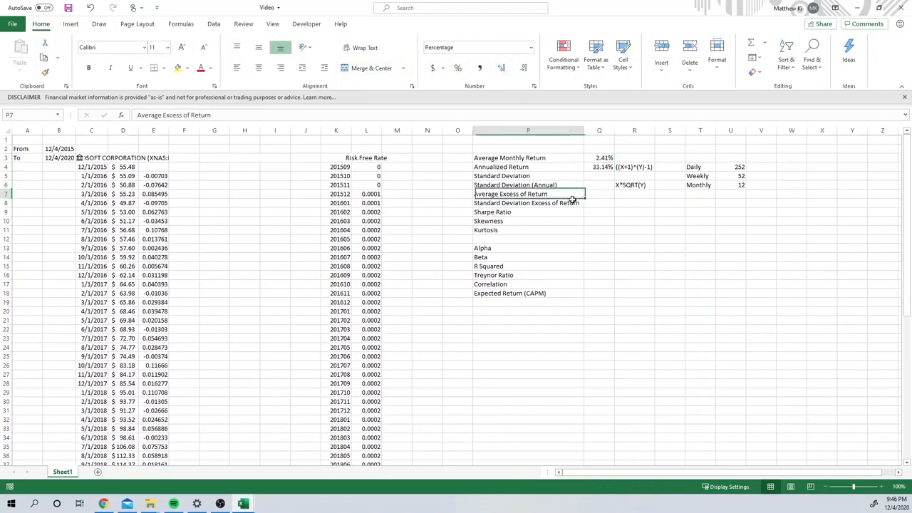
{"action": "left_click_drag", "start_coordinate": [572, 201], "coordinate": [572, 207]}
Step: Calculate the Standard Deviation of the monthly returns in Q5 with =STDEV.S(E5:E64)
{"action": "left_click", "coordinate": [606, 177]}
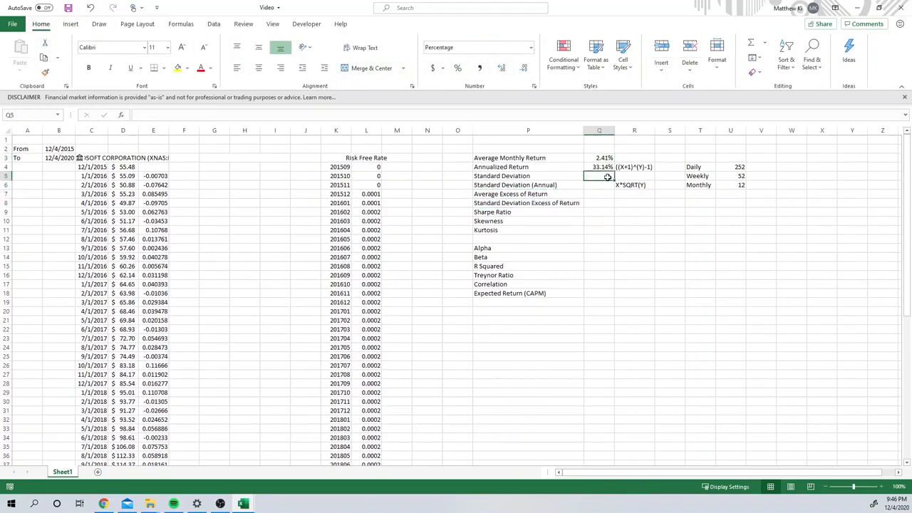
{"action": "type", "text": "=st"}
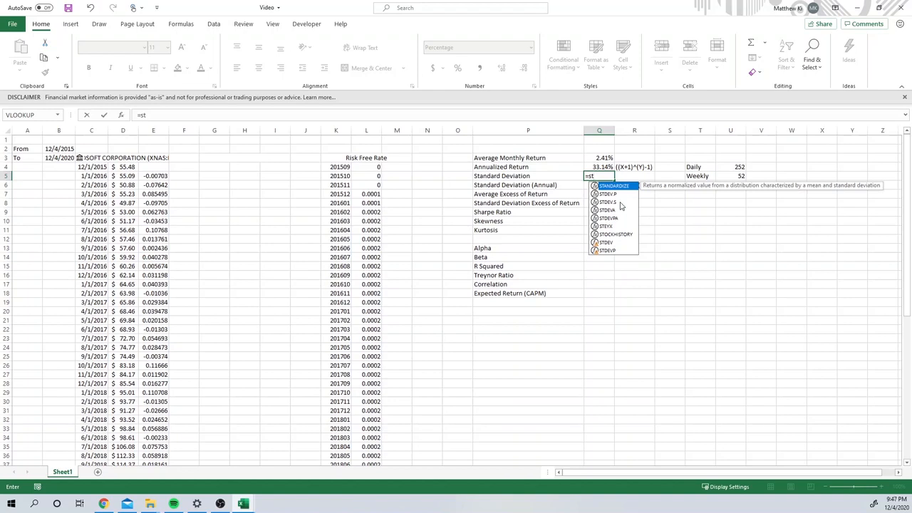
{"action": "double_click", "coordinate": [621, 203]}
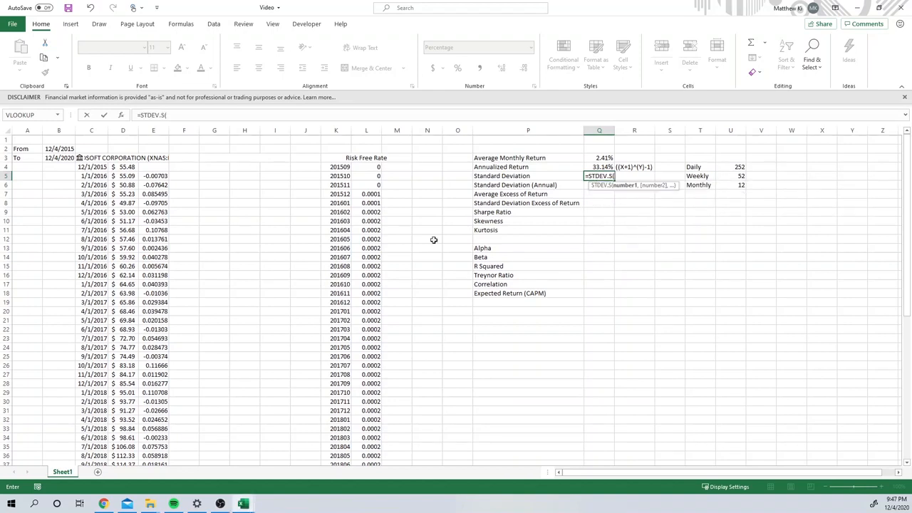
{"action": "left_click", "coordinate": [147, 176]}
{"action": "key", "text": "ctrl+shift+Down"}
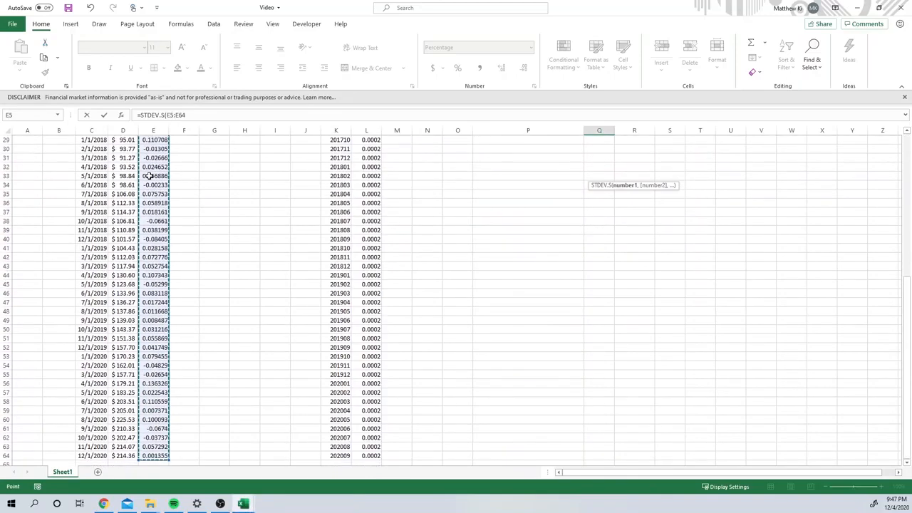
{"action": "key", "text": "Return"}
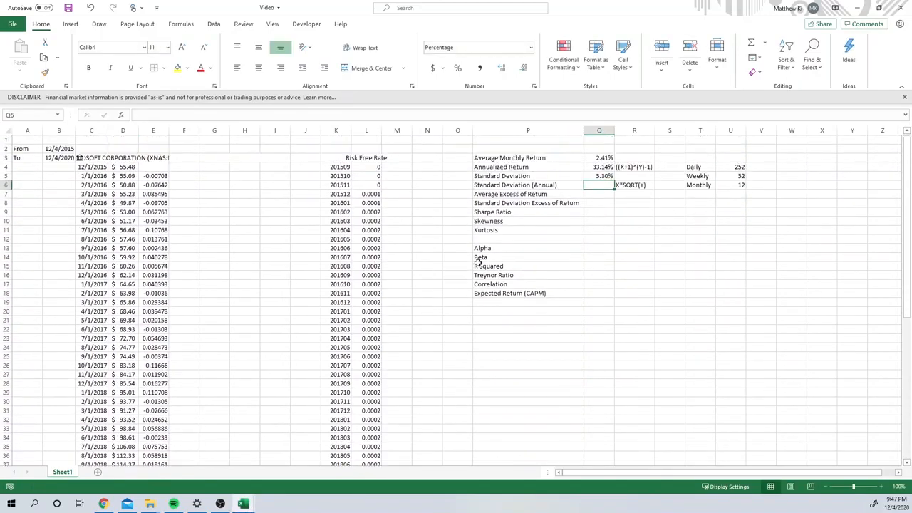
{"action": "double_click", "coordinate": [600, 187]}
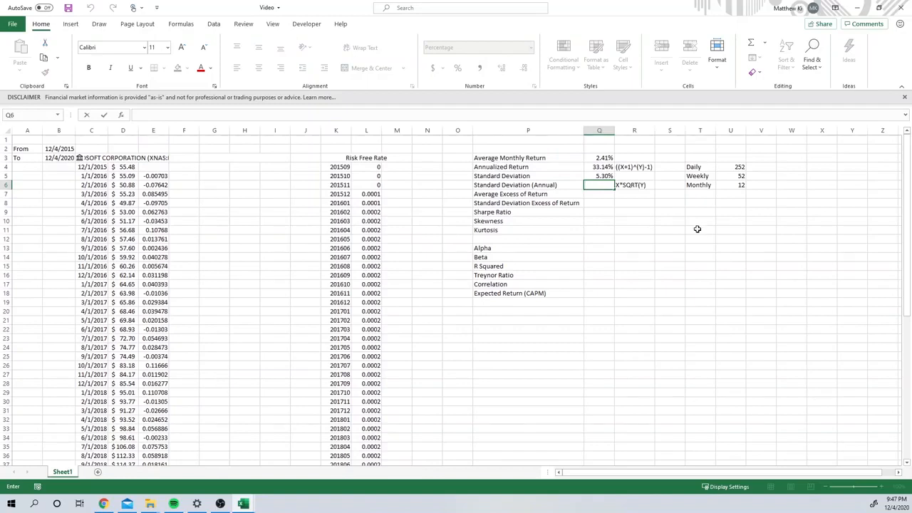
{"action": "left_click", "coordinate": [656, 222]}
{"action": "left_click", "coordinate": [608, 179]}
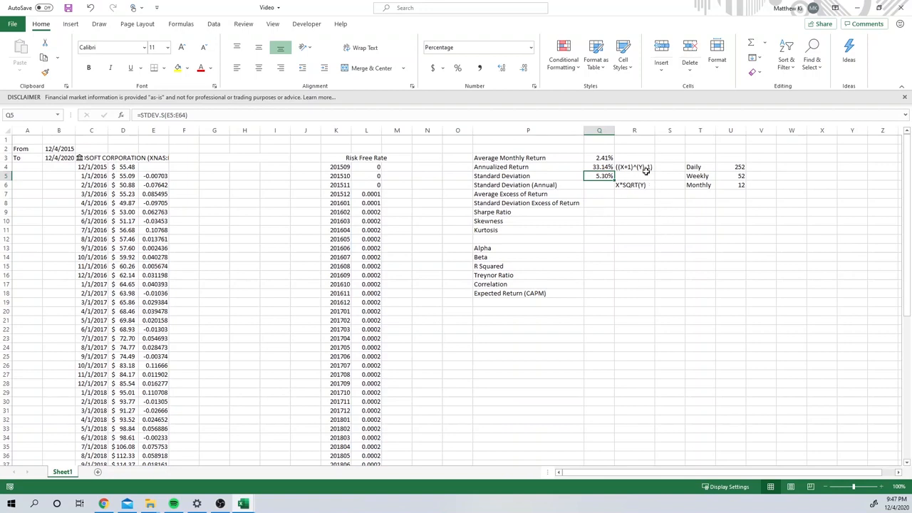
{"action": "left_click", "coordinate": [643, 185]}
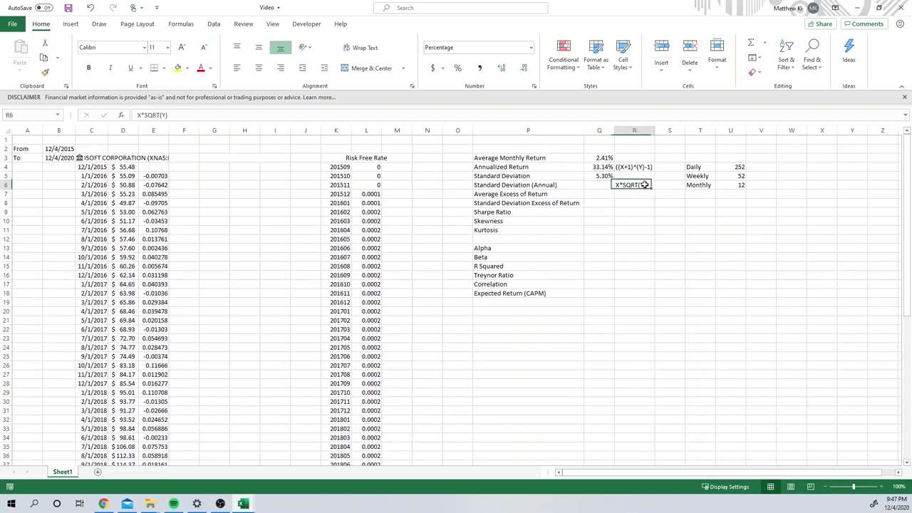
{"action": "left_click", "coordinate": [727, 183]}
Step: Calculate the annual Standard Deviation in Q6 from the monthly one in Q5 with =Q5*SQRT(U6)
{"action": "left_click", "coordinate": [594, 183]}
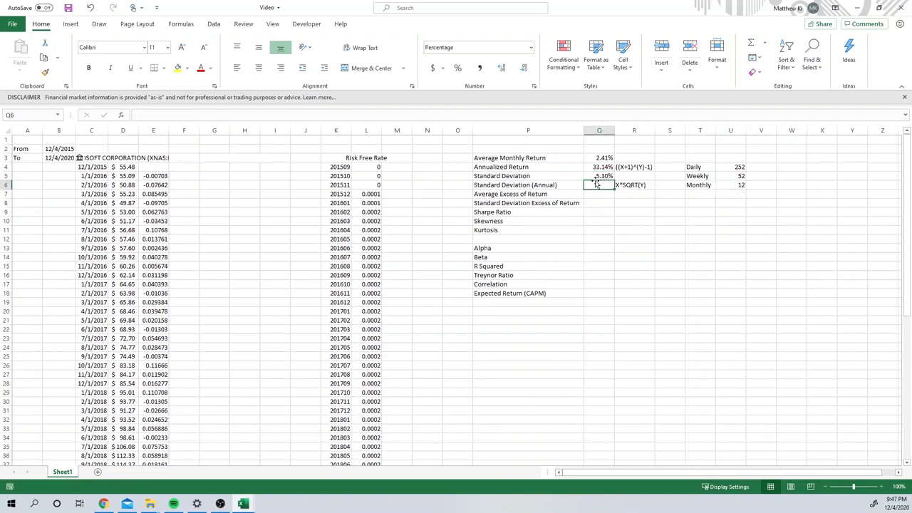
{"action": "double_click", "coordinate": [600, 185]}
{"action": "type", "text": "="}
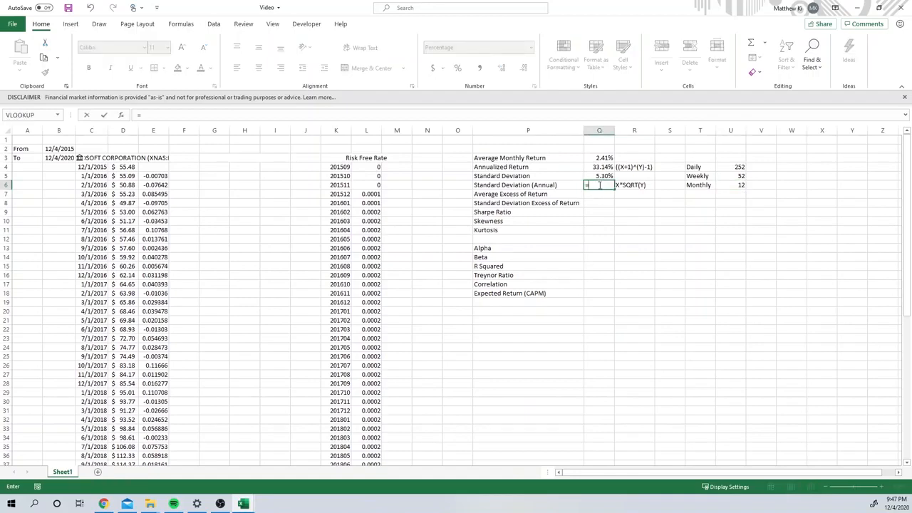
{"action": "left_click", "coordinate": [600, 176]}
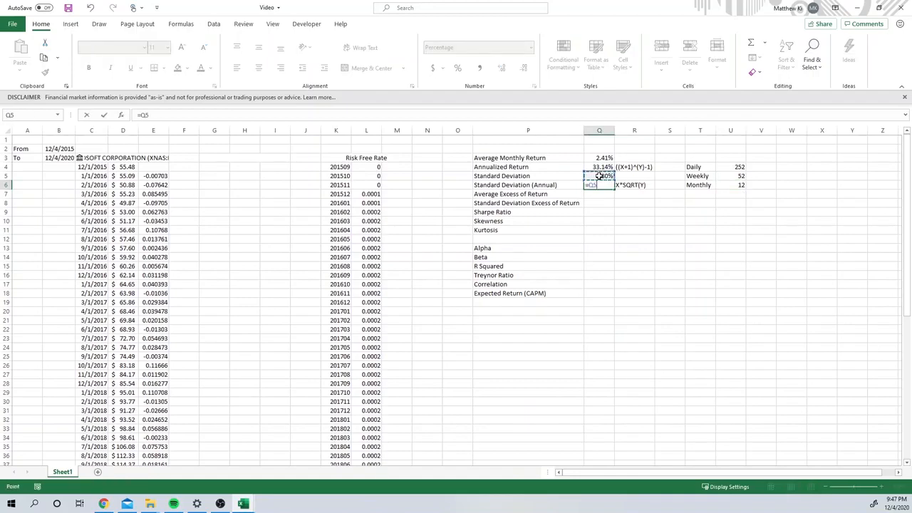
{"action": "type", "text": "*Sq"}
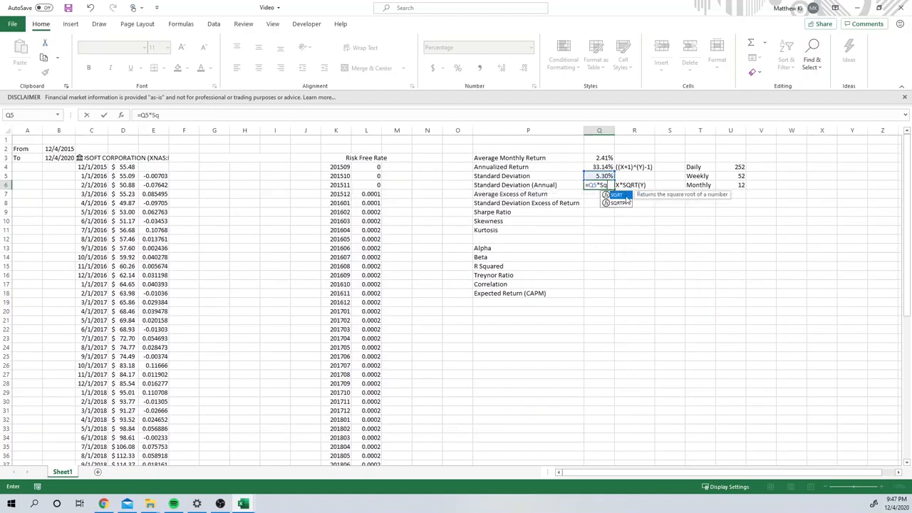
{"action": "double_click", "coordinate": [616, 195]}
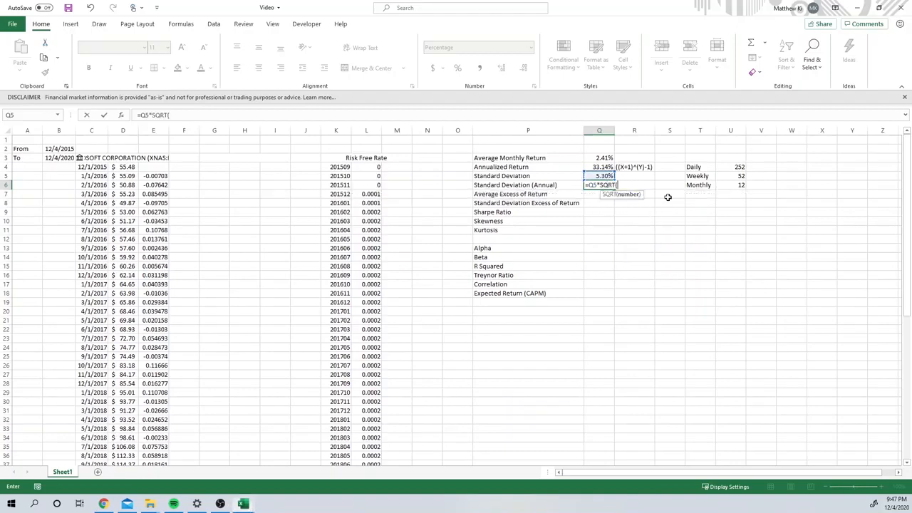
{"action": "left_click", "coordinate": [730, 184]}
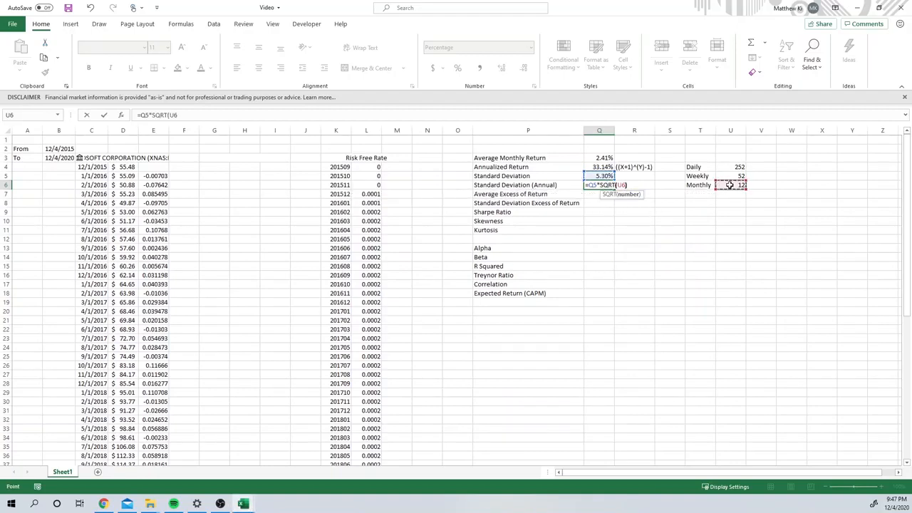
{"action": "type", "text": ")"}
{"action": "key", "text": "Return"}
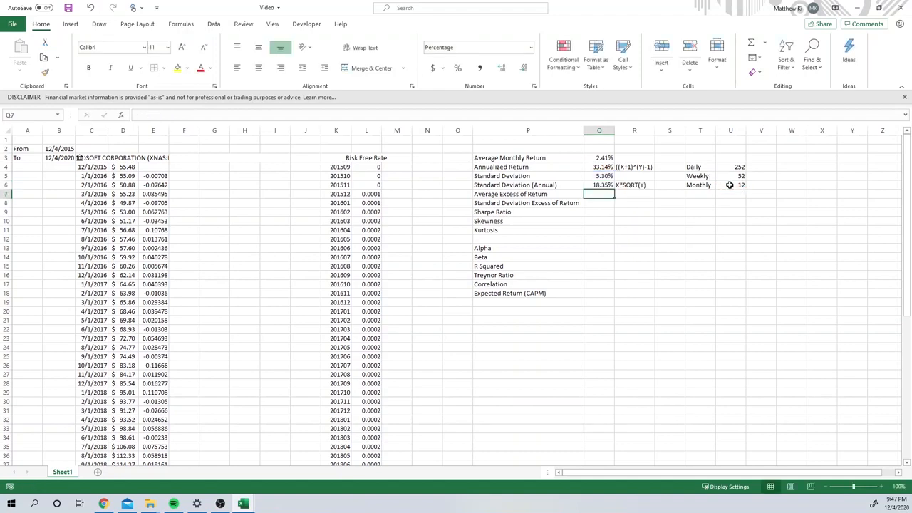
Step: Review the average monthly return, annualized return and annual standard deviation in Q3, Q4 and Q6
{"action": "left_click", "coordinate": [610, 185]}
{"action": "left_click", "coordinate": [605, 196]}
{"action": "left_click", "coordinate": [602, 167]}
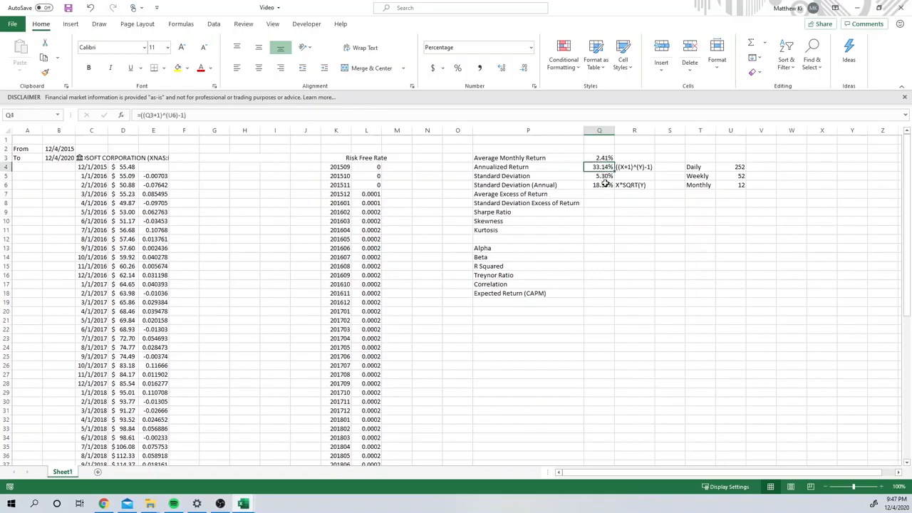
{"action": "left_click", "coordinate": [604, 158]}
{"action": "left_click", "coordinate": [604, 168]}
{"action": "left_click", "coordinate": [609, 185]}
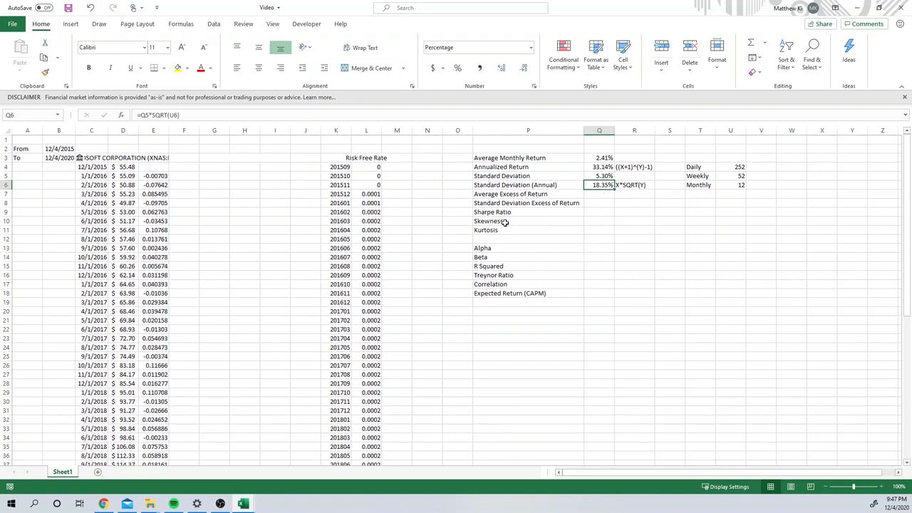
{"action": "left_click", "coordinate": [594, 212]}
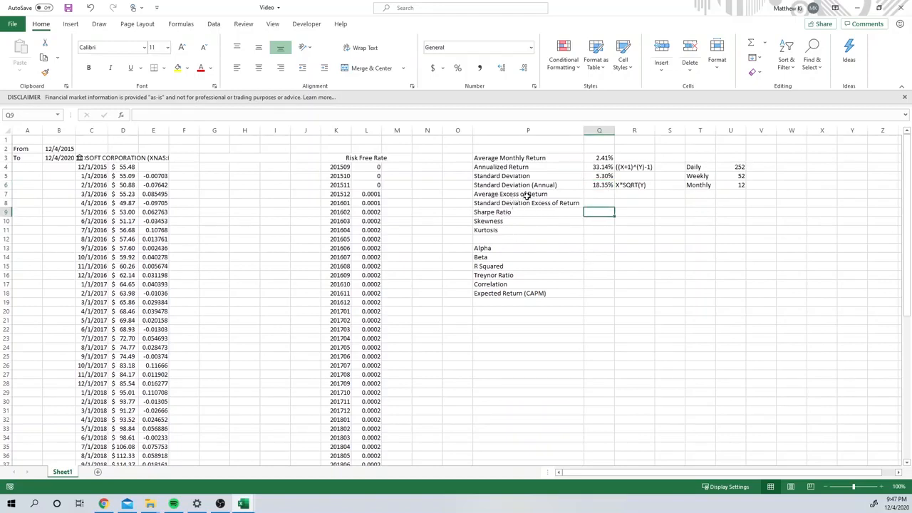
Step: Move the labels from Sharpe Ratio through Expected Return (CAPM) down two rows so they start at P11
{"action": "left_click_drag", "start_coordinate": [525, 204], "coordinate": [508, 293]}
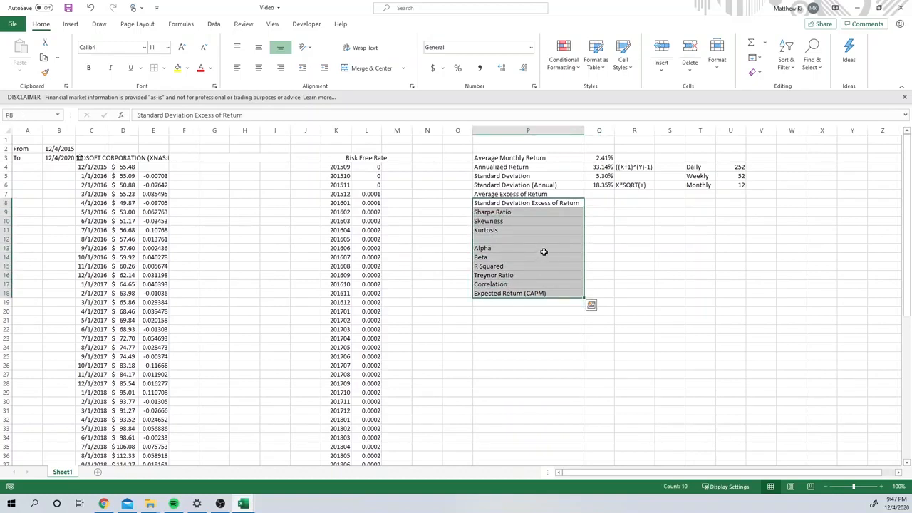
{"action": "left_click", "coordinate": [546, 228]}
{"action": "left_click_drag", "start_coordinate": [503, 211], "coordinate": [507, 286]}
{"action": "key", "text": "ctrl+c"}
{"action": "left_click", "coordinate": [499, 313]}
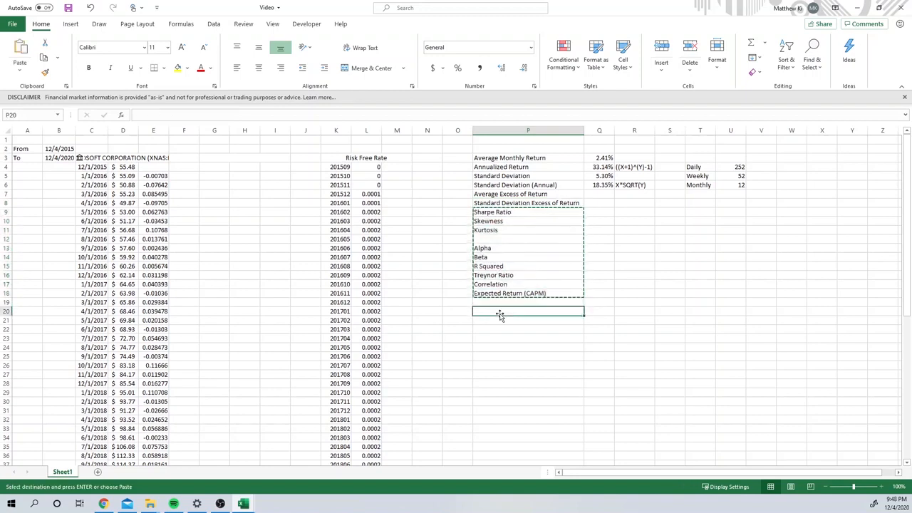
{"action": "left_click", "coordinate": [497, 364]}
{"action": "key", "text": "ctrl+v"}
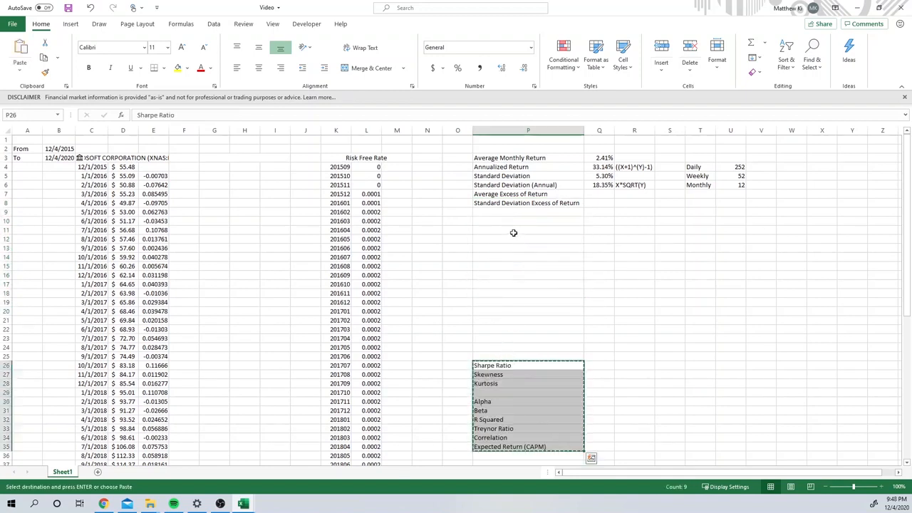
{"action": "left_click", "coordinate": [510, 230]}
{"action": "key", "text": "ctrl+v"}
{"action": "left_click", "coordinate": [515, 211]}
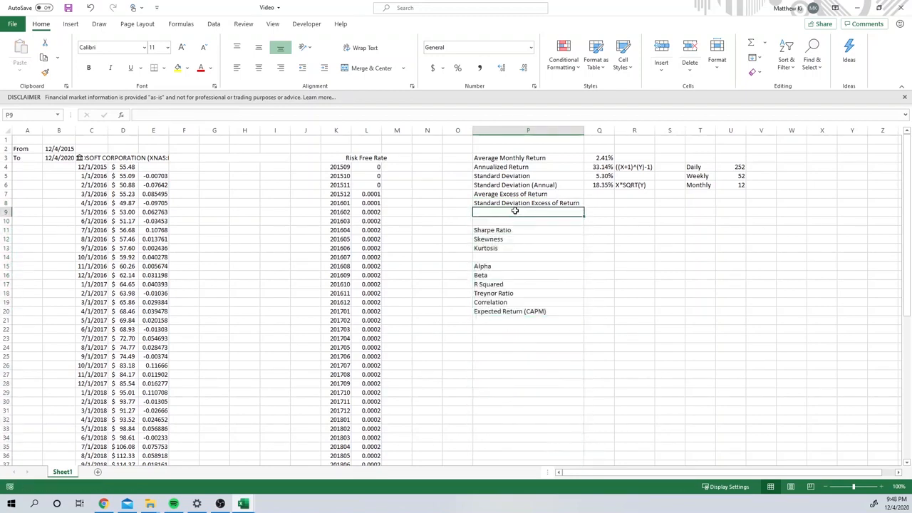
{"action": "type", "text": "An"}
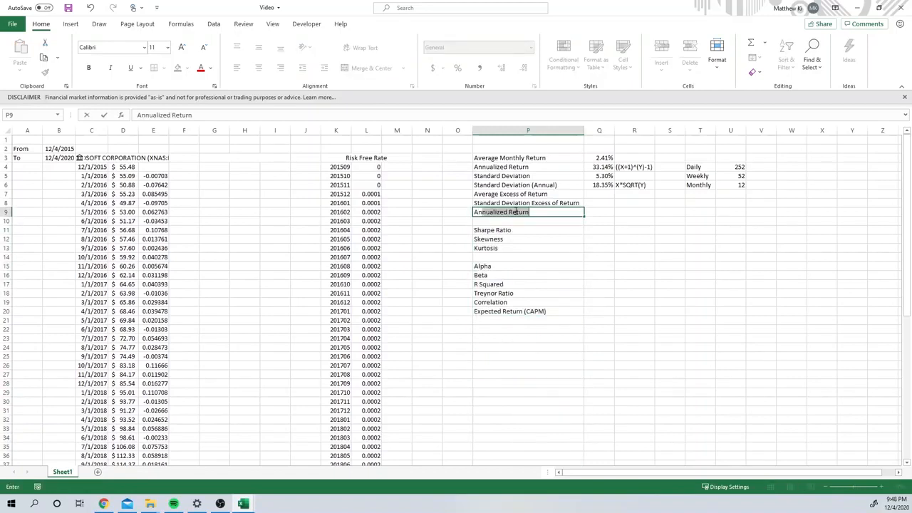
{"action": "key", "text": "Delete"}
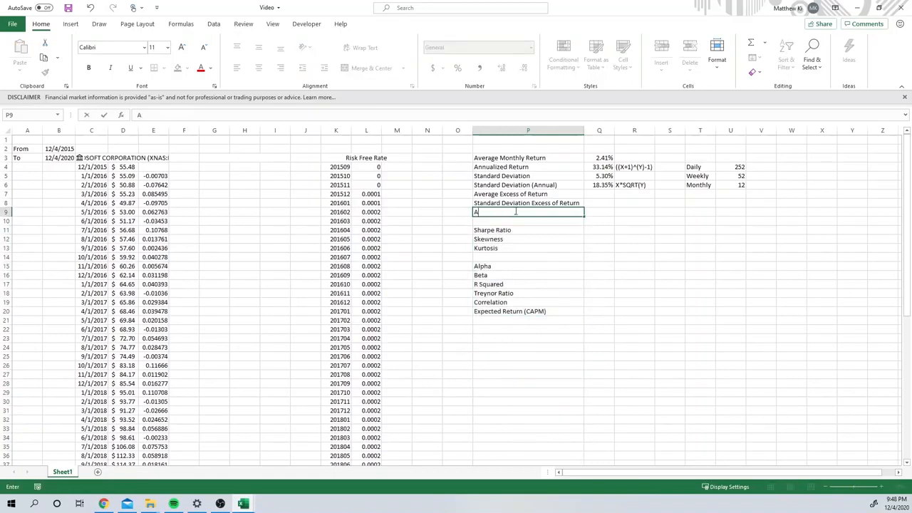
Step: Copy the Average Excess of Return and Standard Deviation Excess of Return labels into P9 and P10
{"action": "left_click", "coordinate": [516, 190]}
{"action": "key", "text": "ctrl+c"}
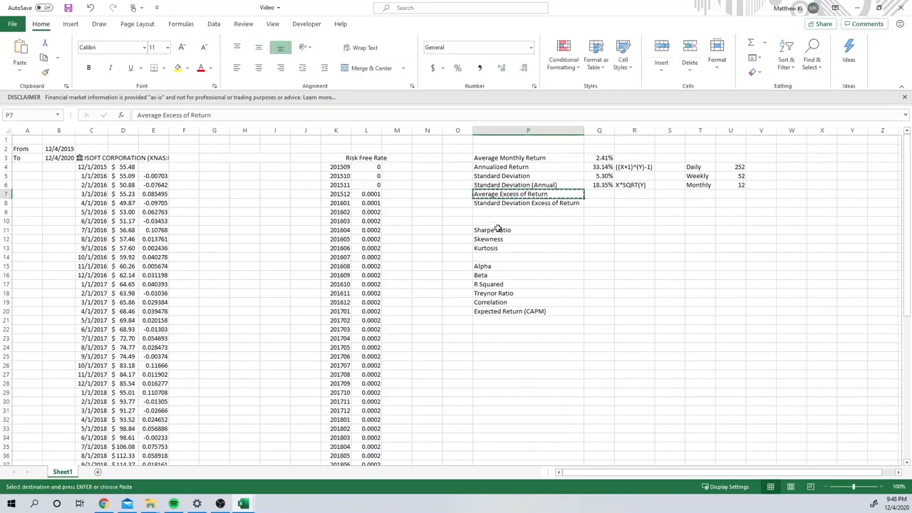
{"action": "left_click", "coordinate": [498, 212]}
{"action": "key", "text": "ctrl+v"}
{"action": "left_click", "coordinate": [498, 203]}
{"action": "key", "text": "ctrl+c"}
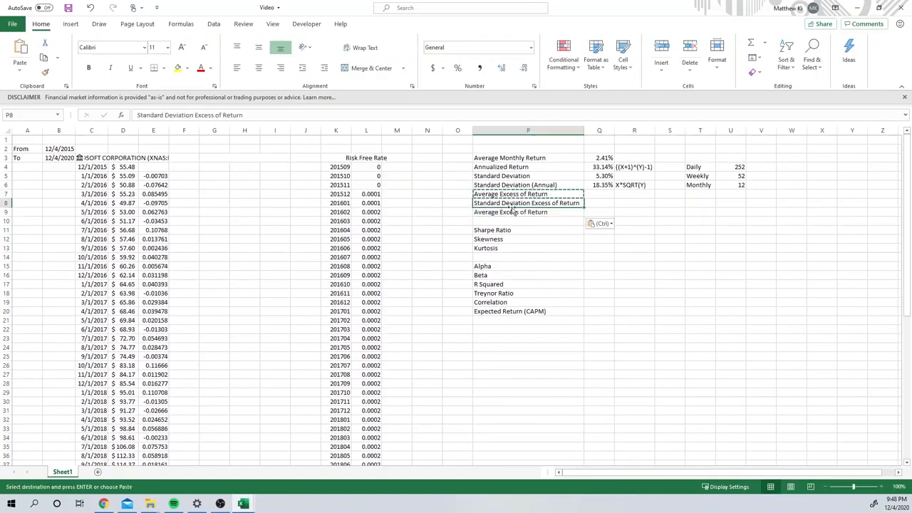
{"action": "left_click", "coordinate": [509, 220]}
{"action": "key", "text": "ctrl+v"}
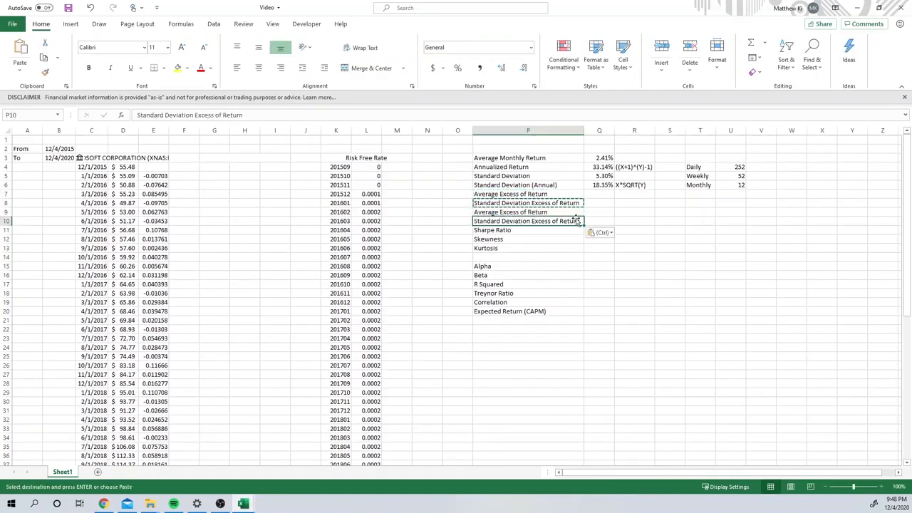
Step: Add "(Annual)" to the end of the labels in P9 and P10, and widen column P to fit them
{"action": "left_click", "coordinate": [565, 212]}
{"action": "double_click", "coordinate": [565, 211]}
{"action": "type", "text": "An"}
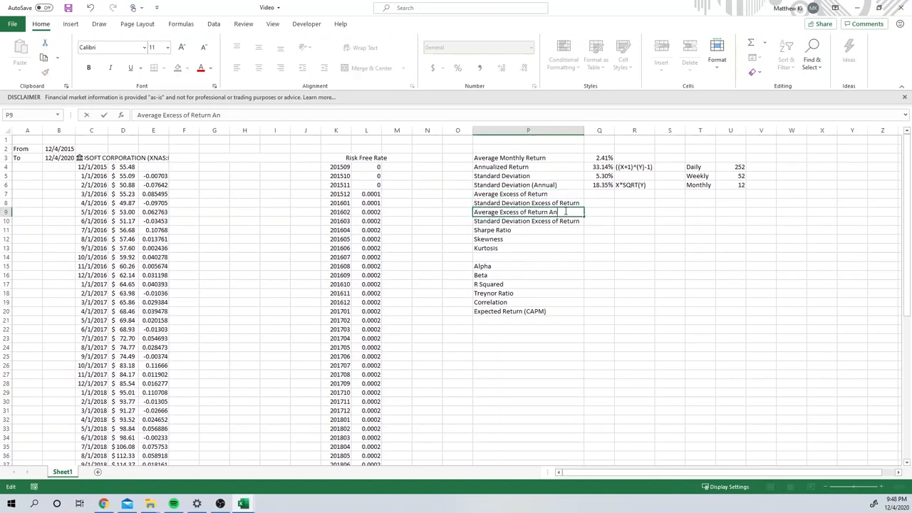
{"action": "type", "text": "nual"}
{"action": "type", "text": "("}
{"action": "double_click", "coordinate": [551, 221]}
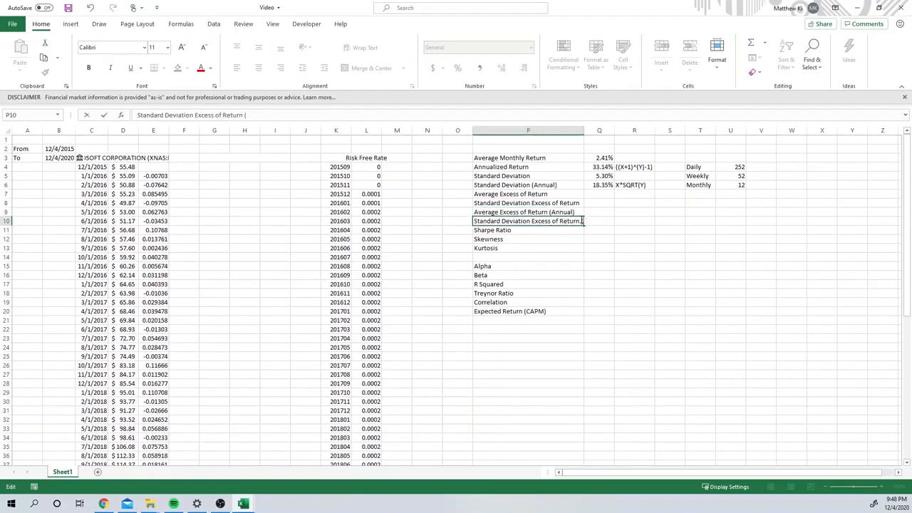
{"action": "type", "text": "(Annual"}
{"action": "left_click", "coordinate": [565, 236]}
{"action": "double_click", "coordinate": [584, 132]}
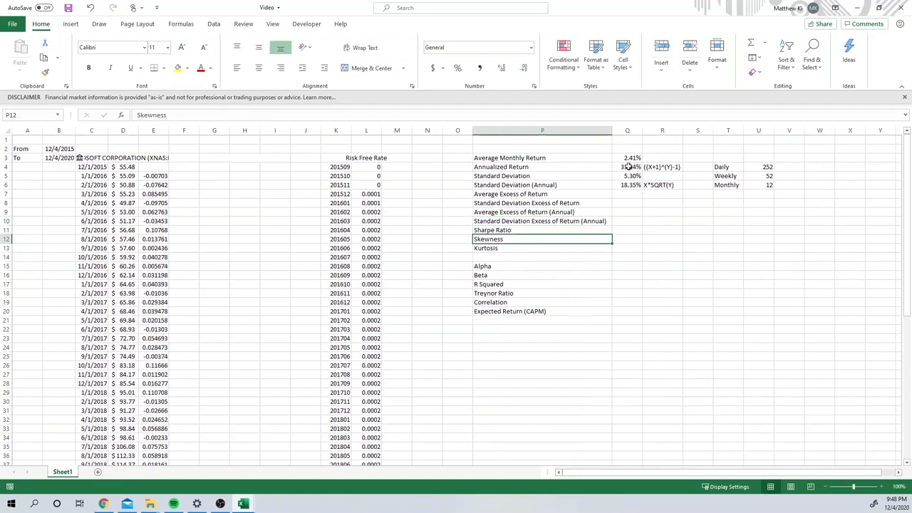
Step: Examine the monthly values in the Risk Free Rate column, from L4 down the list
{"action": "left_click", "coordinate": [542, 230]}
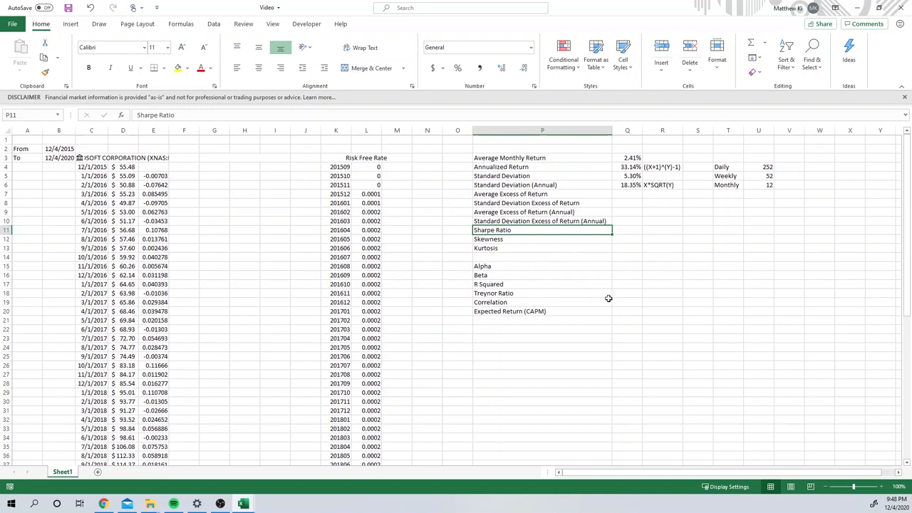
{"action": "left_click", "coordinate": [631, 196]}
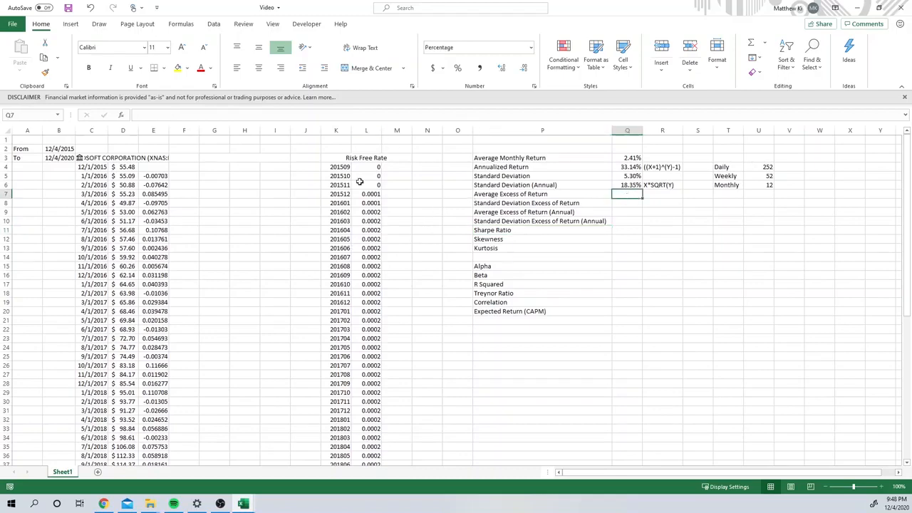
{"action": "scroll", "coordinate": [372, 271], "scroll_direction": "down", "scroll_amount": 11}
{"action": "scroll", "coordinate": [373, 277], "scroll_direction": "up", "scroll_amount": 11}
{"action": "scroll", "coordinate": [375, 289], "scroll_direction": "down", "scroll_amount": 8}
{"action": "scroll", "coordinate": [378, 293], "scroll_direction": "up", "scroll_amount": 8}
{"action": "left_click", "coordinate": [375, 168]}
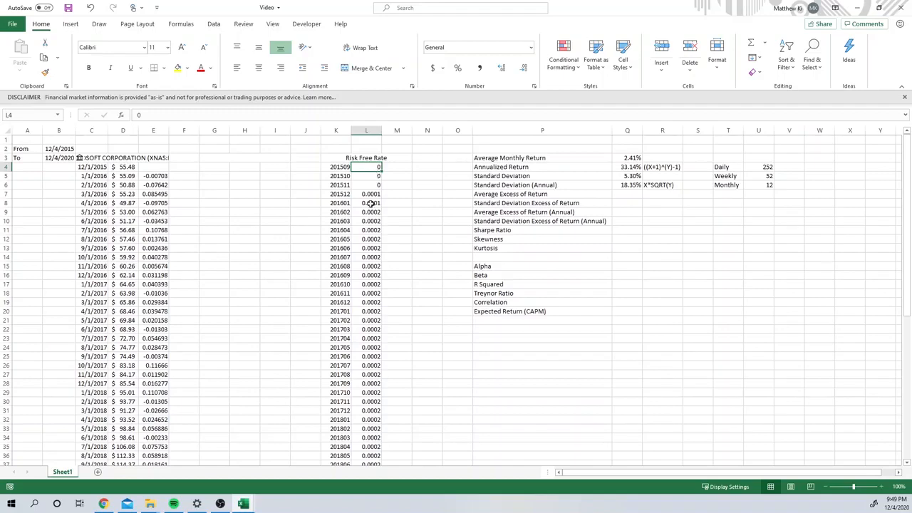
{"action": "scroll", "coordinate": [372, 259], "scroll_direction": "down", "scroll_amount": 5}
{"action": "scroll", "coordinate": [372, 278], "scroll_direction": "up", "scroll_amount": 5}
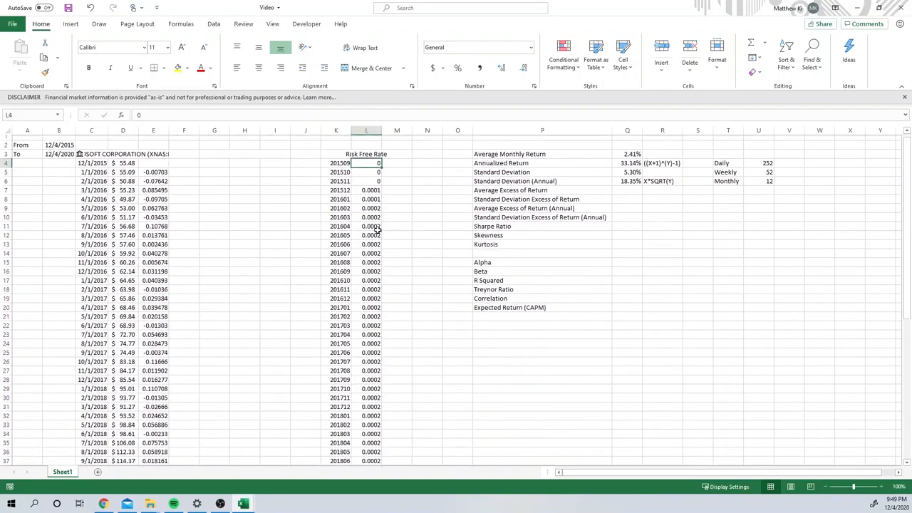
Step: Calculate the average monthly risk-free rate in M4 with AVERAGE over all the rates from L4 downward
{"action": "left_click", "coordinate": [401, 166]}
{"action": "double_click", "coordinate": [401, 167]}
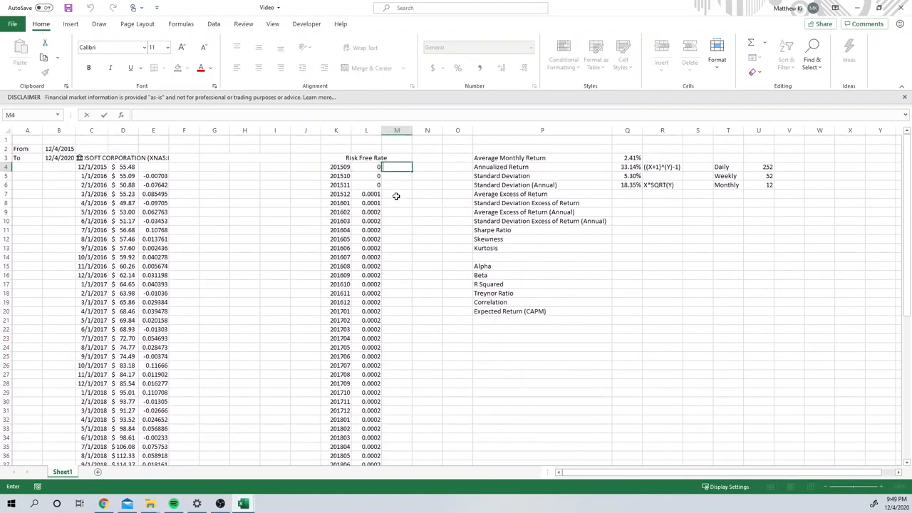
{"action": "type", "text": "=A"}
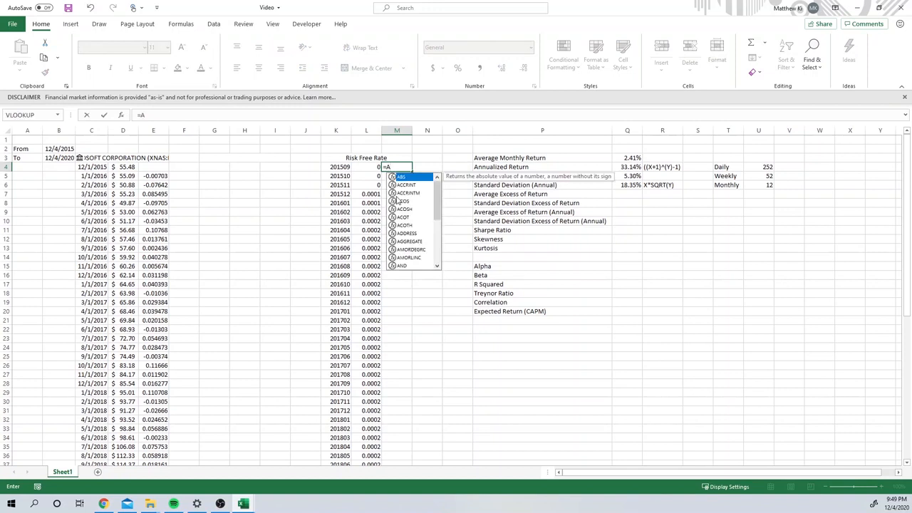
{"action": "type", "text": "v"}
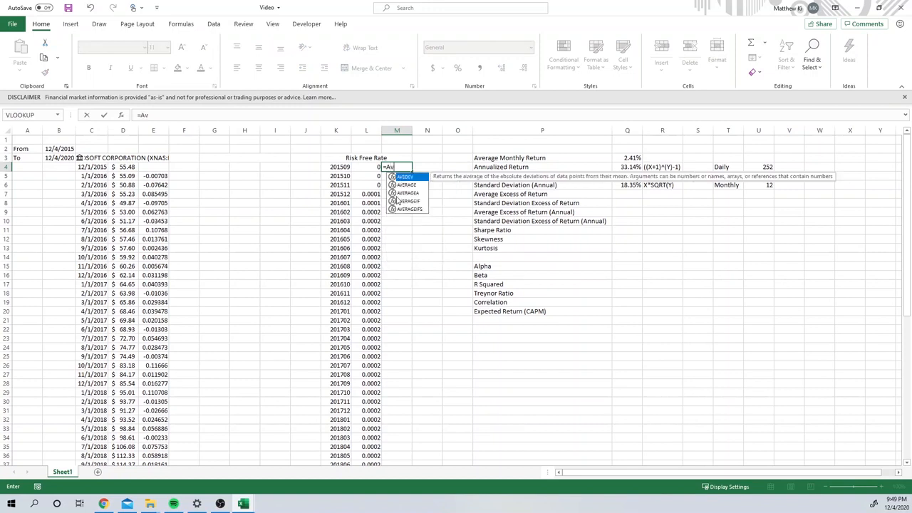
{"action": "double_click", "coordinate": [406, 184]}
{"action": "left_click", "coordinate": [375, 166]}
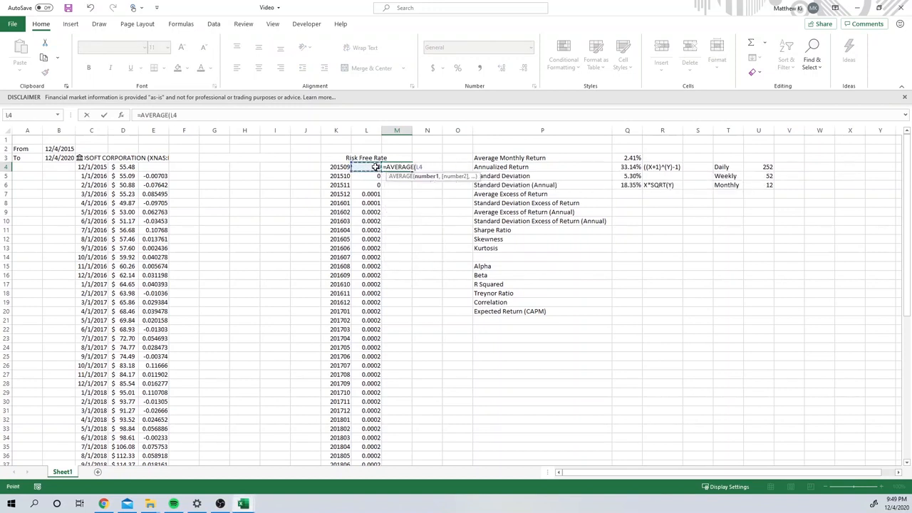
{"action": "key", "text": "ctrl+shift+Down"}
{"action": "key", "text": "Return"}
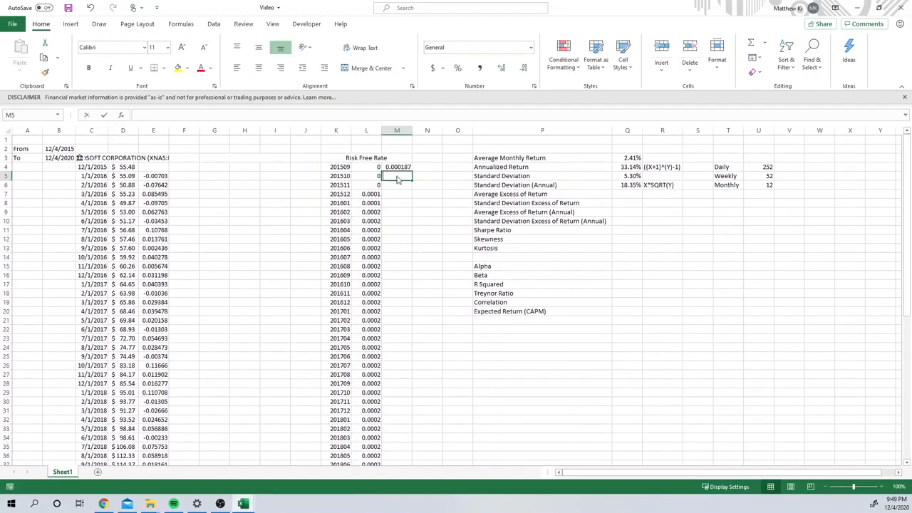
Step: Annualize the average risk-free rate in M5 with =((M4+1)^U6-1)
{"action": "type", "text": "="}
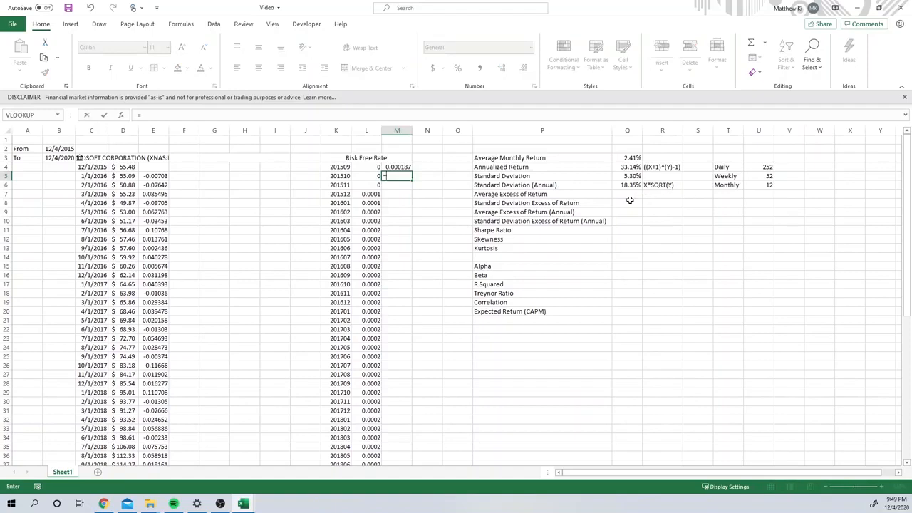
{"action": "type", "text": "(("}
{"action": "left_click", "coordinate": [399, 167]}
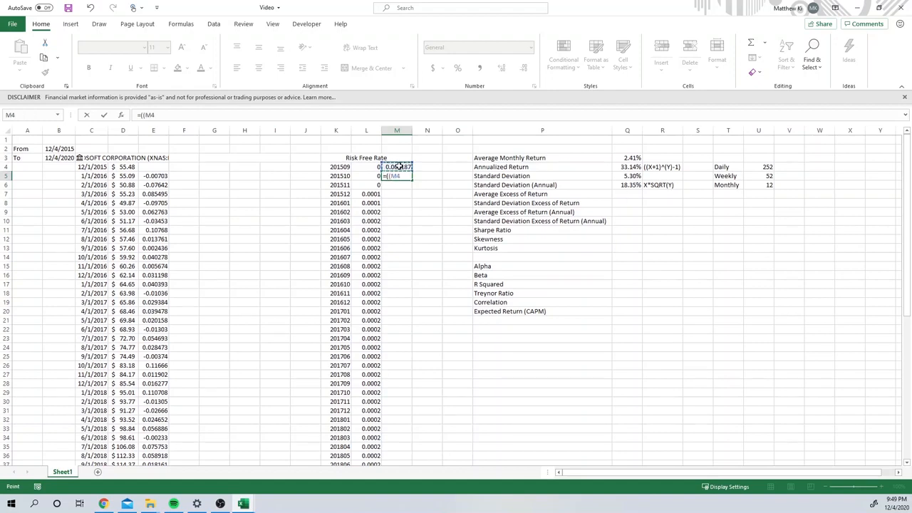
{"action": "type", "text": "="}
{"action": "type", "text": "1)^"}
{"action": "left_click", "coordinate": [747, 187]}
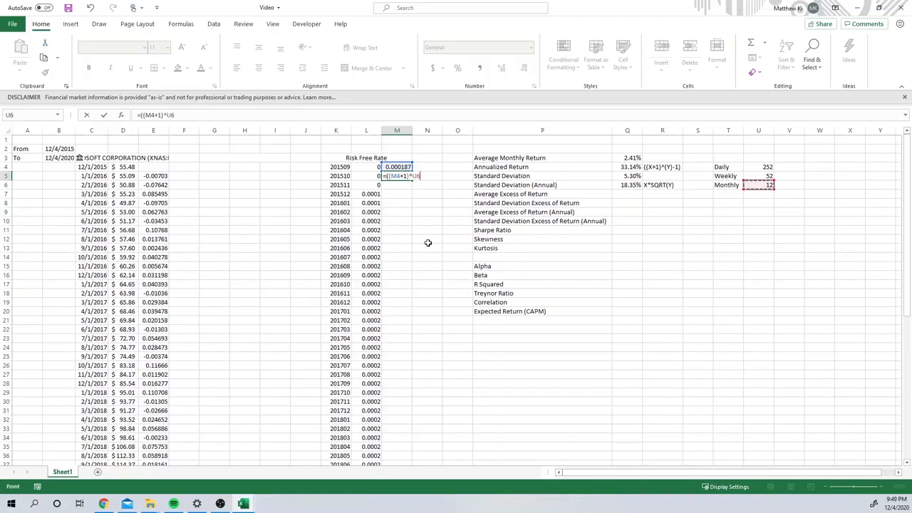
{"action": "type", "text": "-1"}
{"action": "key", "text": "Return"}
{"action": "left_click", "coordinate": [400, 176]}
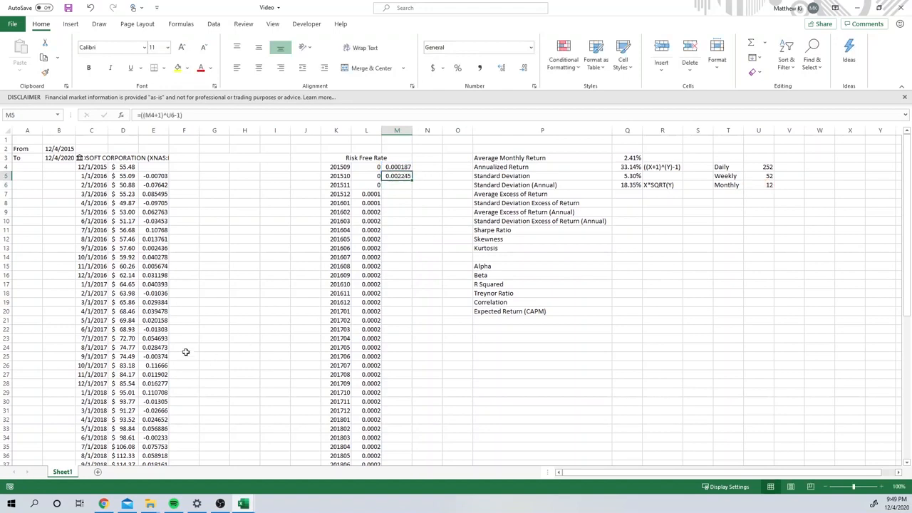
Step: Calculate the first monthly excess return in F5 with =E5-L5, subtracting the risk-free rate from the stock's return
{"action": "left_click", "coordinate": [182, 177]}
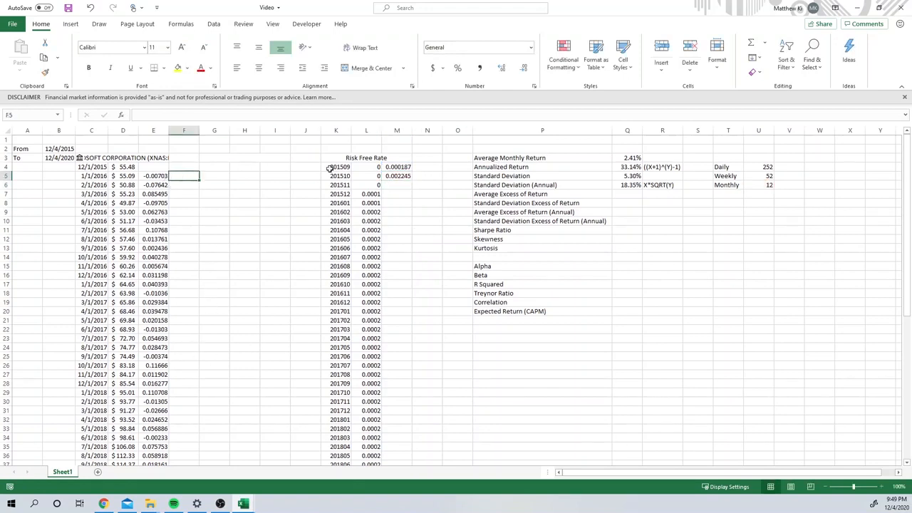
{"action": "left_click", "coordinate": [151, 180]}
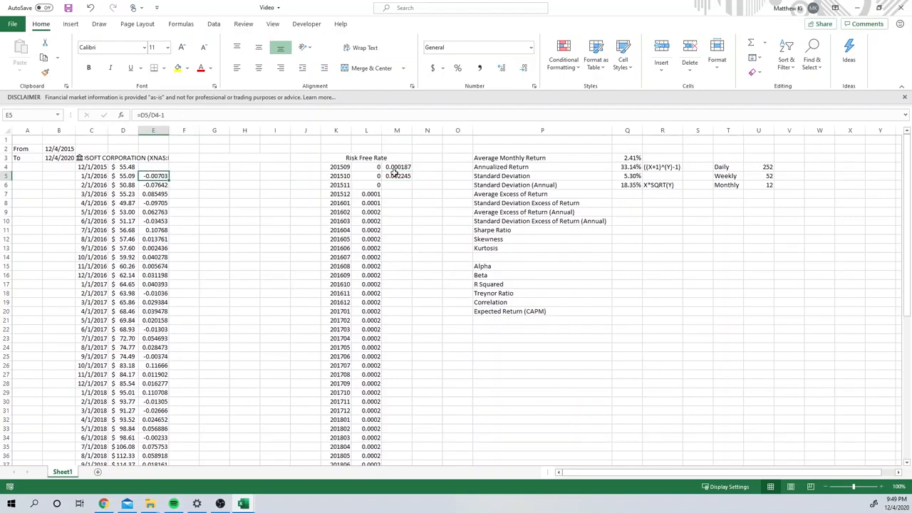
{"action": "double_click", "coordinate": [175, 177]}
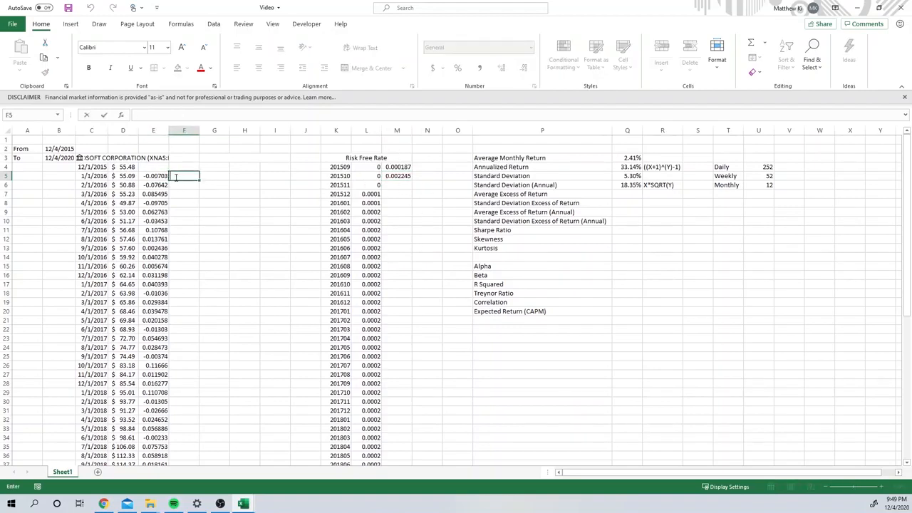
{"action": "type", "text": "="}
{"action": "left_click", "coordinate": [159, 175]}
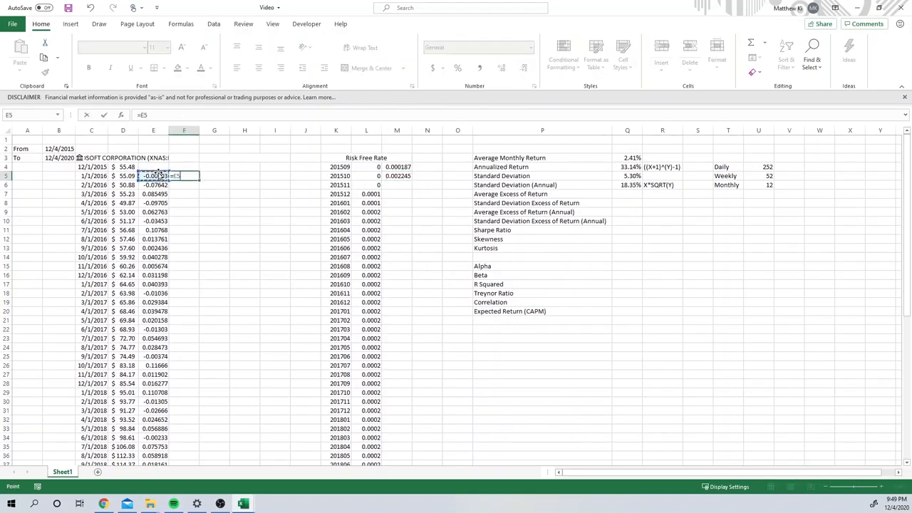
{"action": "type", "text": "-"}
{"action": "left_click", "coordinate": [371, 175]}
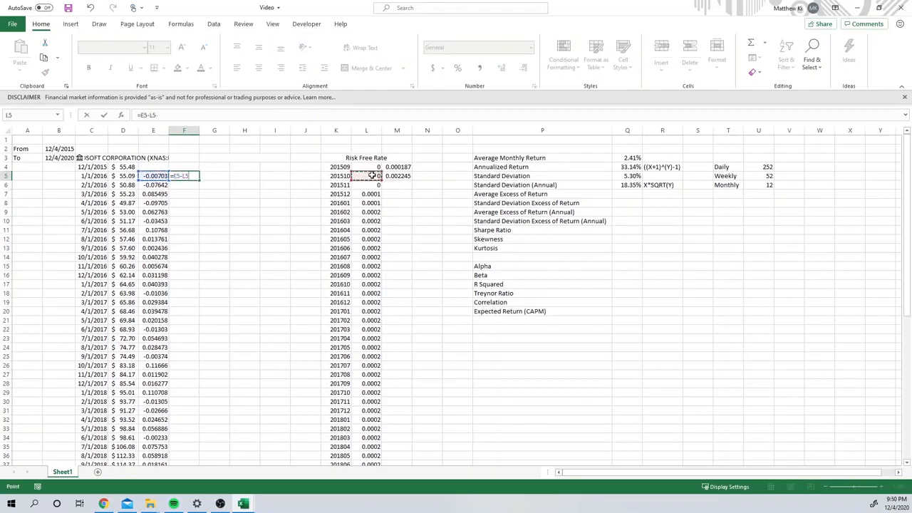
{"action": "key", "text": "Return"}
Step: Fill the excess return formula from F5 down column F to the last month of price data
{"action": "left_click", "coordinate": [197, 176]}
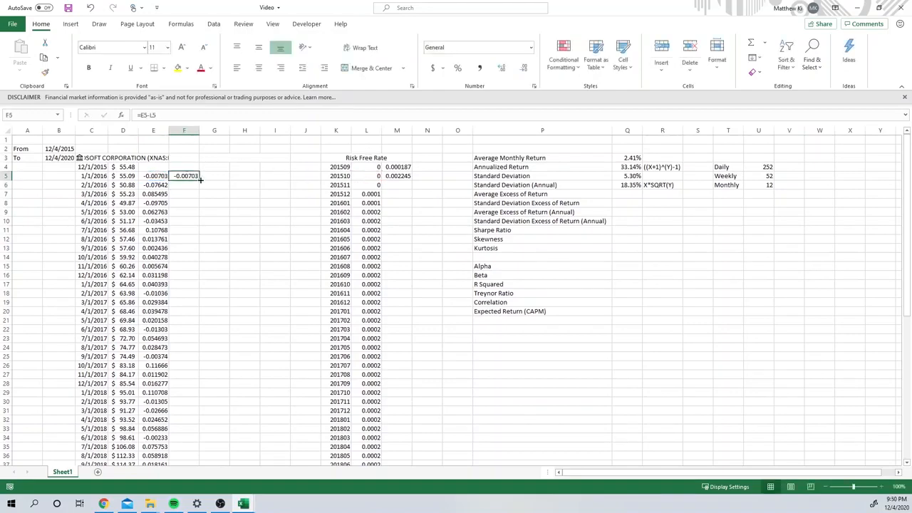
{"action": "double_click", "coordinate": [200, 181]}
{"action": "scroll", "coordinate": [303, 245], "scroll_direction": "down", "scroll_amount": 8}
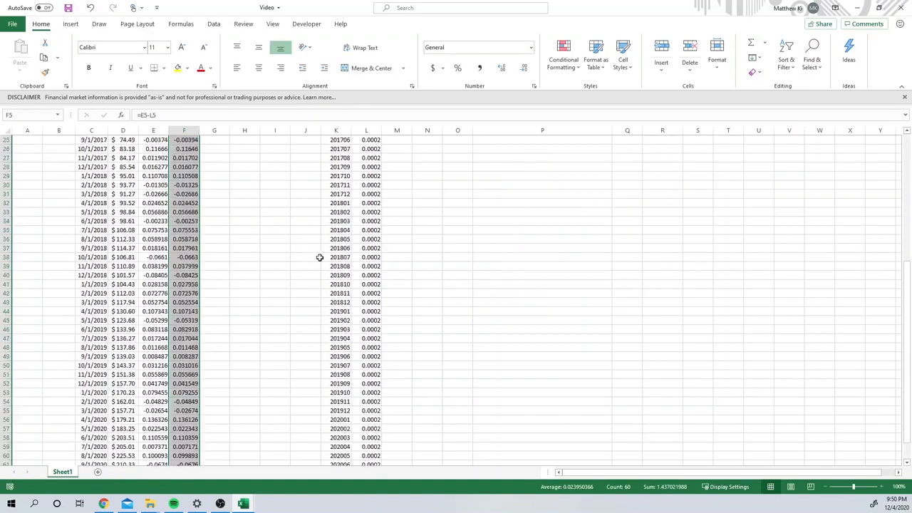
{"action": "scroll", "coordinate": [413, 258], "scroll_direction": "up", "scroll_amount": 8}
Step: Calculate the Average Excess of Return in Q7 with AVERAGE over the monthly excess returns F5:F64
{"action": "left_click", "coordinate": [627, 195]}
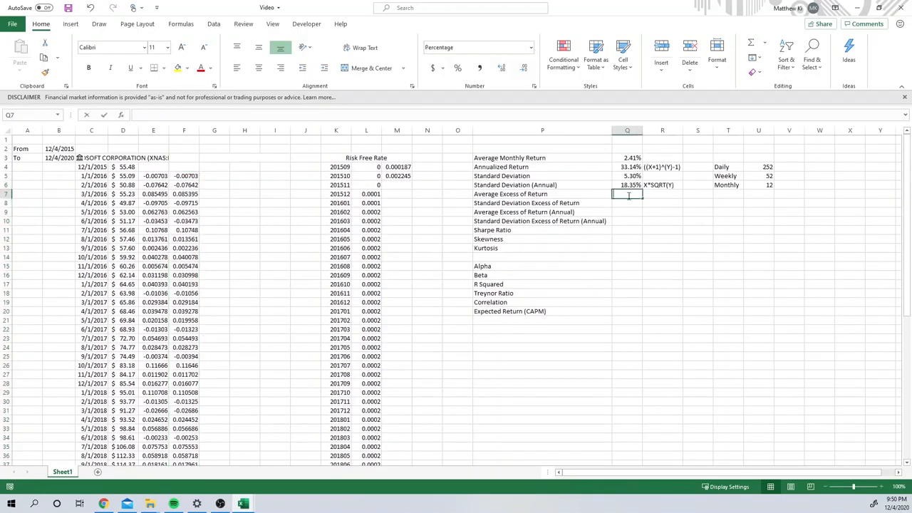
{"action": "type", "text": "="}
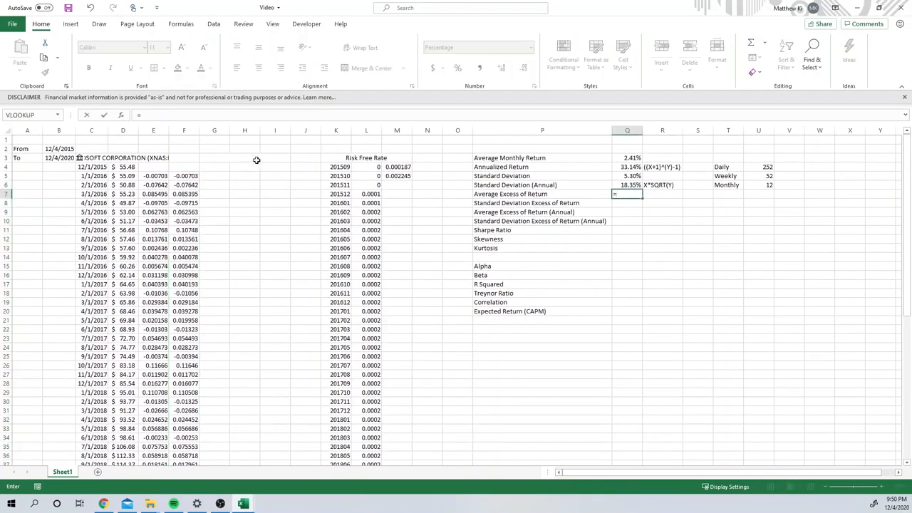
{"action": "left_click_drag", "start_coordinate": [201, 177], "coordinate": [190, 176]}
{"action": "left_click", "coordinate": [204, 184]}
{"action": "left_click", "coordinate": [189, 176]}
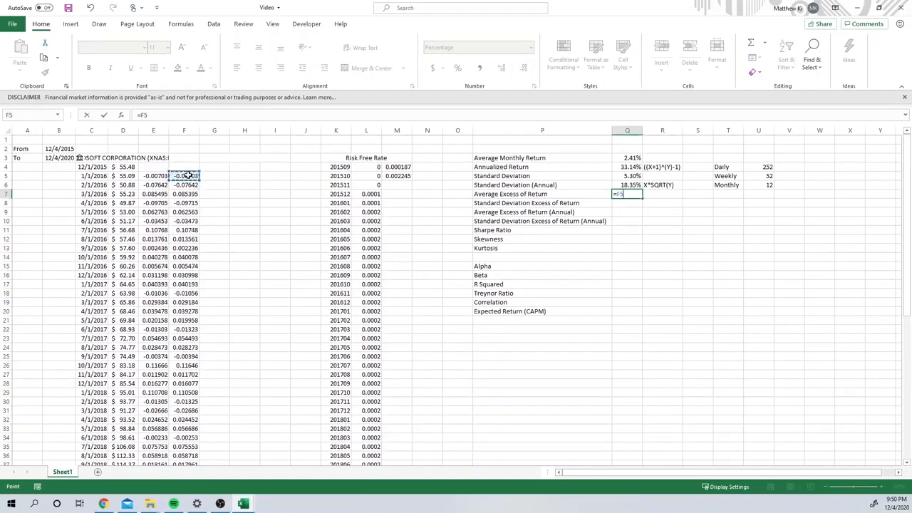
{"action": "key", "text": "BackSpace"}
{"action": "key", "text": "BackSpace"}
{"action": "type", "text": "av"}
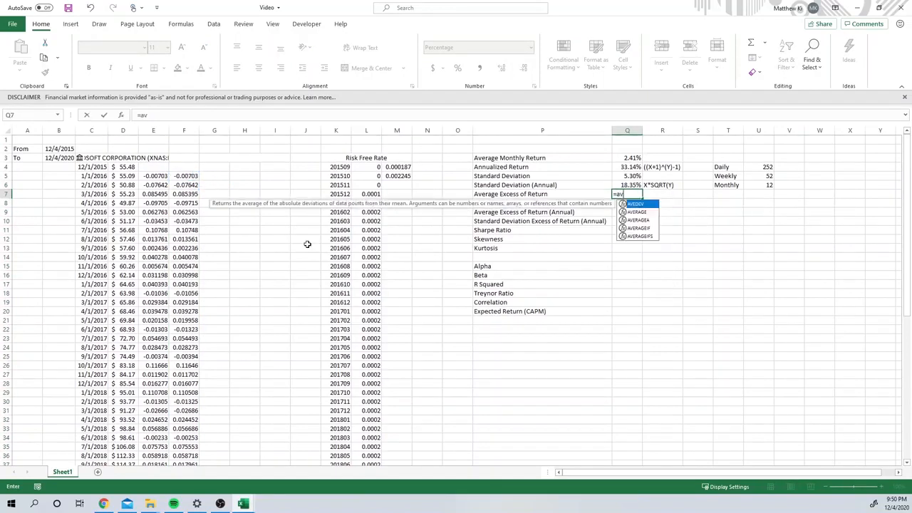
{"action": "left_click", "coordinate": [631, 213]}
{"action": "key", "text": "Tab"}
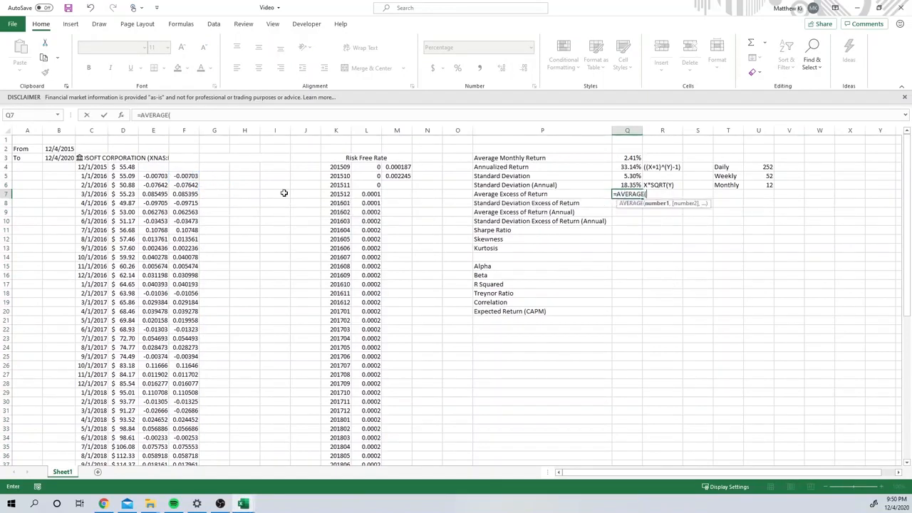
{"action": "left_click", "coordinate": [189, 176]}
{"action": "key", "text": "ctrl+shift+Down"}
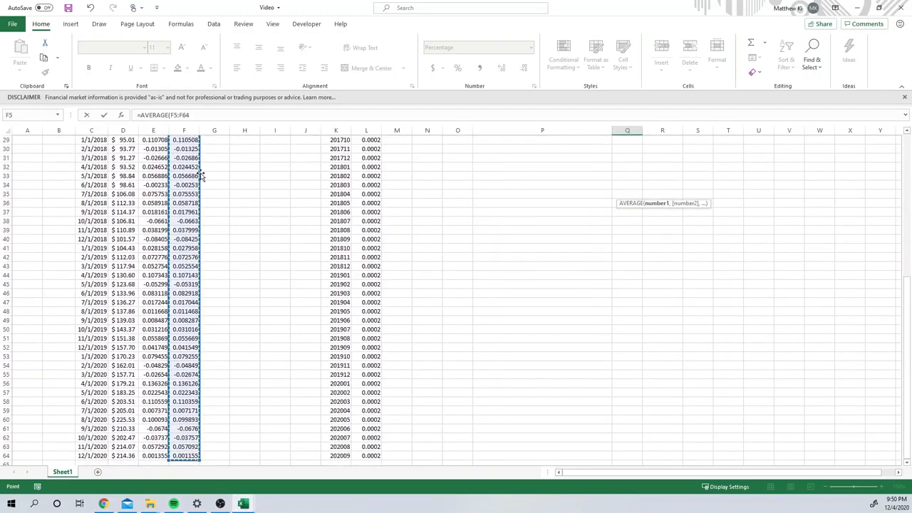
{"action": "key", "text": "Return"}
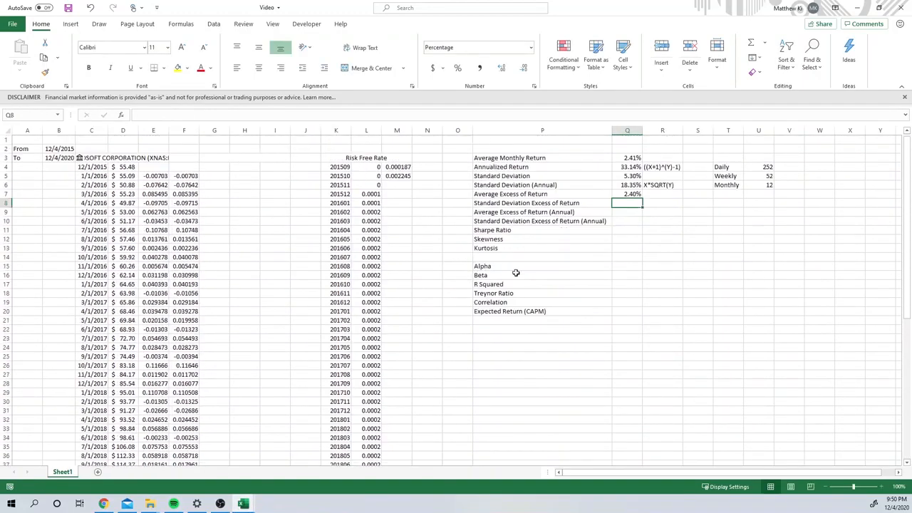
Step: Calculate the Standard Deviation Excess of Return in Q8 with STDEV.S over all the excess returns from F5 downward
{"action": "left_click", "coordinate": [627, 212]}
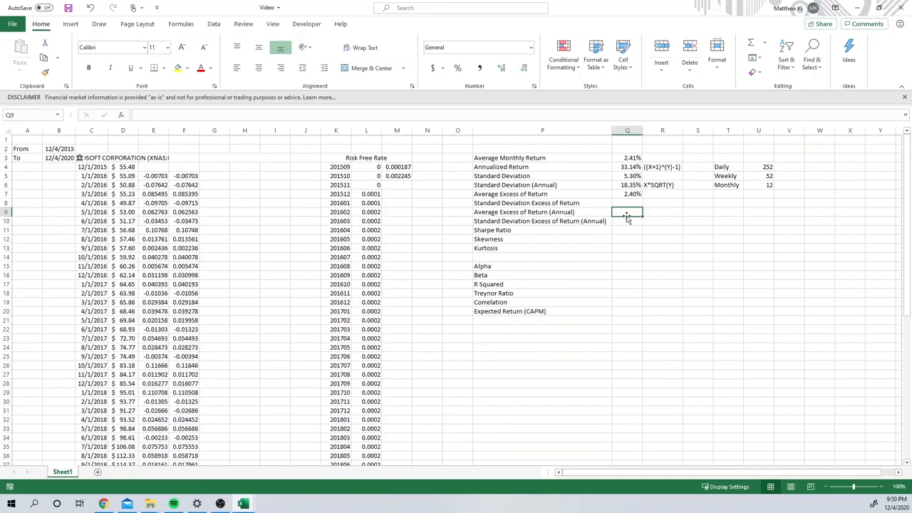
{"action": "left_click", "coordinate": [624, 203]}
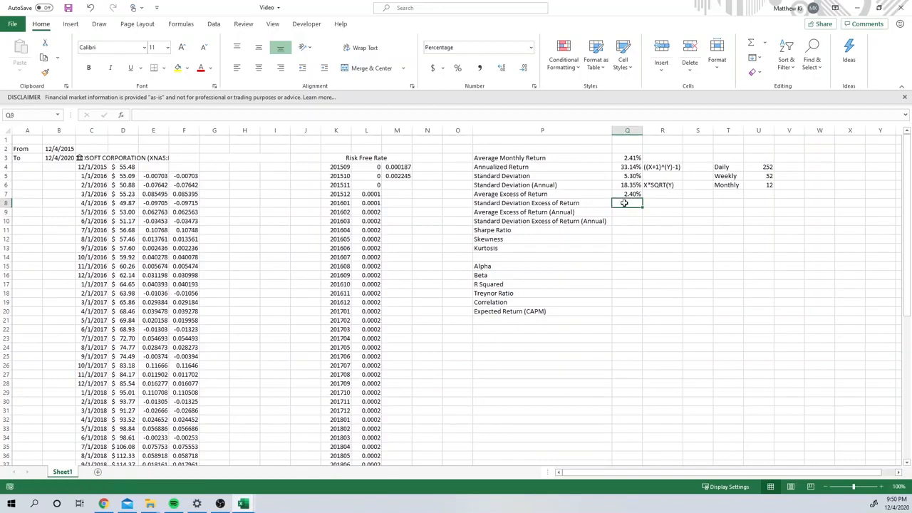
{"action": "type", "text": "=st"}
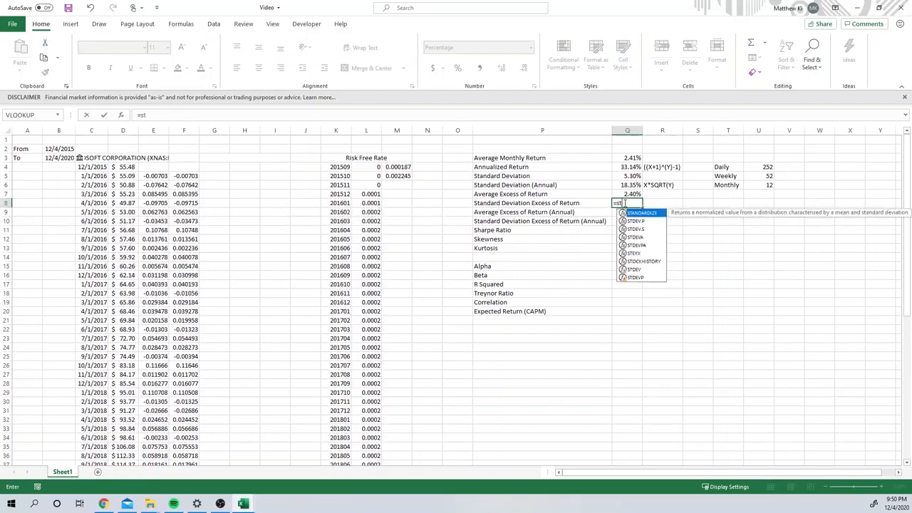
{"action": "double_click", "coordinate": [635, 228]}
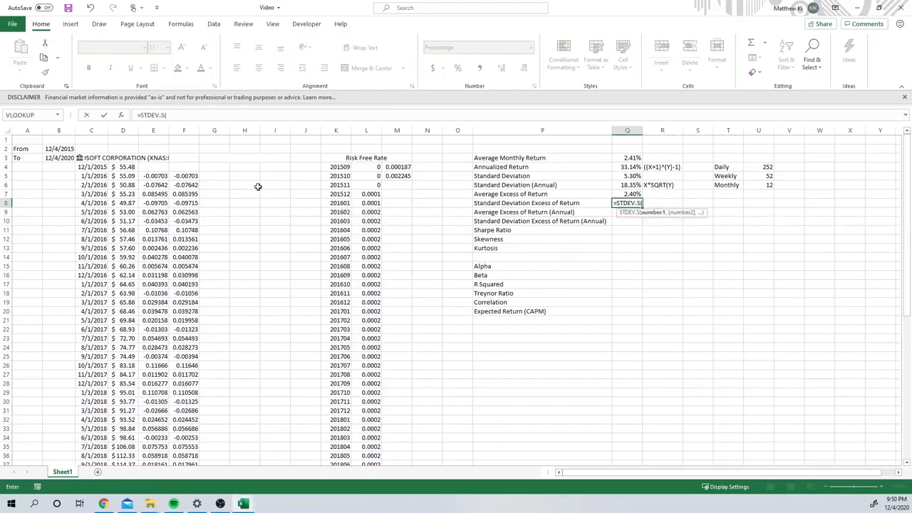
{"action": "left_click", "coordinate": [195, 175]}
{"action": "key", "text": "ctrl+shift+Down"}
{"action": "key", "text": "Return"}
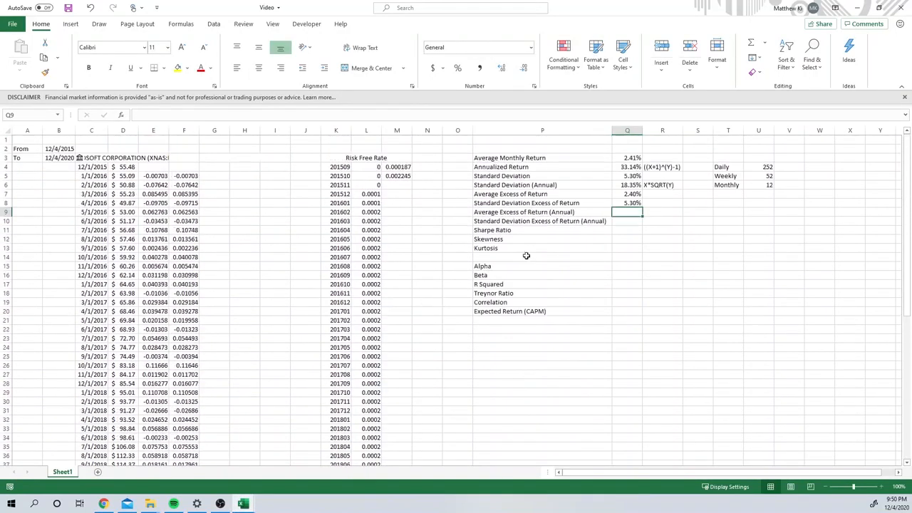
Step: Reuse the annualizing formula from M5 in Q9 with its M4 reference replaced by Q8, giving =((Q8+1)^U6-1)
{"action": "double_click", "coordinate": [629, 212]}
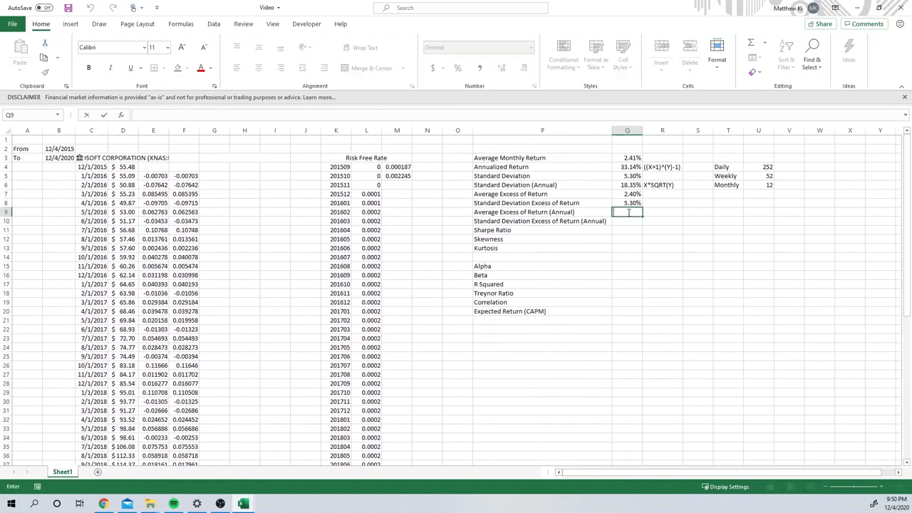
{"action": "left_click", "coordinate": [399, 183]}
{"action": "left_click", "coordinate": [398, 169]}
{"action": "left_click", "coordinate": [393, 176]}
{"action": "left_click", "coordinate": [233, 118]}
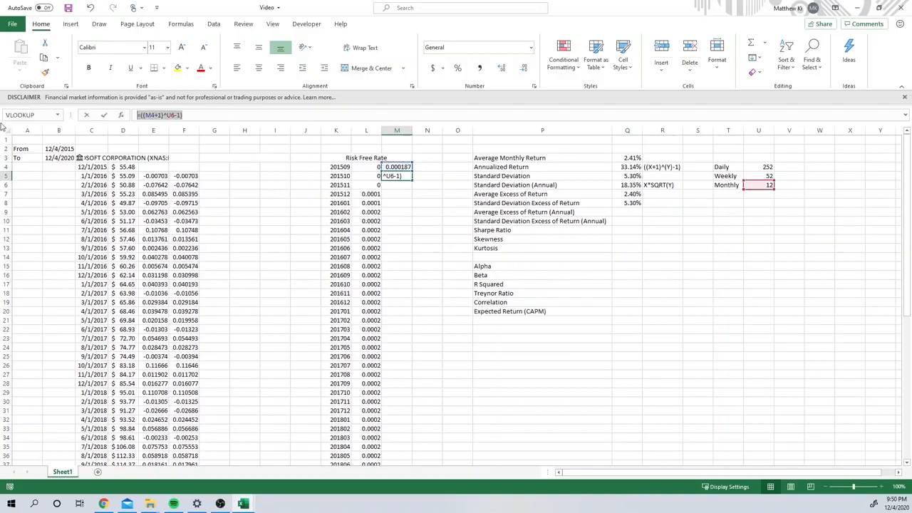
{"action": "key", "text": "Escape"}
{"action": "double_click", "coordinate": [623, 213]}
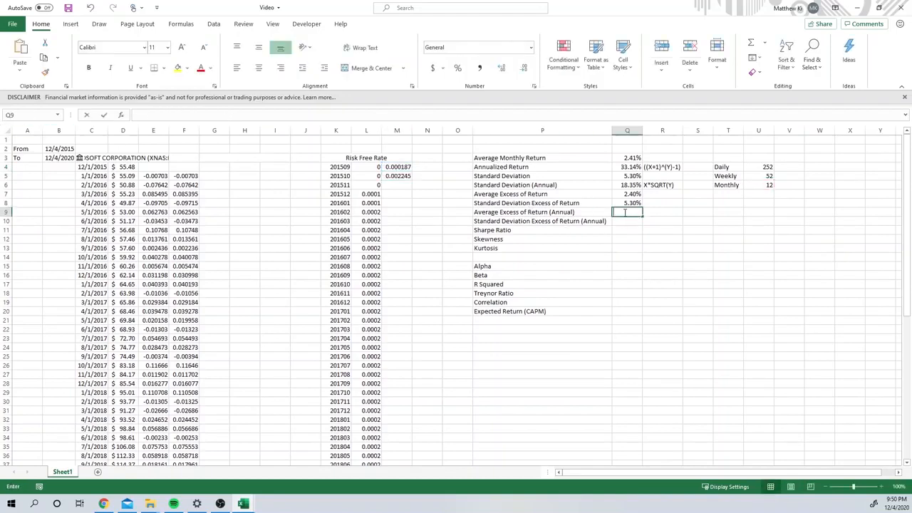
{"action": "type", "text": "=((M4+1)^U6-1)"}
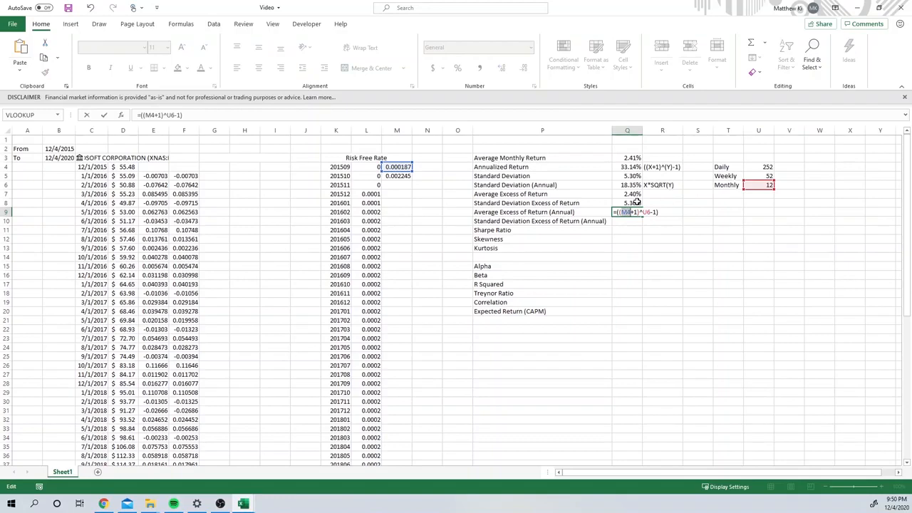
{"action": "left_click", "coordinate": [634, 203]}
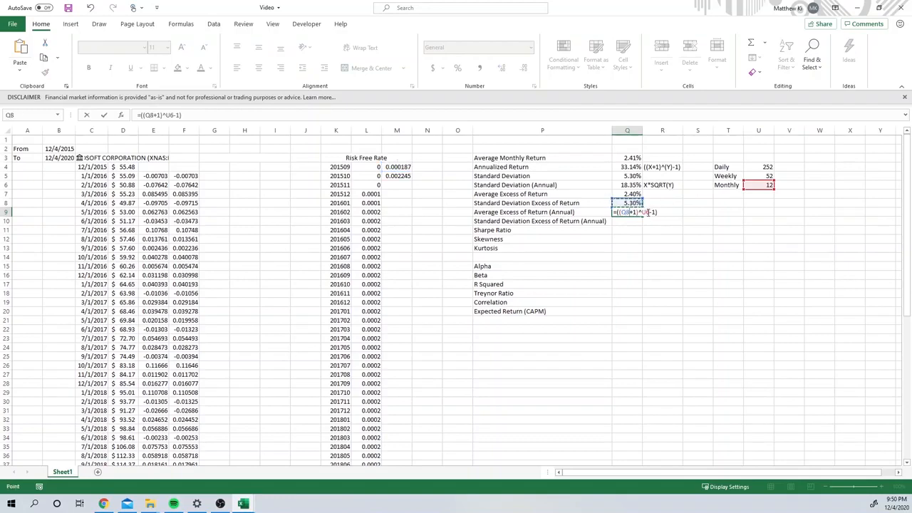
{"action": "key", "text": "Return"}
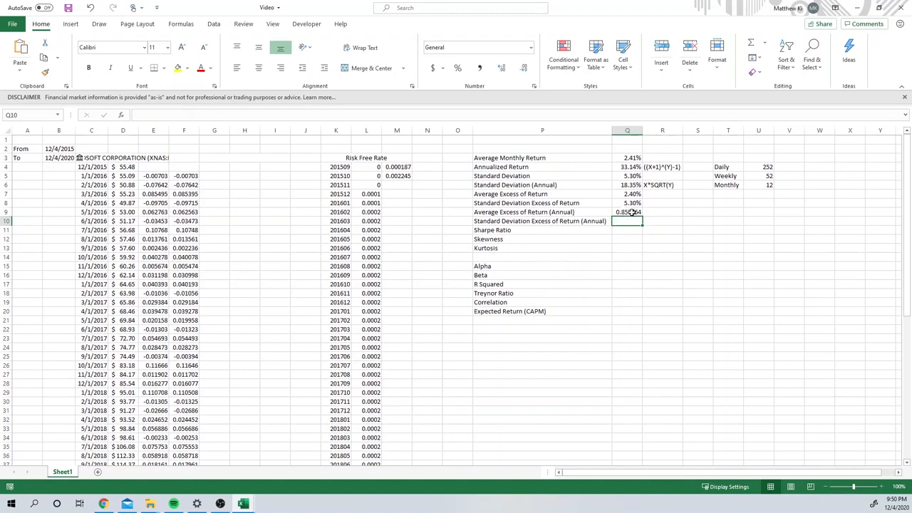
Step: Correct the Average Excess of Return (Annual) formula in Q9 to reference Q7, giving =((Q7+1)^U6-1)
{"action": "double_click", "coordinate": [632, 212]}
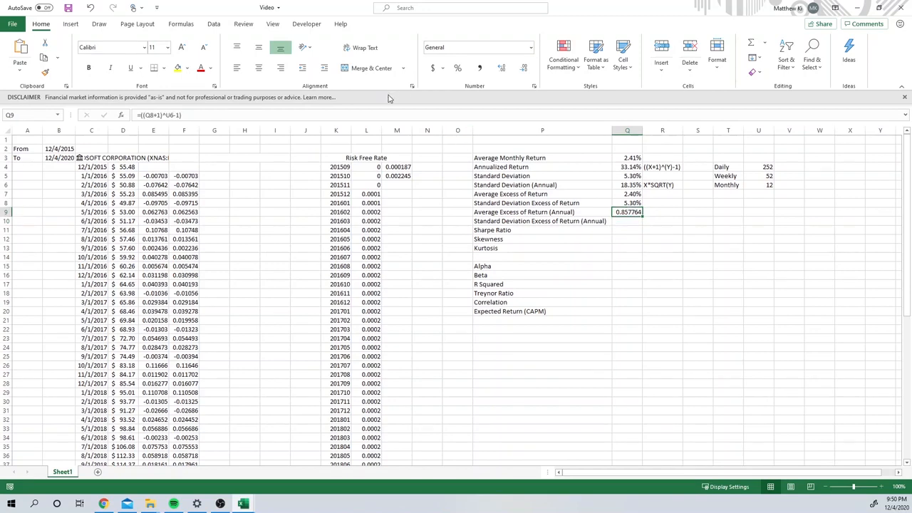
{"action": "key", "text": "Escape"}
{"action": "double_click", "coordinate": [629, 211]}
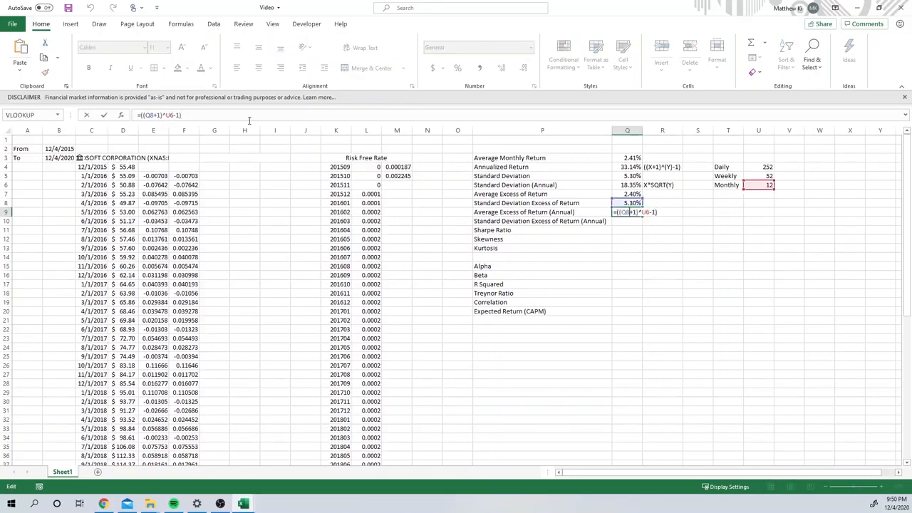
{"action": "double_click", "coordinate": [151, 115]}
{"action": "left_click", "coordinate": [627, 194]}
{"action": "key", "text": "Return"}
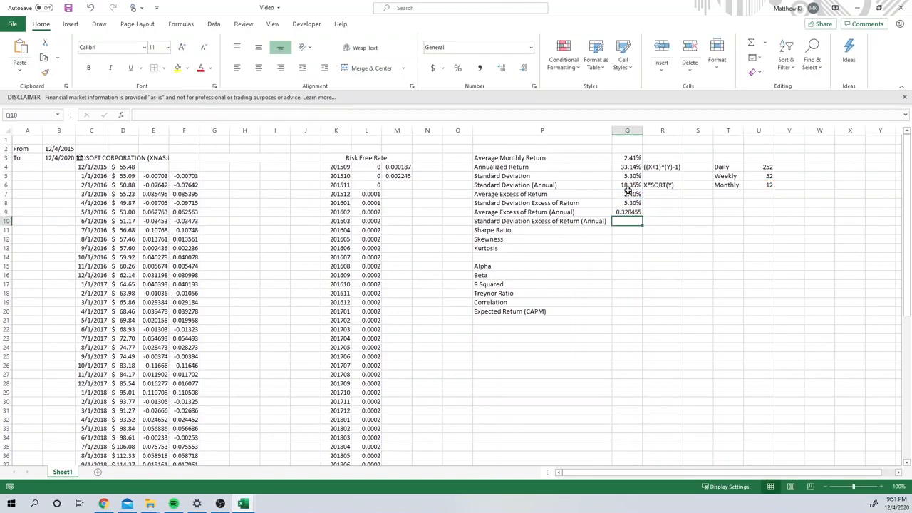
Step: Annualize the excess return's standard deviation in Q10 by reusing the Q6 formula with Q8 in place of Q5, giving =Q8*SQRT(U6)
{"action": "left_click", "coordinate": [628, 187]}
{"action": "left_click_drag", "start_coordinate": [194, 117], "coordinate": [116, 135]}
{"action": "key", "text": "ctrl+c"}
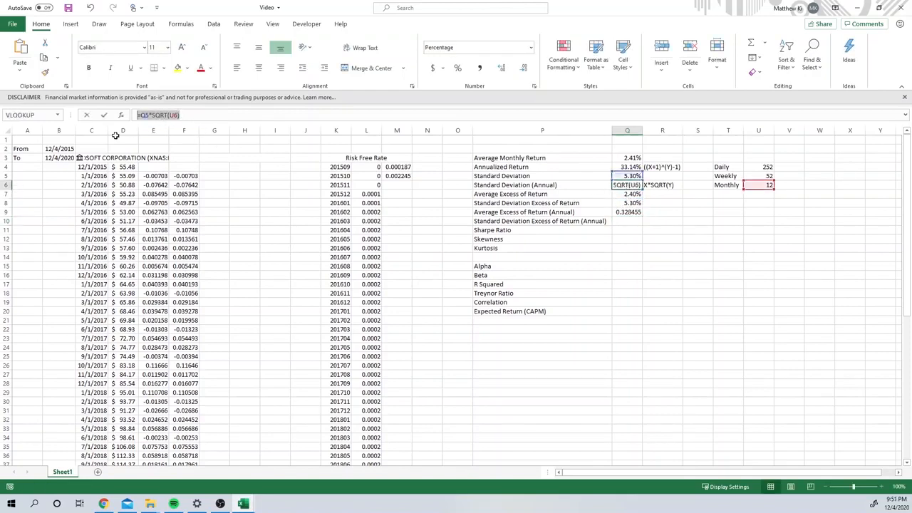
{"action": "key", "text": "Escape"}
{"action": "double_click", "coordinate": [634, 220]}
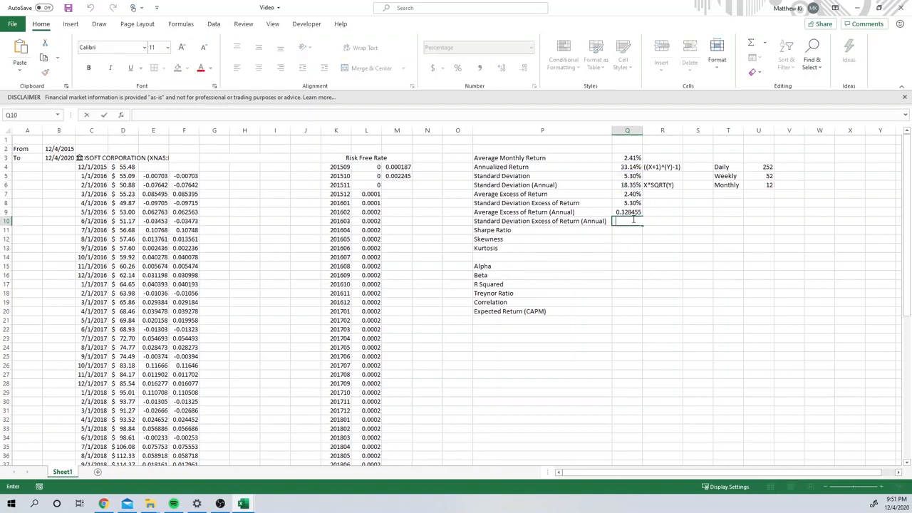
{"action": "key", "text": "ctrl+v"}
{"action": "double_click", "coordinate": [619, 220]}
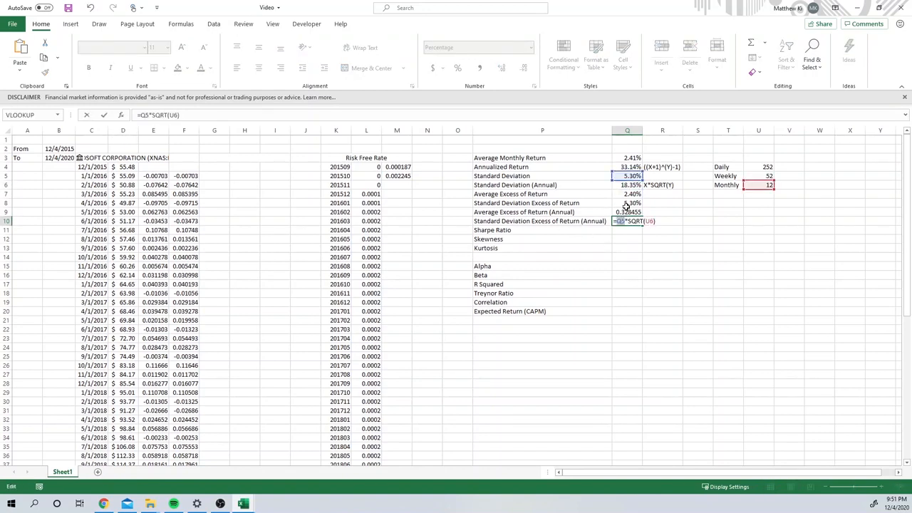
{"action": "left_click", "coordinate": [625, 205]}
{"action": "key", "text": "Return"}
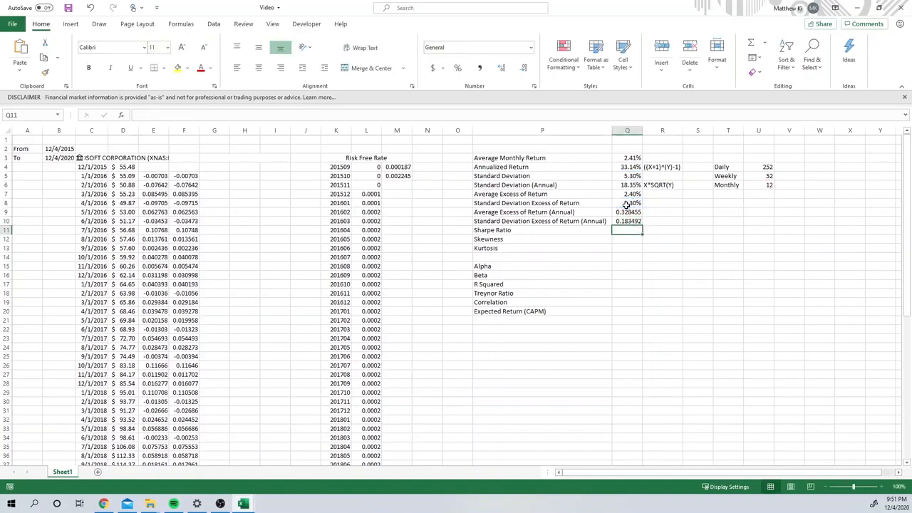
Step: Format the annual excess return figures in Q9:Q10 as percentages with two decimal places
{"action": "left_click_drag", "start_coordinate": [631, 212], "coordinate": [640, 221]}
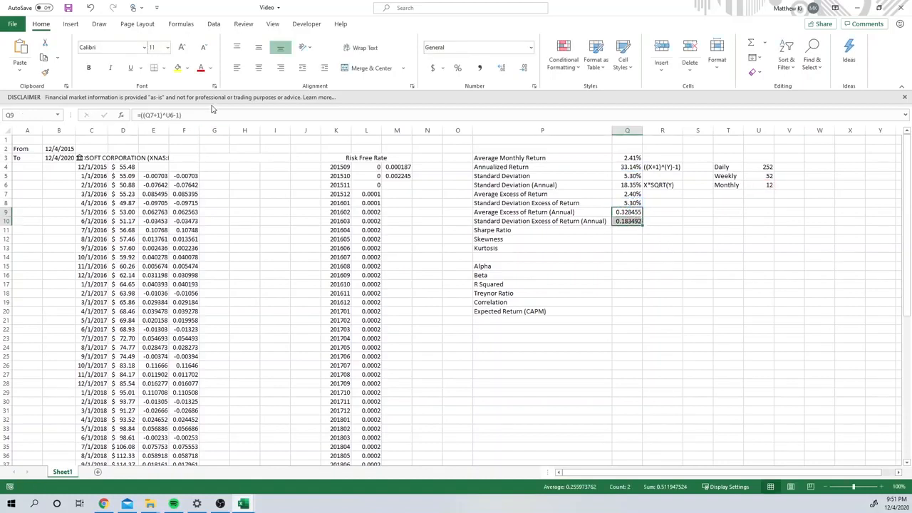
{"action": "triple_click", "coordinate": [521, 70]}
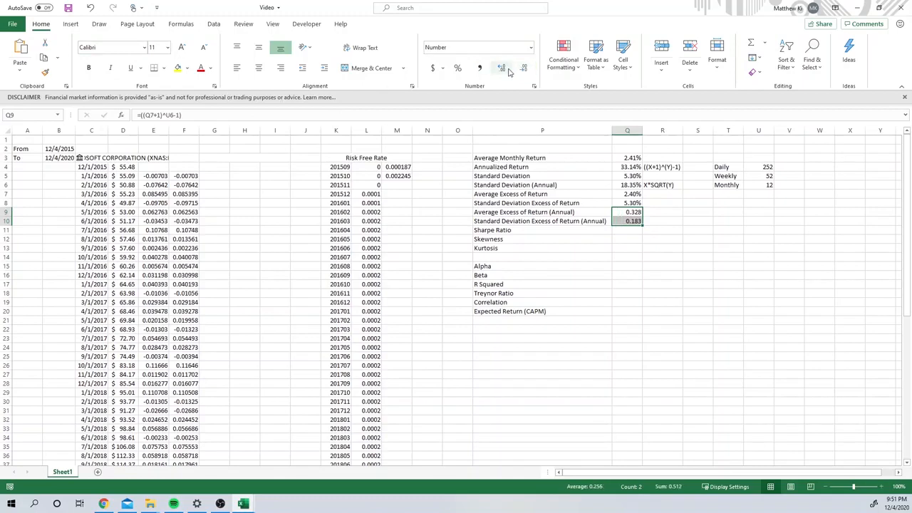
{"action": "left_click", "coordinate": [458, 68]}
{"action": "left_click", "coordinate": [502, 69]}
{"action": "left_click", "coordinate": [502, 68]}
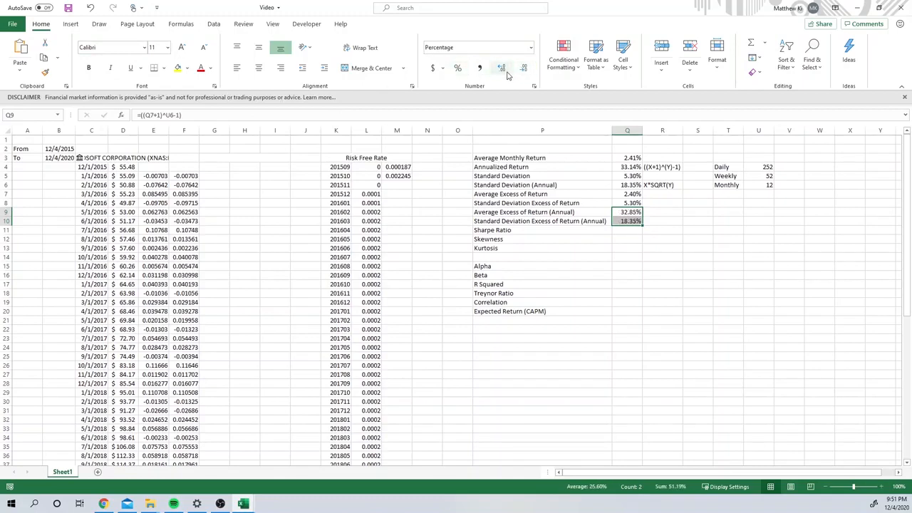
Step: Check the Sharpe ratio formula in Chrome, and calculate the Sharpe Ratio in Q11 of the Excel workbook as =Q9/Q10
{"action": "left_click", "coordinate": [626, 258]}
{"action": "left_click", "coordinate": [628, 231]}
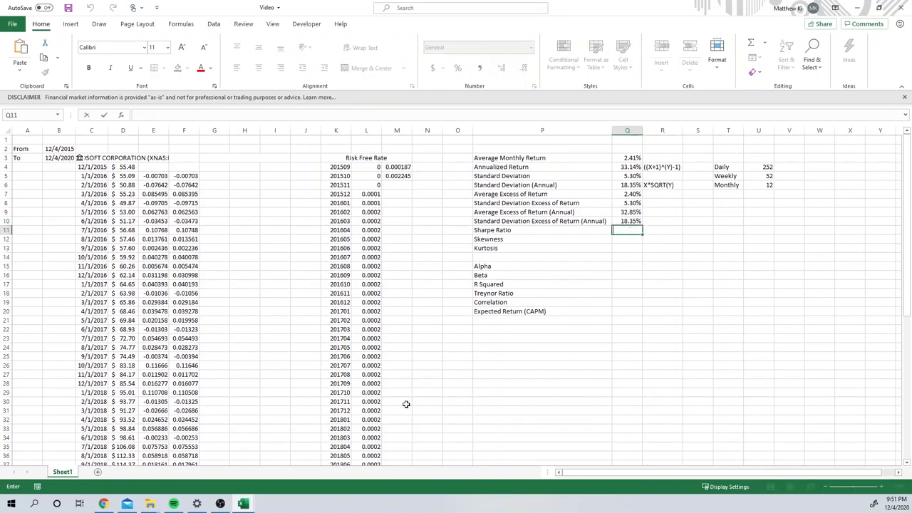
{"action": "key", "text": "alt+Tab"}
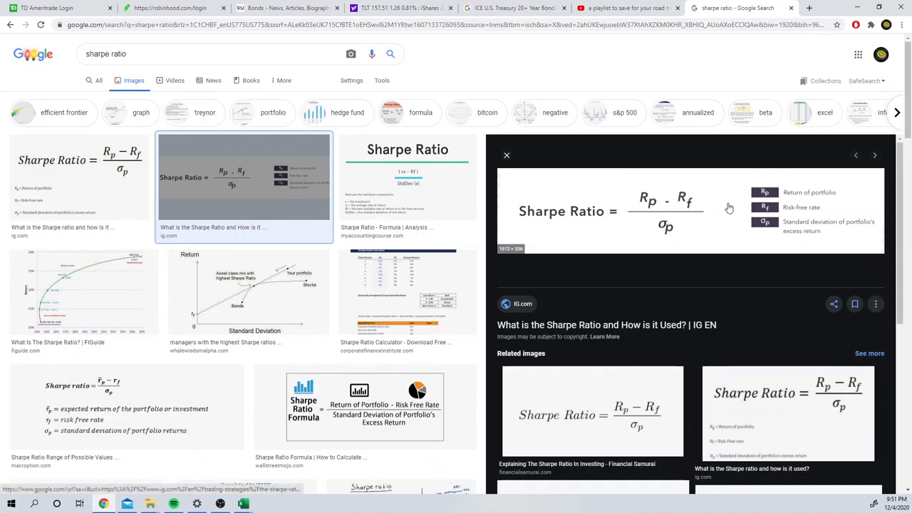
{"action": "left_click_drag", "start_coordinate": [825, 9], "coordinate": [911, 239]}
{"action": "left_click", "coordinate": [630, 230]}
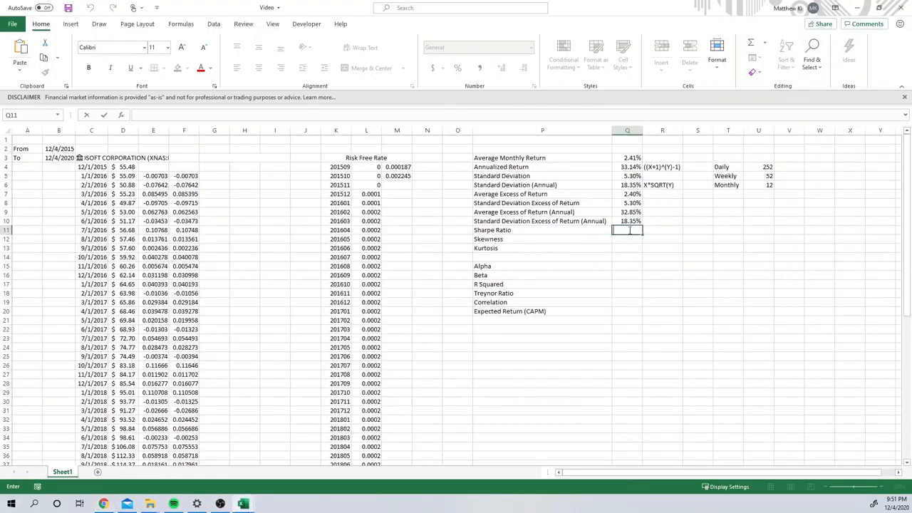
{"action": "type", "text": "="}
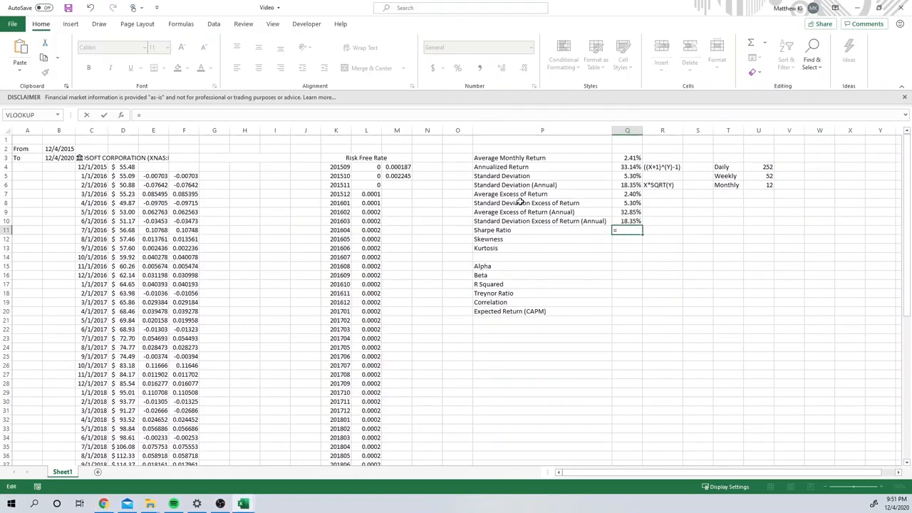
{"action": "left_click", "coordinate": [633, 212]}
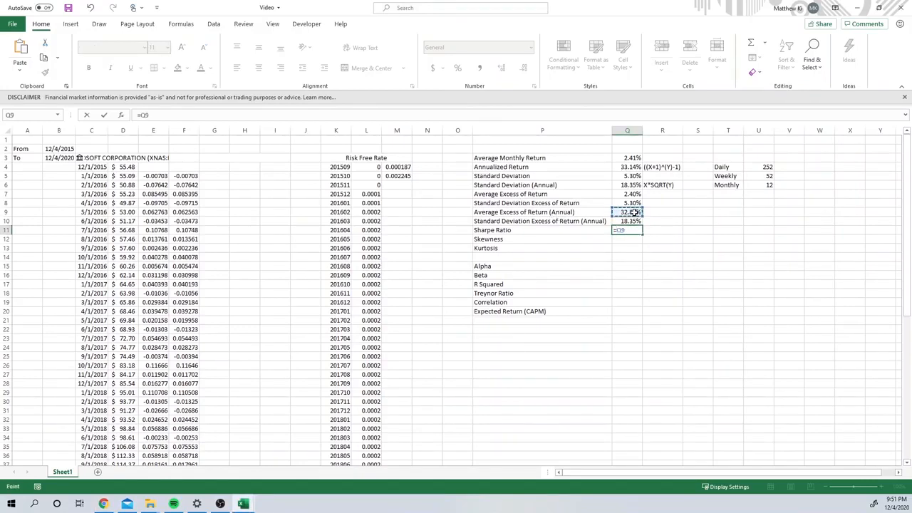
{"action": "type", "text": "/"}
{"action": "left_click", "coordinate": [633, 221]}
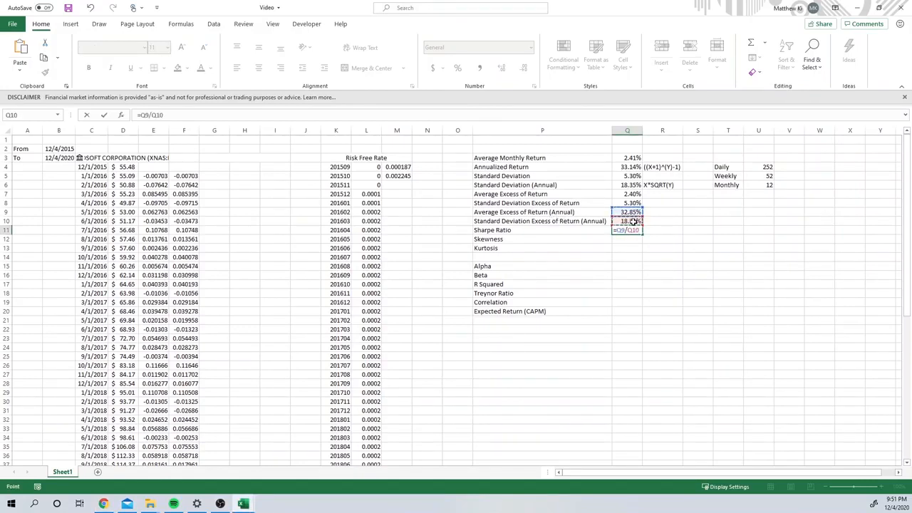
{"action": "key", "text": "Return"}
Step: Format the Sharpe Ratio in Q11 as a Number with two decimal places
{"action": "left_click", "coordinate": [639, 228]}
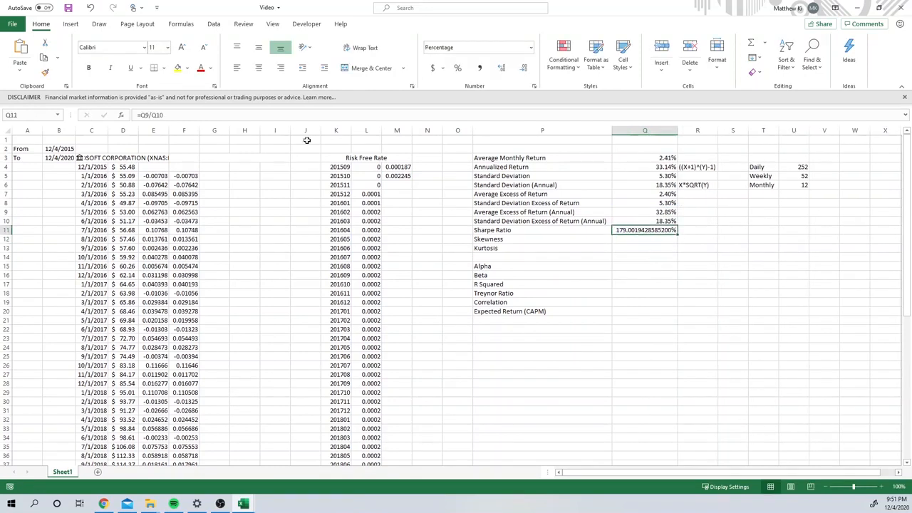
{"action": "left_click", "coordinate": [458, 69]}
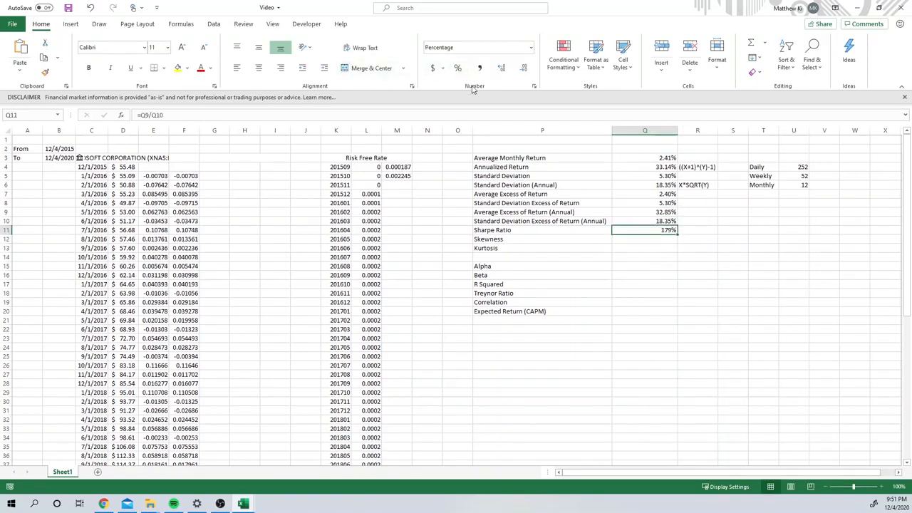
{"action": "left_click", "coordinate": [532, 48]}
{"action": "left_click", "coordinate": [496, 89]}
Step: Apply the Number format to cells Q12:Q14, covering the Skewness and Kurtosis results
{"action": "left_click", "coordinate": [658, 248]}
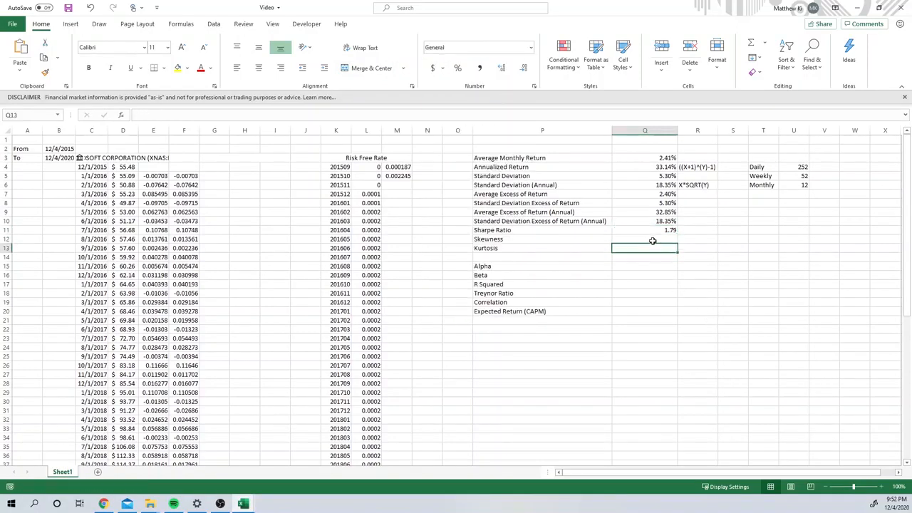
{"action": "left_click_drag", "start_coordinate": [652, 241], "coordinate": [651, 258]}
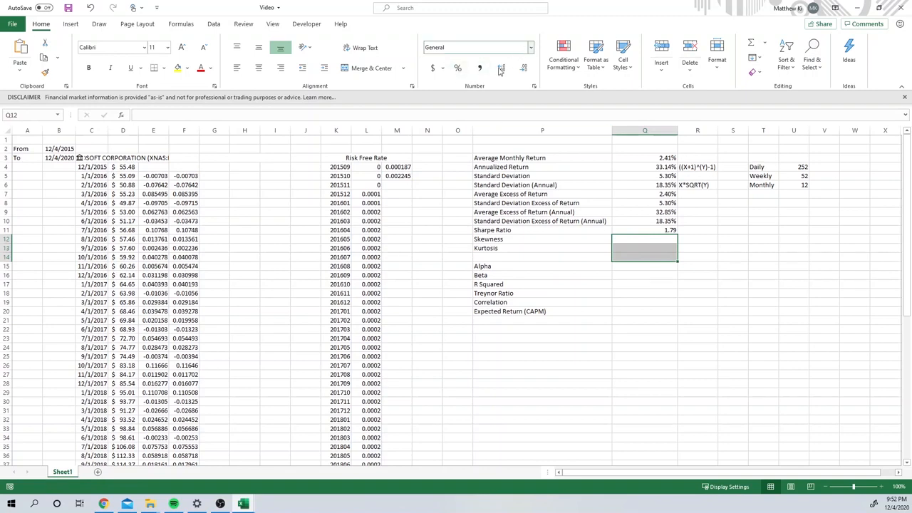
{"action": "left_click", "coordinate": [531, 47]}
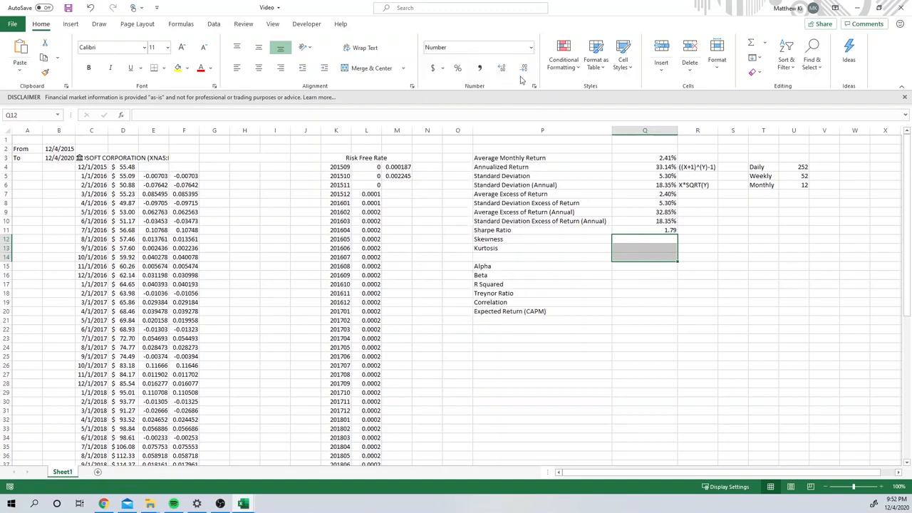
{"action": "left_click_drag", "start_coordinate": [690, 328], "coordinate": [690, 320]}
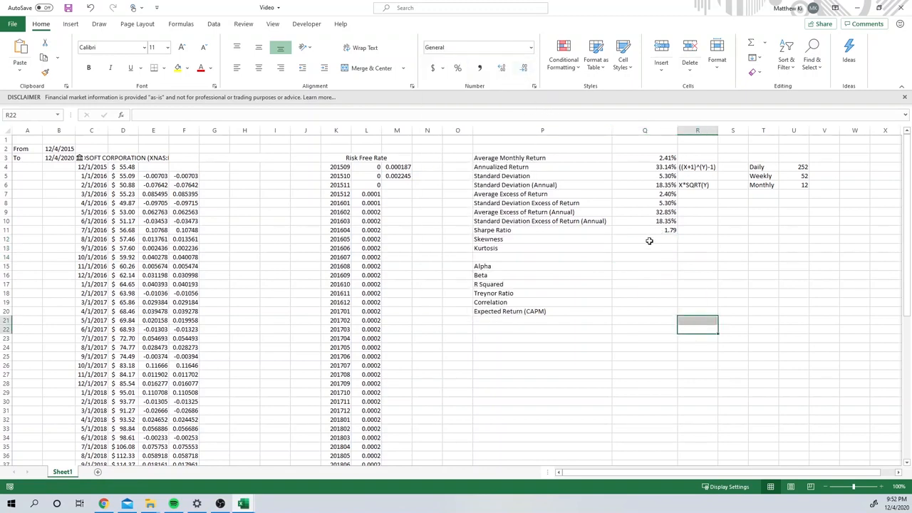
Step: Narrow column Q so it fits closely around the metric values
{"action": "left_click_drag", "start_coordinate": [678, 129], "coordinate": [647, 130]}
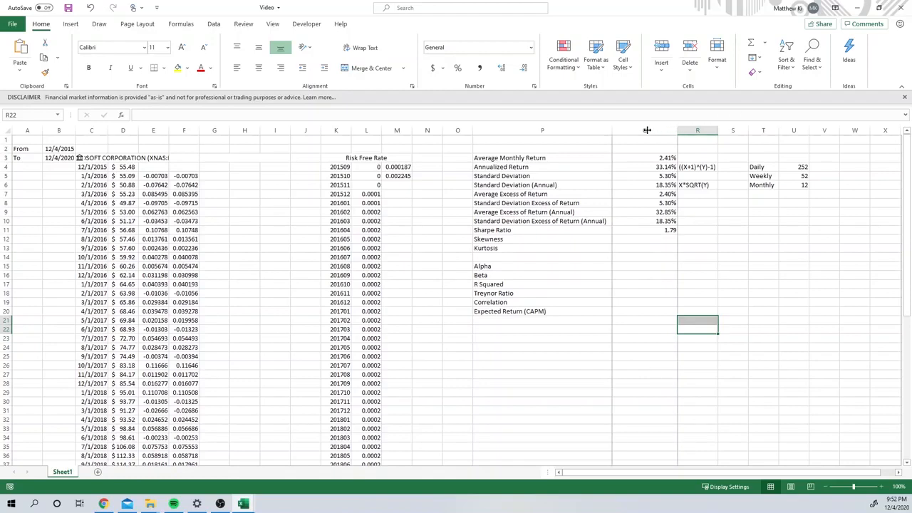
{"action": "left_click", "coordinate": [679, 129]}
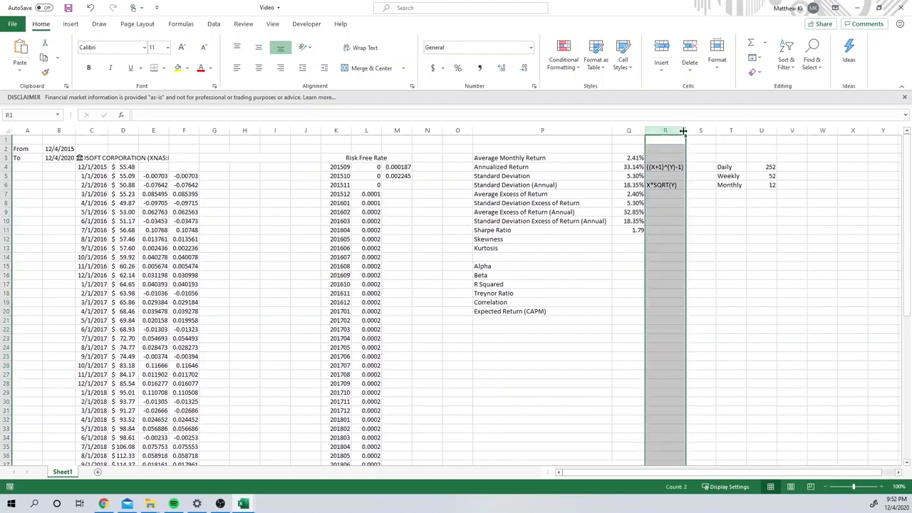
{"action": "left_click", "coordinate": [677, 291]}
Step: Calculate the Skewness of the monthly returns in Q12 with =SKEW(E5:E64)
{"action": "left_click", "coordinate": [627, 240]}
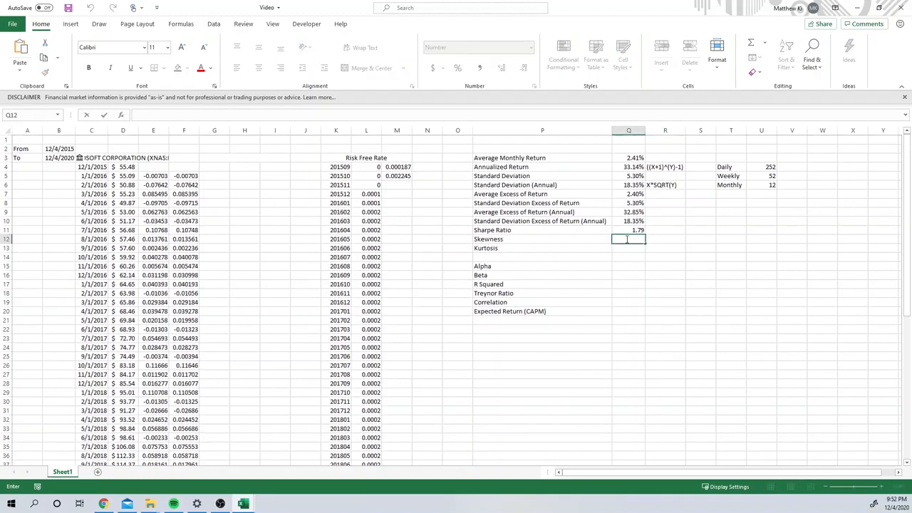
{"action": "type", "text": "="}
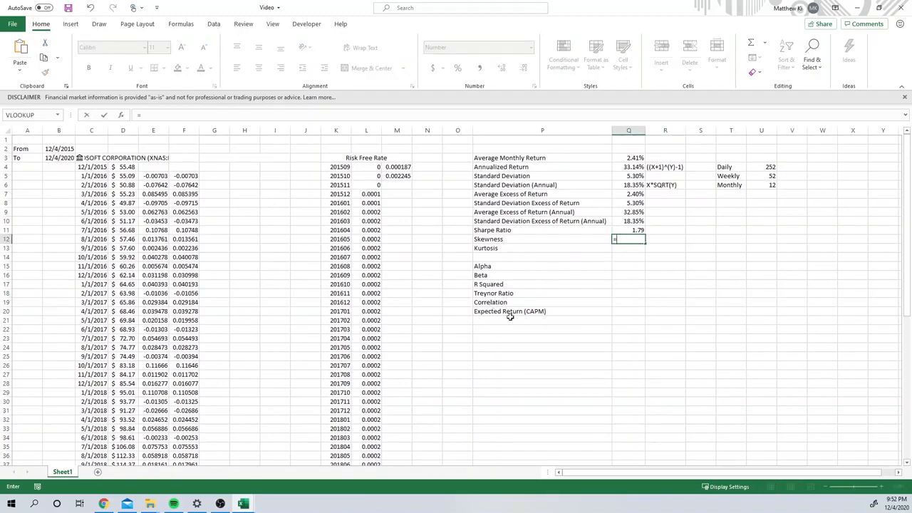
{"action": "type", "text": "skew"}
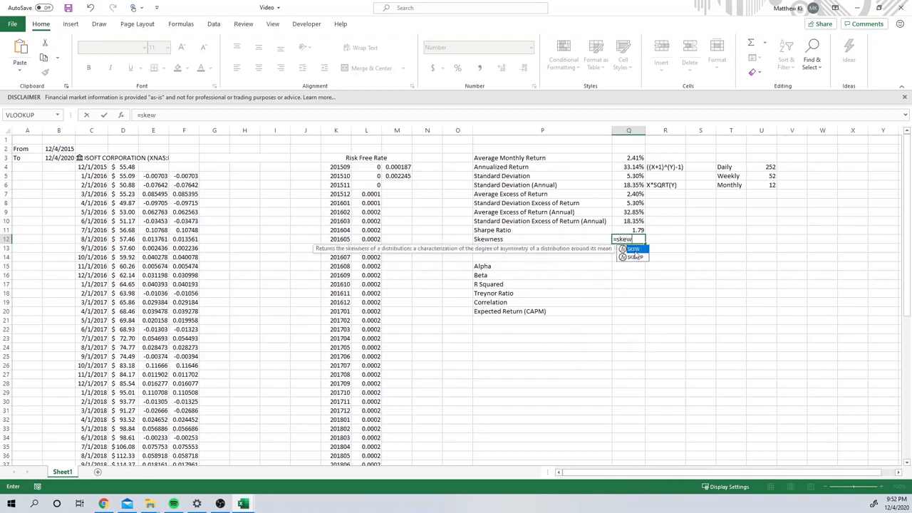
{"action": "key", "text": "Tab"}
{"action": "left_click", "coordinate": [186, 178]}
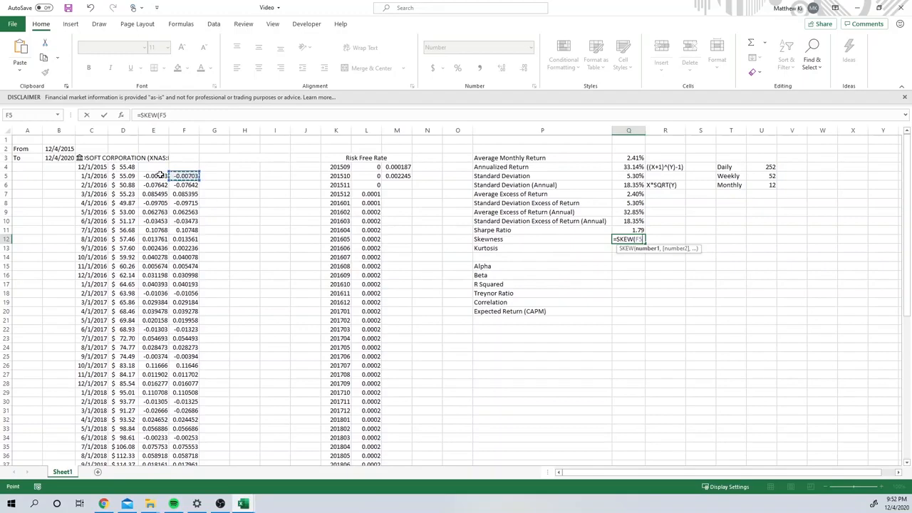
{"action": "left_click", "coordinate": [153, 175]}
{"action": "key", "text": "ctrl+shift+Down"}
{"action": "key", "text": "Return"}
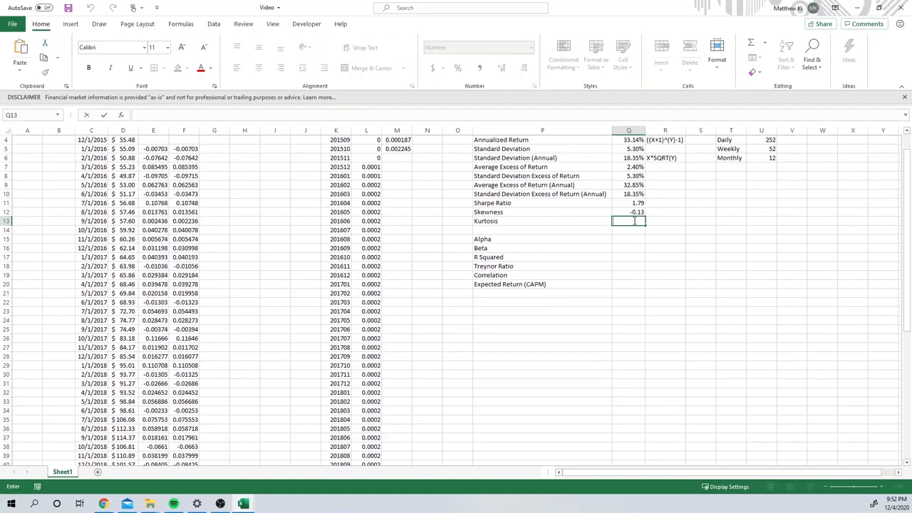
Step: Calculate the Kurtosis of the monthly returns in Q13 with =KURT(E5:E64)
{"action": "type", "text": "="}
{"action": "scroll", "coordinate": [169, 193], "scroll_direction": "up", "scroll_amount": 1}
{"action": "type", "text": "kurt"}
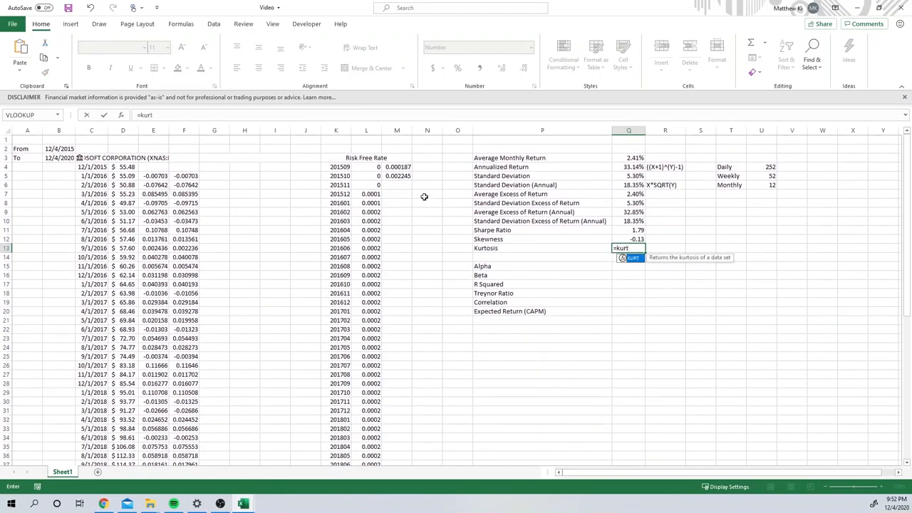
{"action": "double_click", "coordinate": [631, 258]}
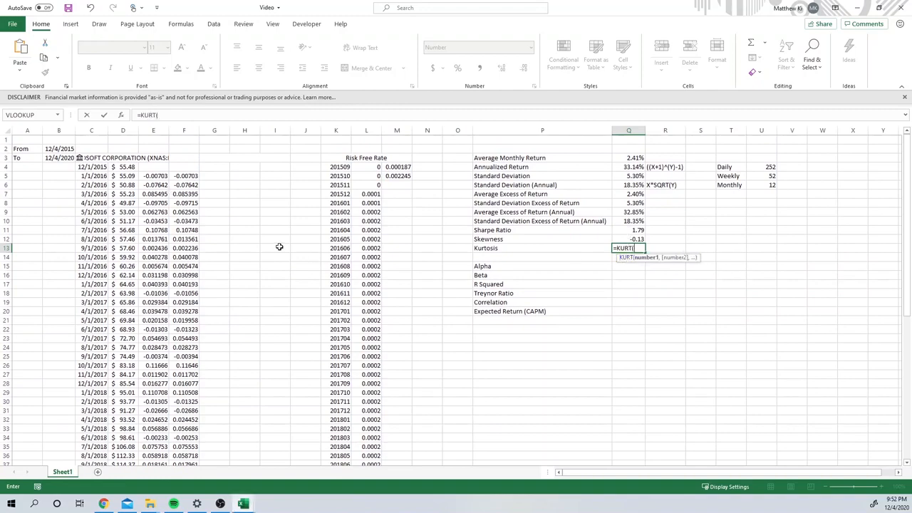
{"action": "left_click", "coordinate": [154, 175]}
{"action": "key", "text": "ctrl+shift+Down"}
{"action": "key", "text": "Return"}
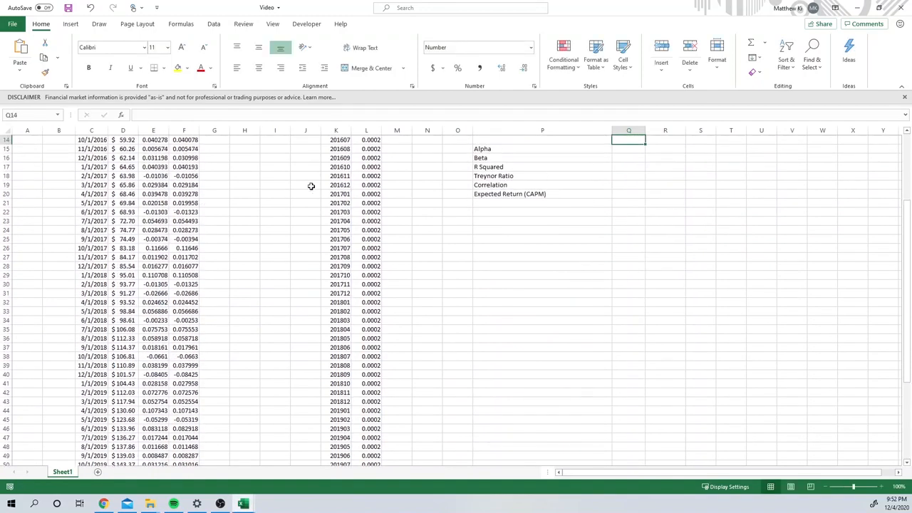
{"action": "scroll", "coordinate": [599, 205], "scroll_direction": "up", "scroll_amount": 3}
{"action": "left_click", "coordinate": [631, 211]}
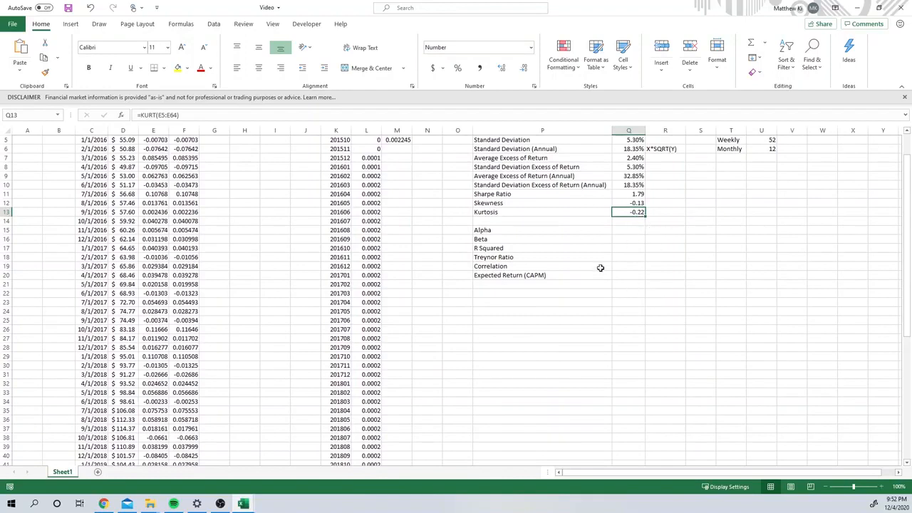
{"action": "left_click", "coordinate": [641, 230]}
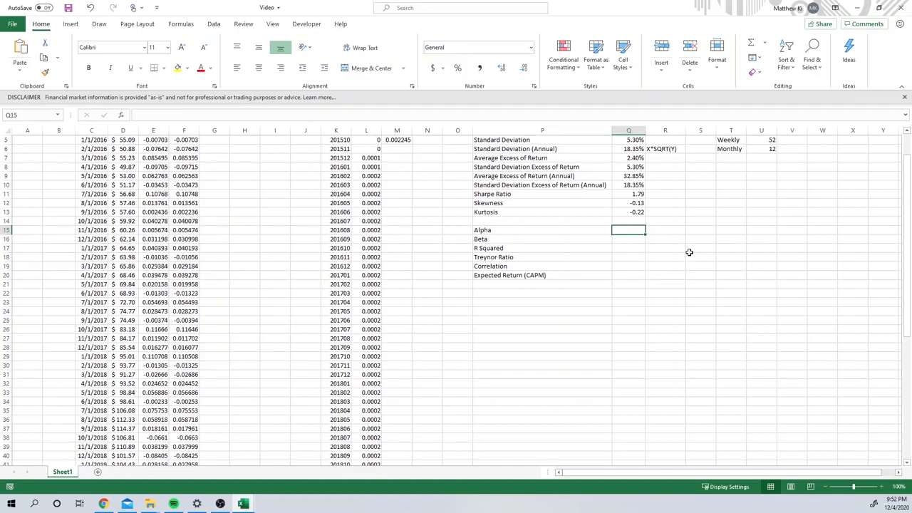
{"action": "left_click", "coordinate": [627, 212]}
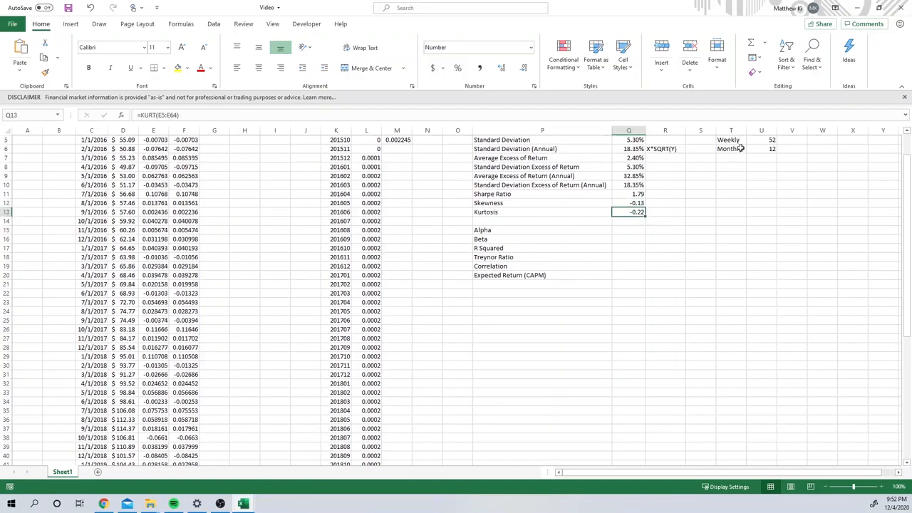
{"action": "left_click", "coordinate": [633, 203]}
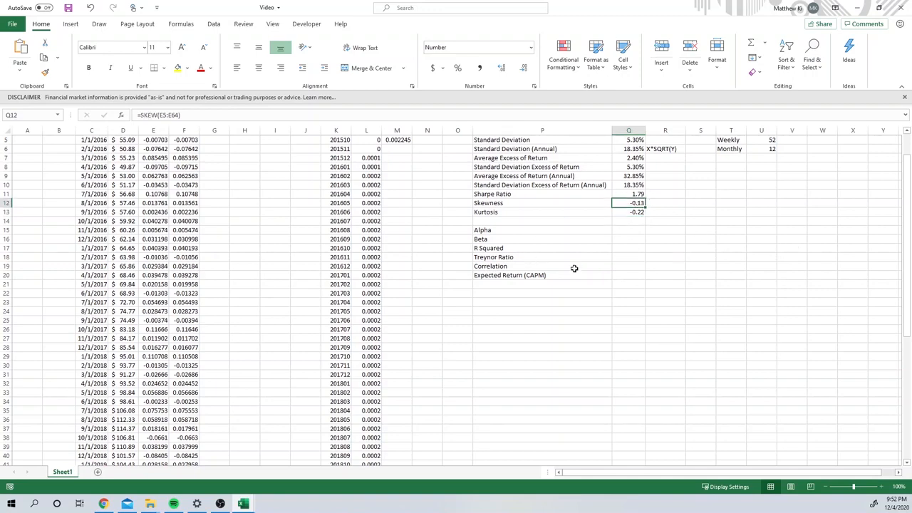
{"action": "left_click", "coordinate": [633, 238]}
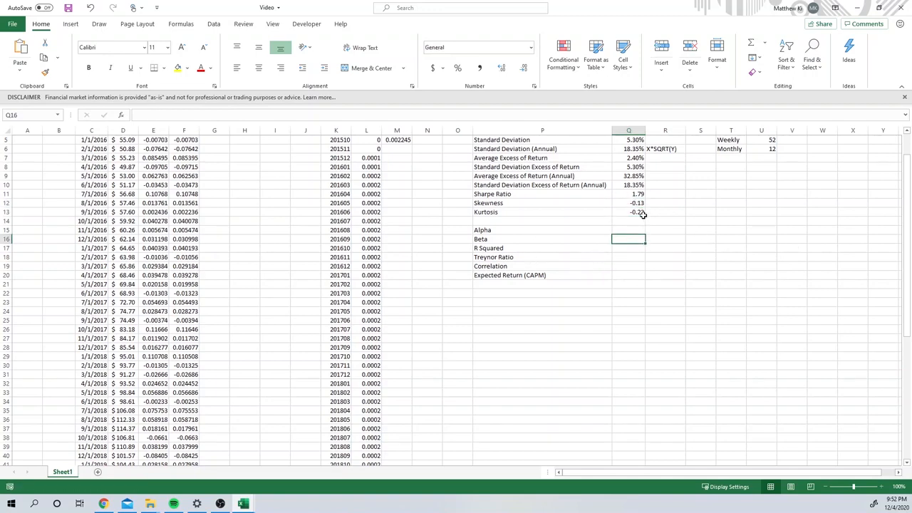
{"action": "left_click", "coordinate": [636, 204]}
{"action": "left_click", "coordinate": [618, 232]}
Step: Insert a blank column at G, between the Microsoft return data and the empty block beside it
{"action": "scroll", "coordinate": [623, 235], "scroll_direction": "up", "scroll_amount": 2}
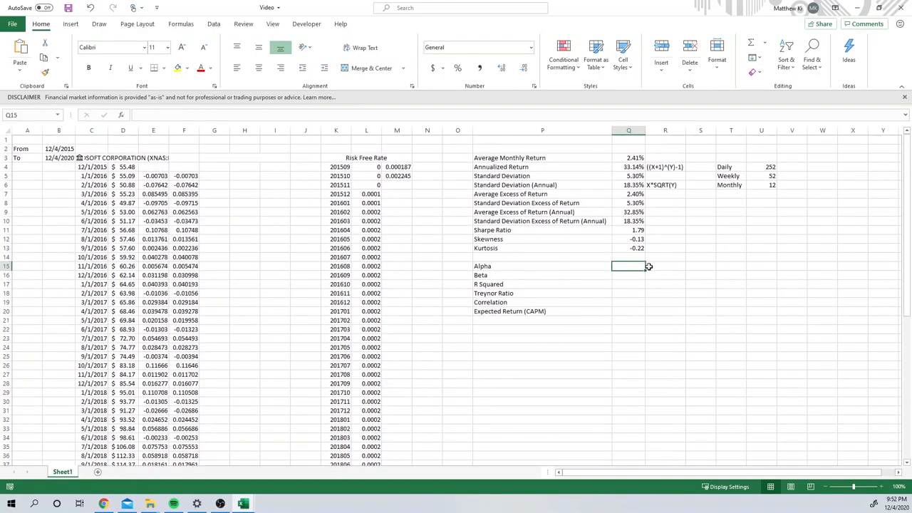
{"action": "right_click", "coordinate": [191, 131]}
{"action": "left_click", "coordinate": [215, 131]}
{"action": "right_click", "coordinate": [215, 130]}
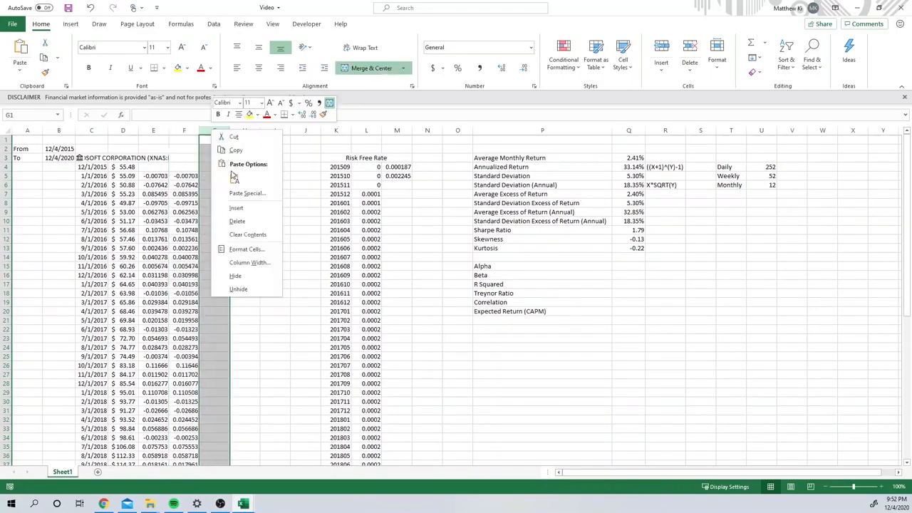
{"action": "left_click", "coordinate": [237, 208]}
Step: Enter the ticker voo in the merged heading cell H3:J3
{"action": "left_click", "coordinate": [251, 156]}
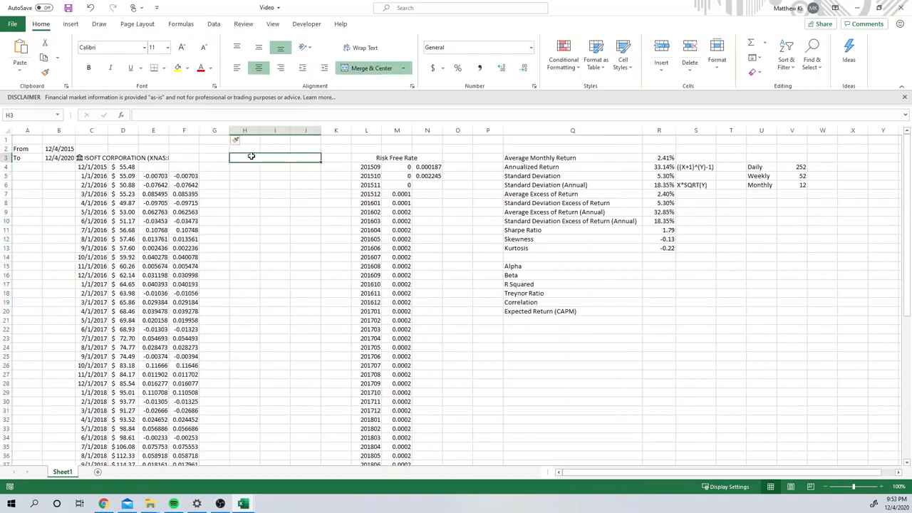
{"action": "double_click", "coordinate": [250, 156]}
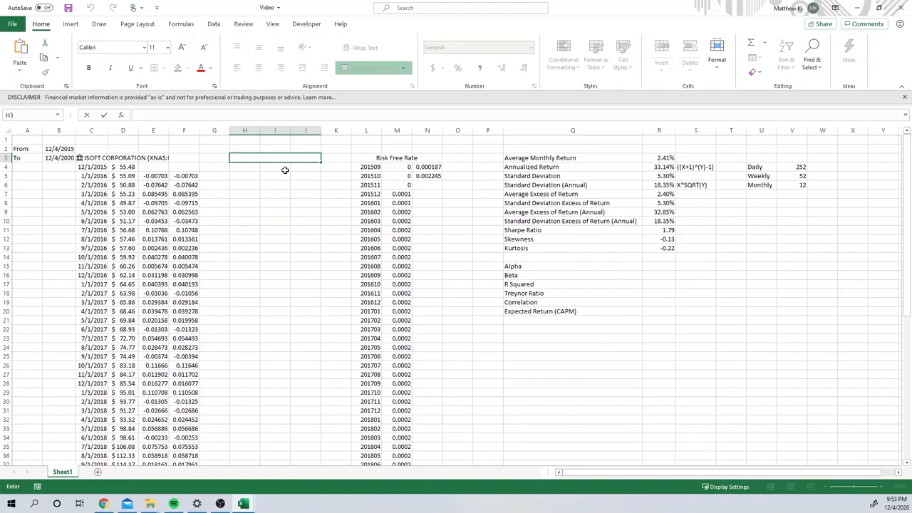
{"action": "type", "text": "voo"}
{"action": "key", "text": "Return"}
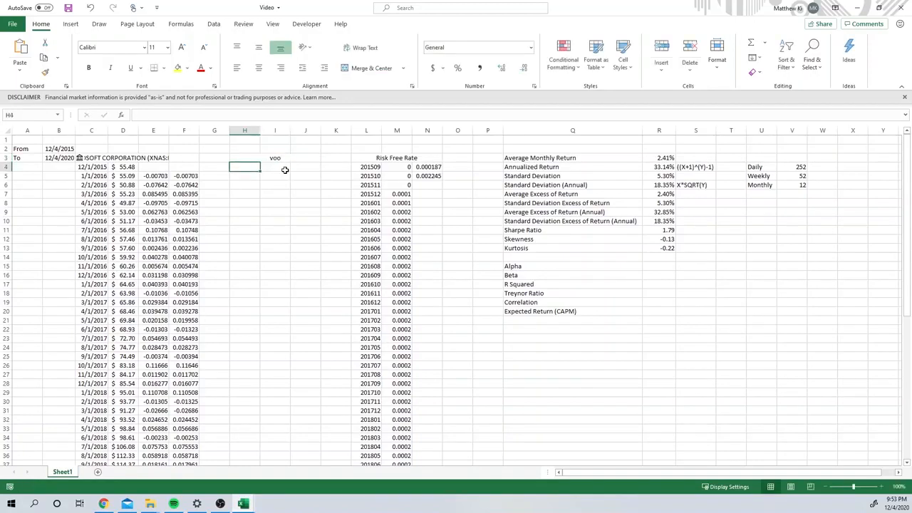
Step: Convert the voo heading in H3 to the Stocks data type, matched to Vanguard 500 Idx;ETF (NYSE Arca: VOO)
{"action": "left_click", "coordinate": [288, 158]}
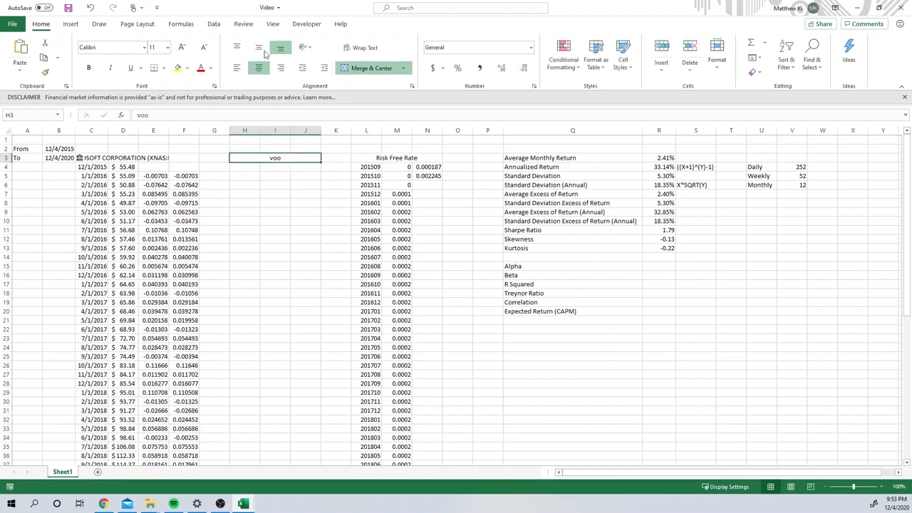
{"action": "left_click", "coordinate": [213, 24]}
{"action": "left_click", "coordinate": [337, 55]}
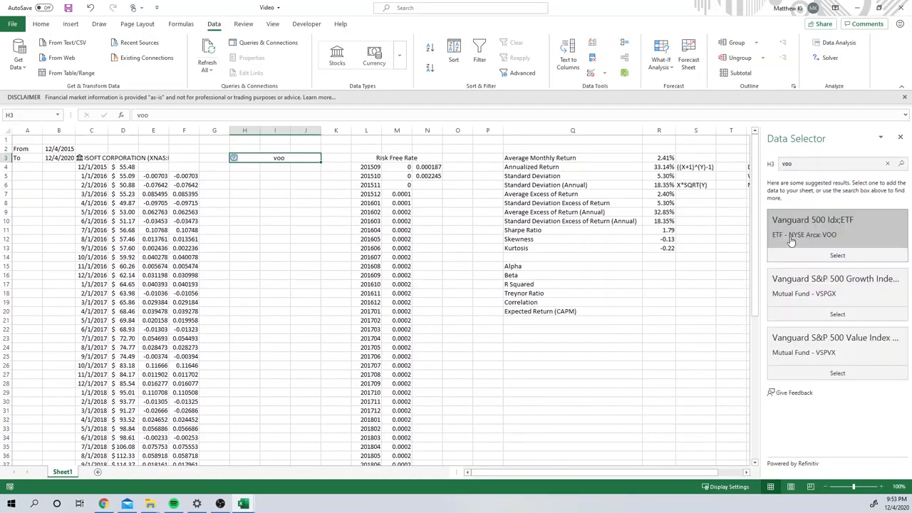
{"action": "left_click", "coordinate": [810, 259]}
Step: Retrieve VOO's monthly dates and closing prices in H4 with =STOCKHISTORY(H3,B2,B3,2,0,0,1) and fit column H's width to the dates
{"action": "left_click", "coordinate": [244, 166]}
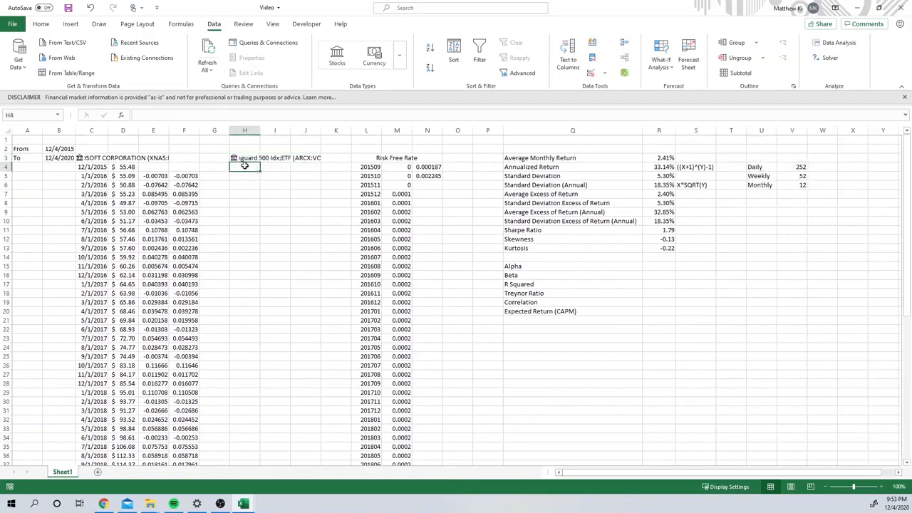
{"action": "type", "text": "="}
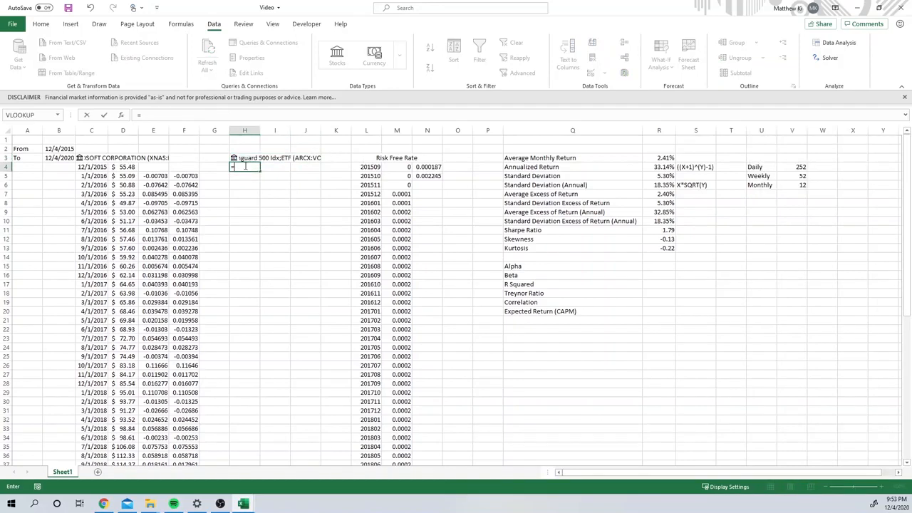
{"action": "type", "text": "st"}
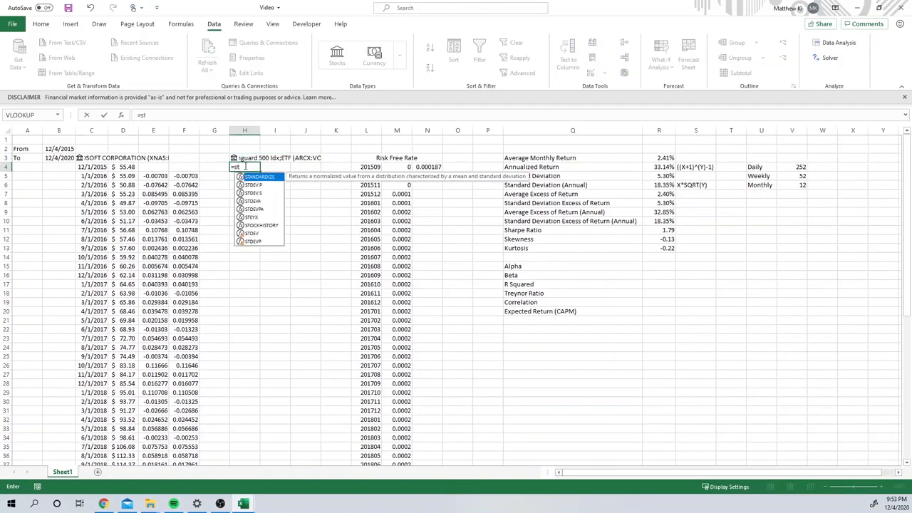
{"action": "type", "text": "oc"}
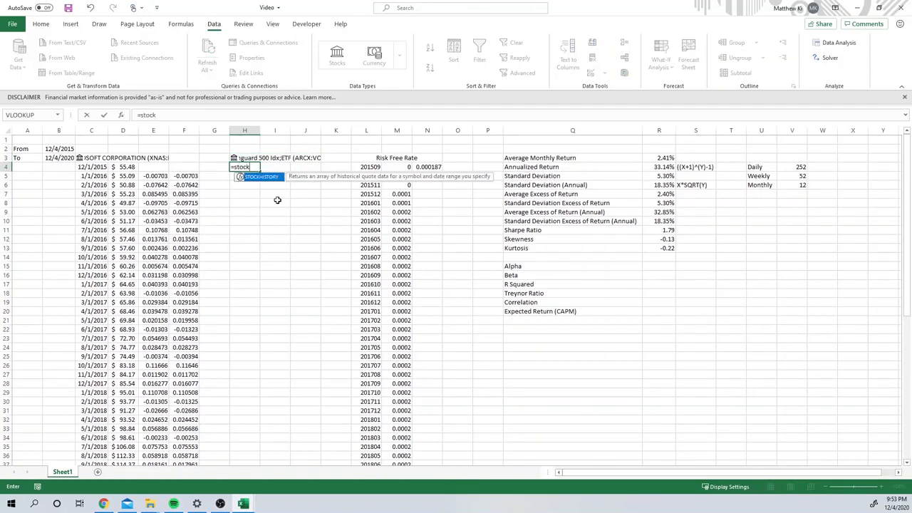
{"action": "type", "text": "k"}
{"action": "key", "text": "Tab"}
{"action": "key", "text": "Up"}
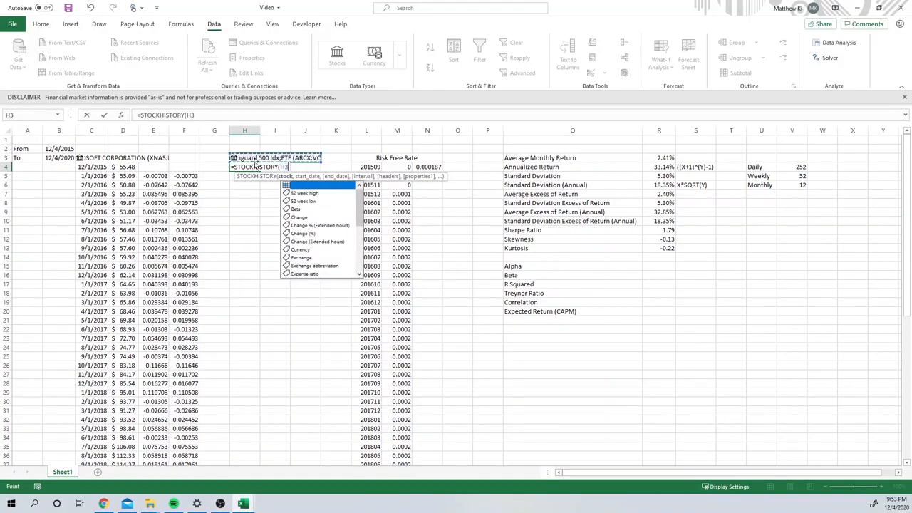
{"action": "type", "text": ","}
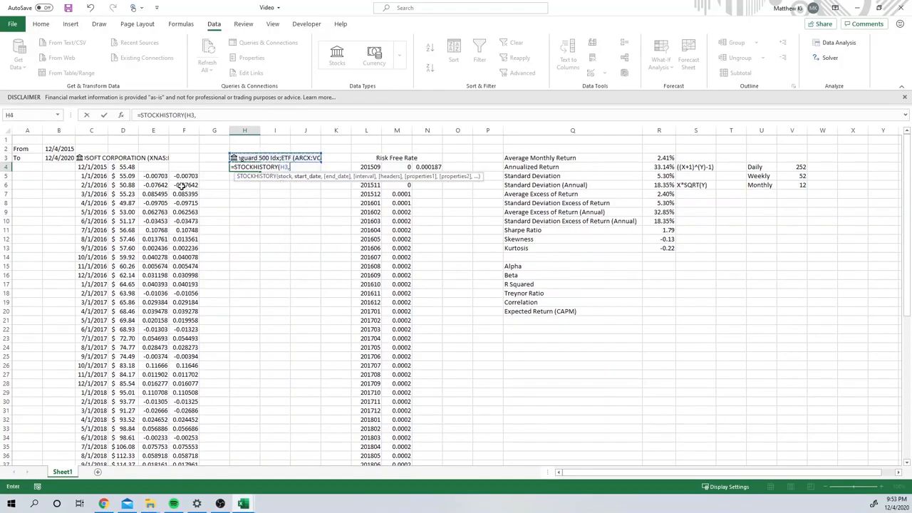
{"action": "left_click", "coordinate": [49, 149]}
{"action": "type", "text": ","}
{"action": "left_click", "coordinate": [50, 157]}
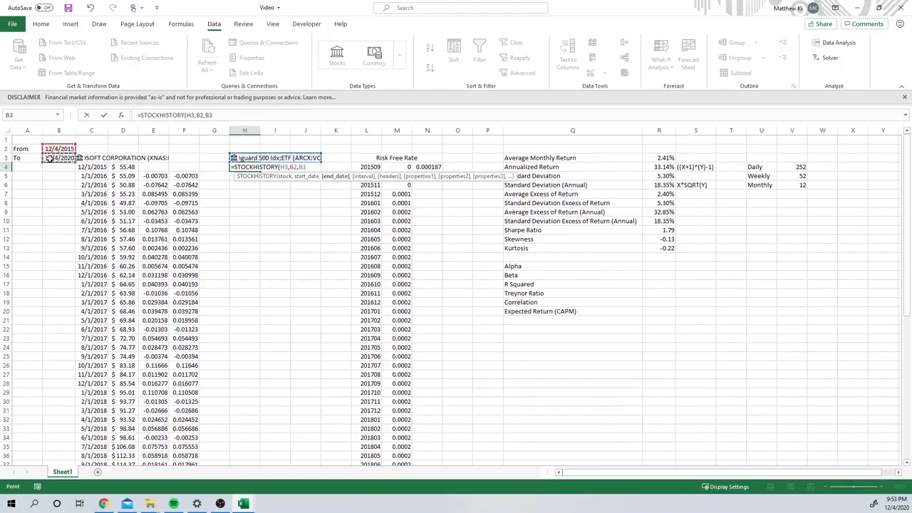
{"action": "type", "text": ","}
{"action": "double_click", "coordinate": [329, 201]}
{"action": "type", "text": ",2,"}
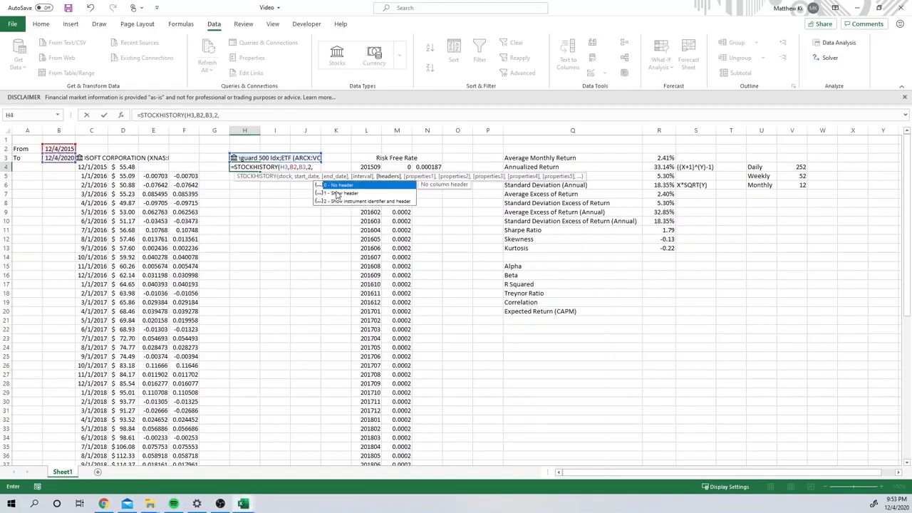
{"action": "double_click", "coordinate": [338, 184]}
{"action": "type", "text": ",0,"}
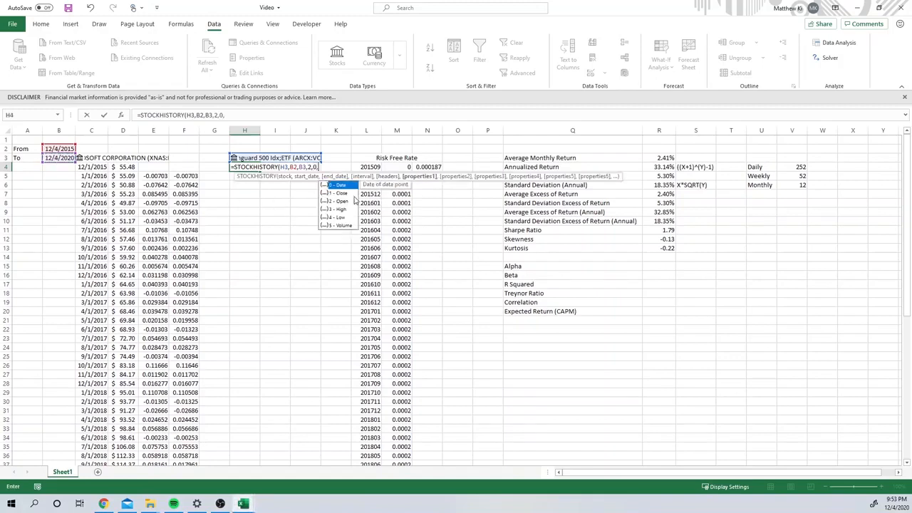
{"action": "double_click", "coordinate": [350, 188]}
{"action": "type", "text": ","}
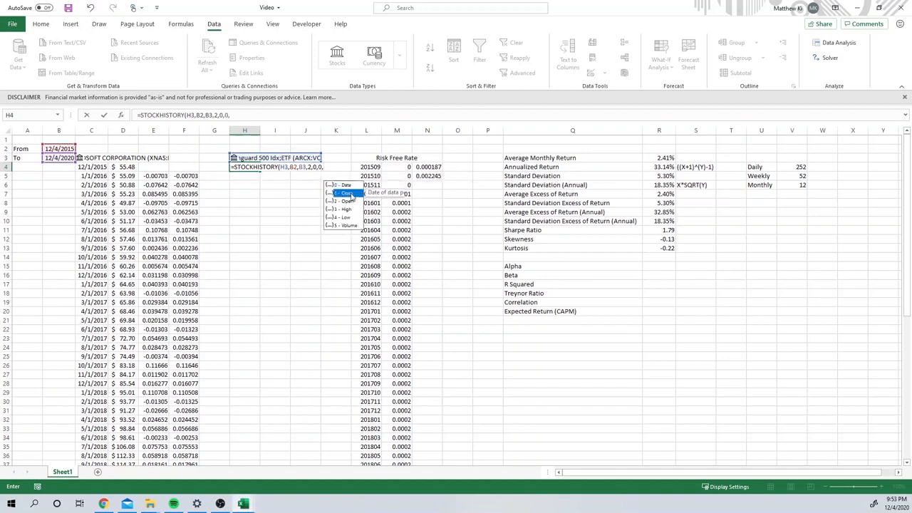
{"action": "double_click", "coordinate": [351, 193]}
{"action": "key", "text": "Return"}
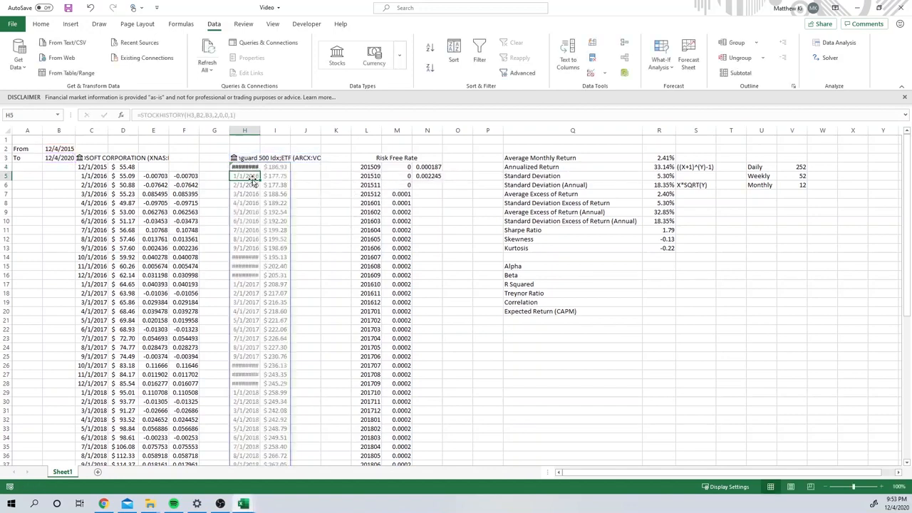
{"action": "double_click", "coordinate": [260, 130]}
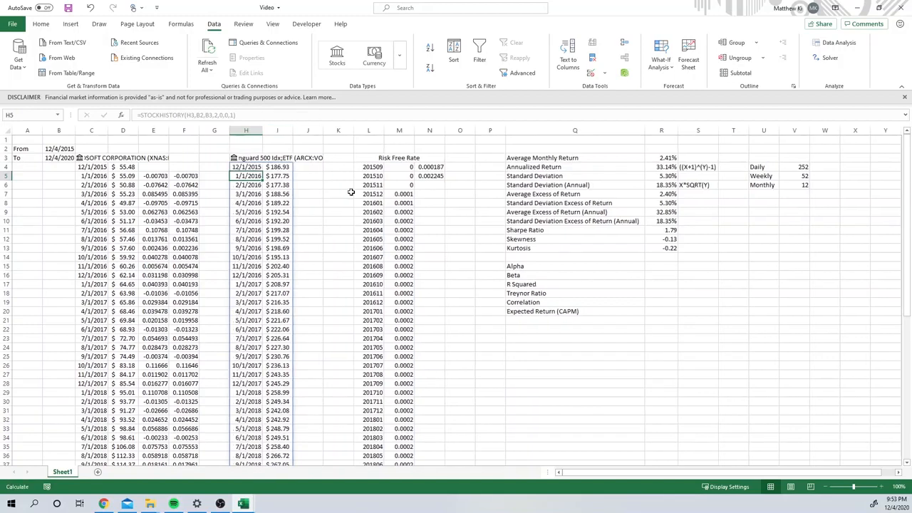
Step: Calculate VOO's monthly return in J5 with =I5/I4-1 and fill the formula down to the last price row
{"action": "left_click", "coordinate": [316, 175]}
{"action": "type", "text": "="}
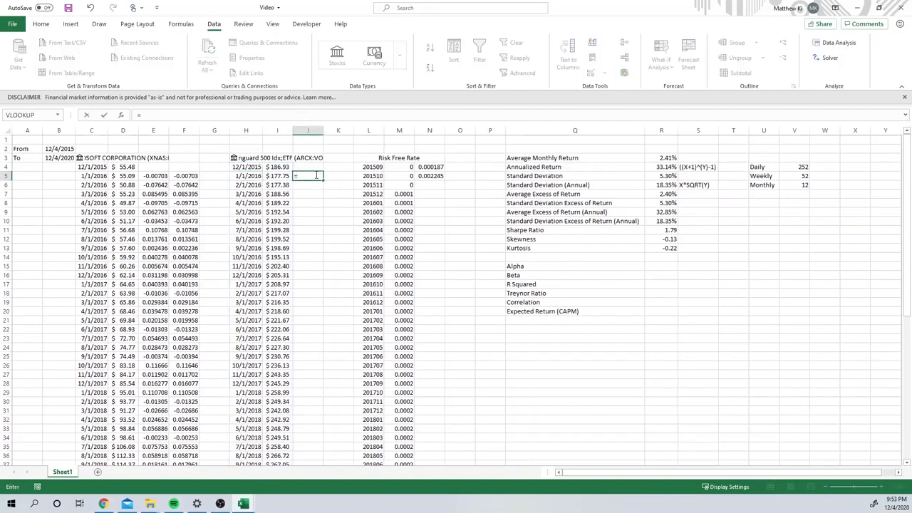
{"action": "left_click", "coordinate": [277, 175]}
{"action": "type", "text": "/"}
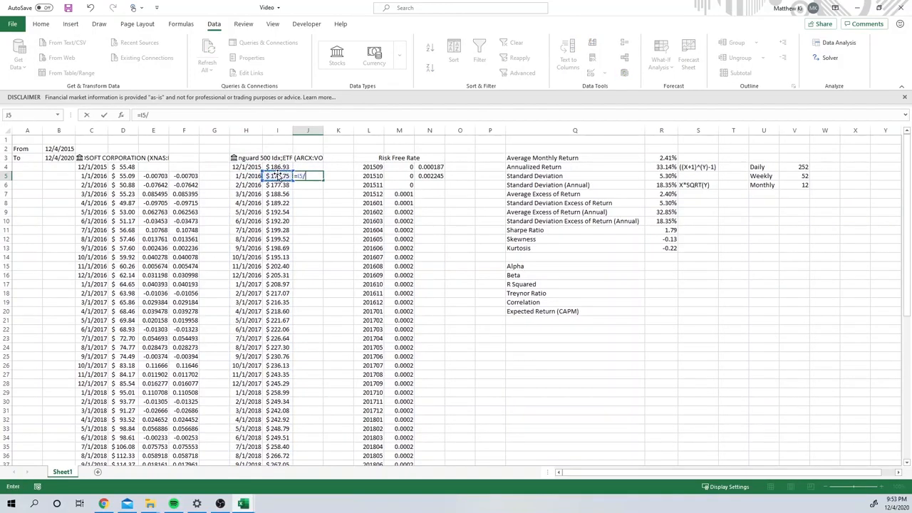
{"action": "left_click", "coordinate": [270, 167]}
{"action": "type", "text": "-1"}
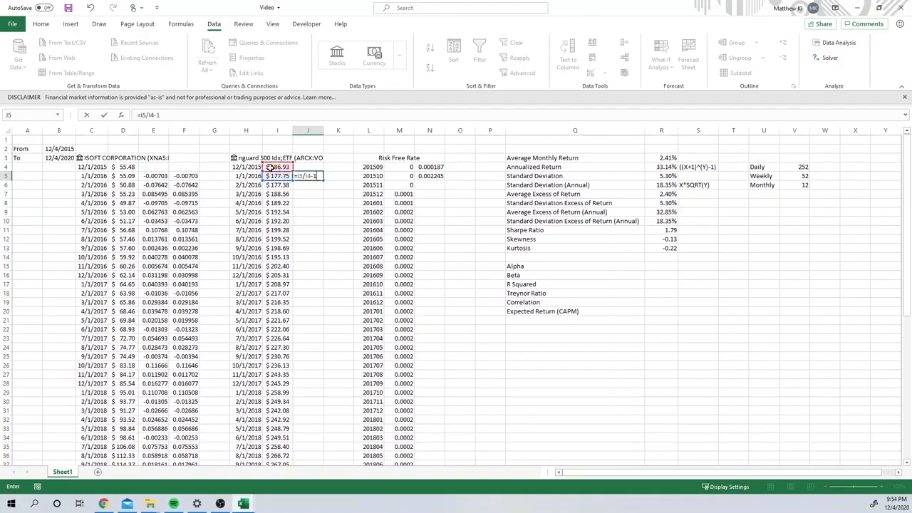
{"action": "key", "text": "Return"}
{"action": "left_click", "coordinate": [313, 177]}
{"action": "double_click", "coordinate": [323, 180]}
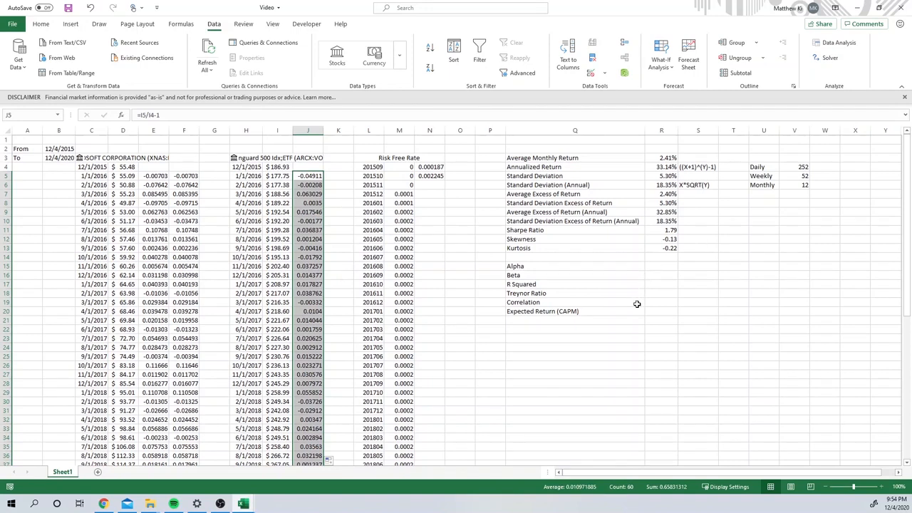
{"action": "left_click", "coordinate": [505, 258]}
{"action": "left_click", "coordinate": [466, 265]}
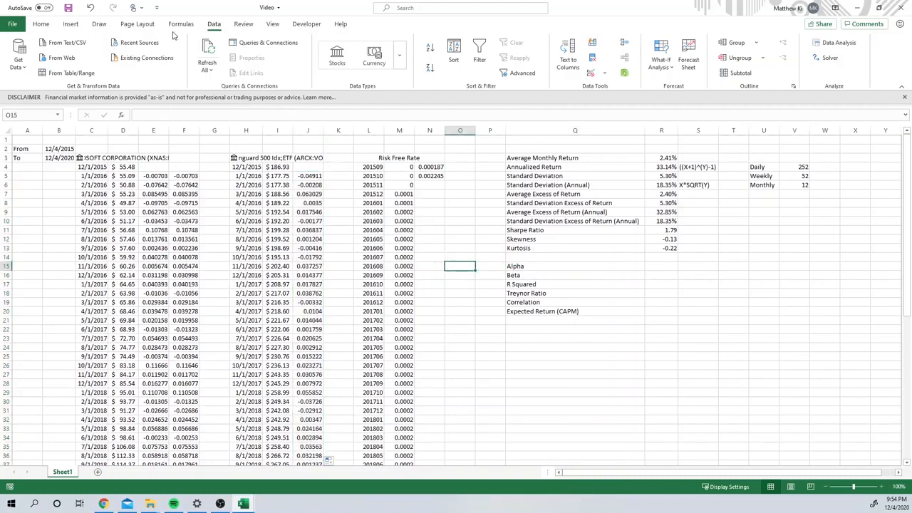
Step: Insert a scatter chart from the Microsoft returns E5:E64 and VOO returns J5:J64, and move it below the upper metric rows
{"action": "left_click", "coordinate": [180, 176]}
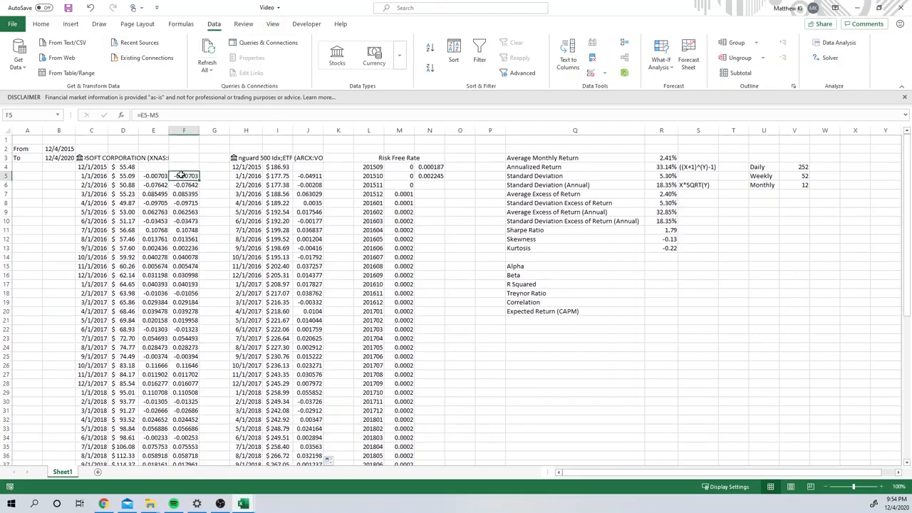
{"action": "left_click", "coordinate": [155, 176]}
{"action": "key", "text": "ctrl+shift+Down"}
{"action": "scroll", "coordinate": [480, 243], "scroll_direction": "up", "scroll_amount": 12}
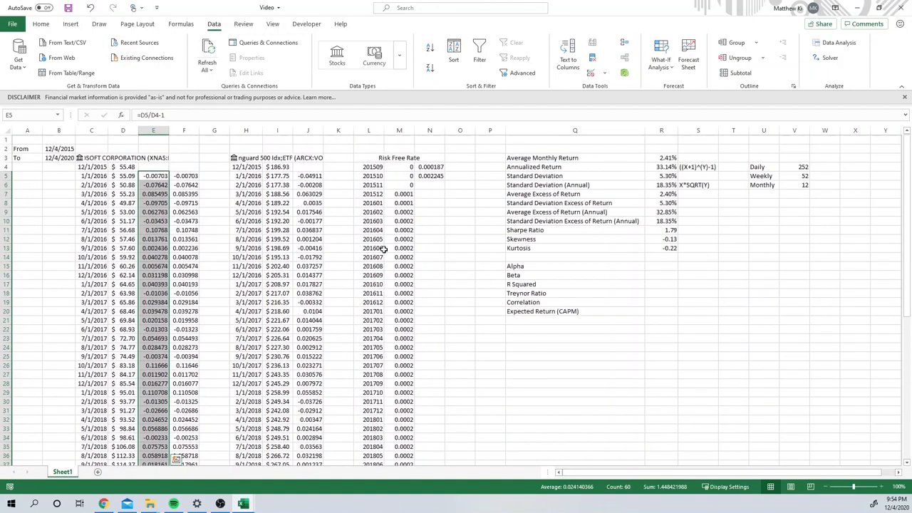
{"action": "left_click", "coordinate": [309, 176], "text": "ctrl"}
{"action": "key", "text": "ctrl+shift+Down"}
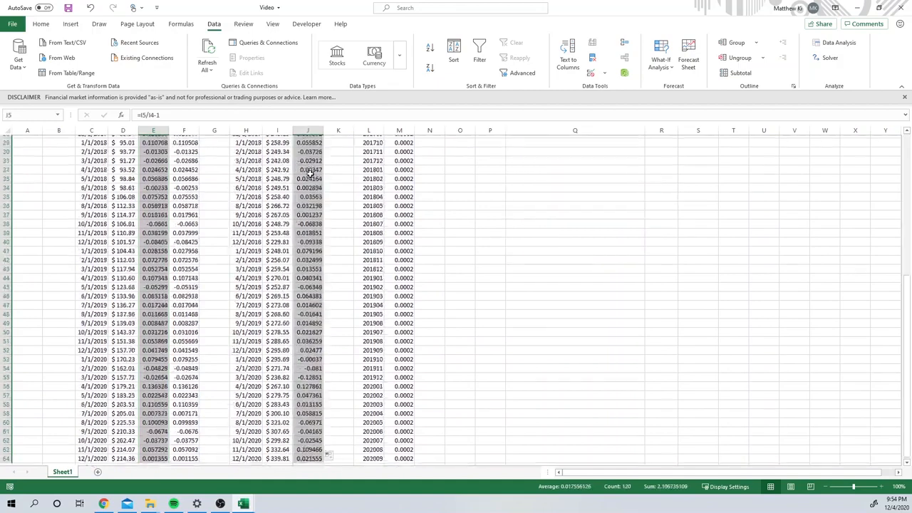
{"action": "scroll", "coordinate": [355, 225], "scroll_direction": "up", "scroll_amount": 12}
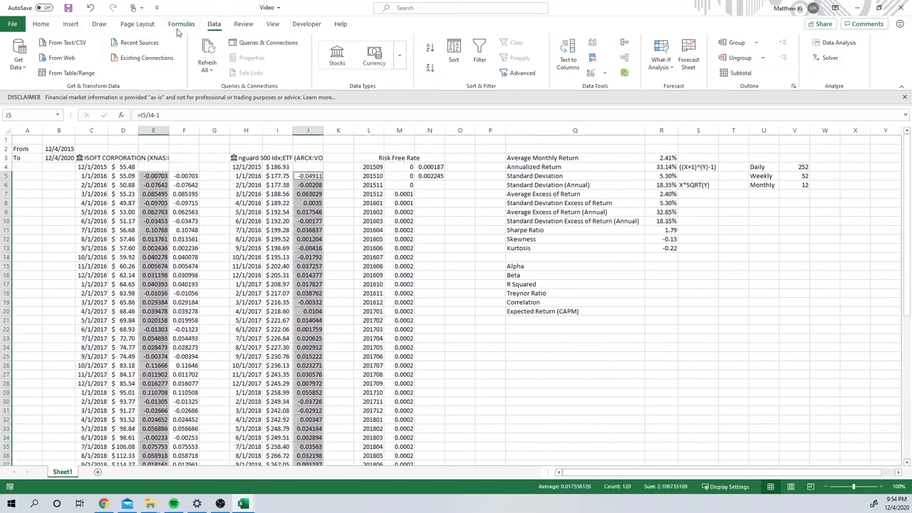
{"action": "left_click", "coordinate": [71, 24]}
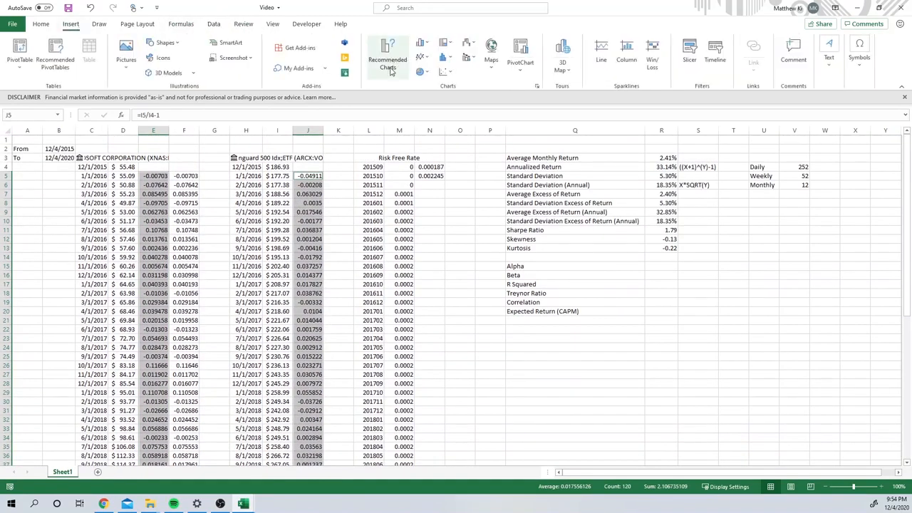
{"action": "left_click", "coordinate": [443, 71]}
{"action": "left_click", "coordinate": [467, 131]}
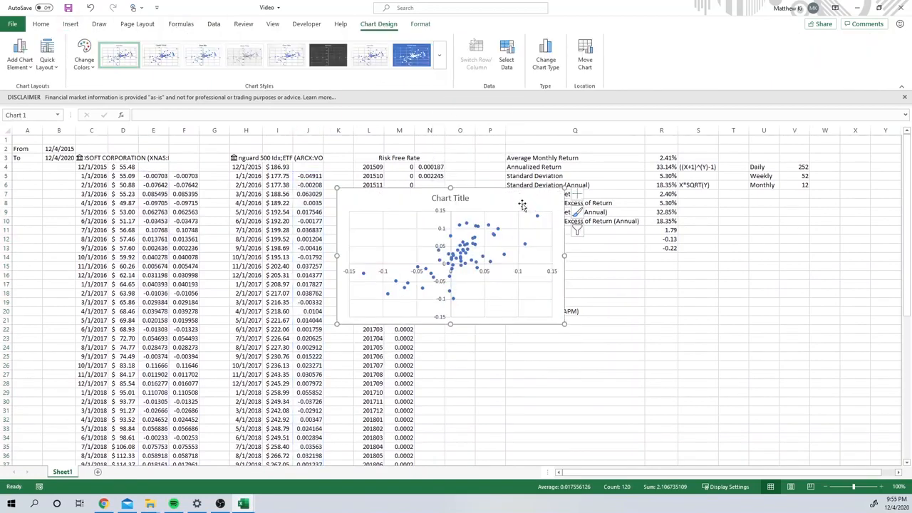
{"action": "left_click_drag", "start_coordinate": [607, 258], "coordinate": [677, 354]}
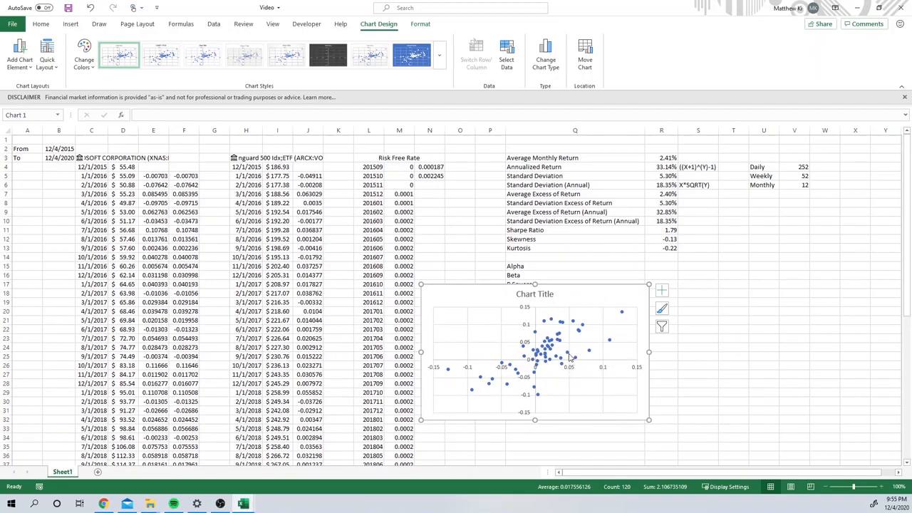
Step: Add a linear trendline to the scatter chart and display its equation and R-squared value on the chart
{"action": "mouse_move", "coordinate": [568, 360]}
{"action": "mouse_move", "coordinate": [574, 342]}
{"action": "mouse_move", "coordinate": [575, 325]}
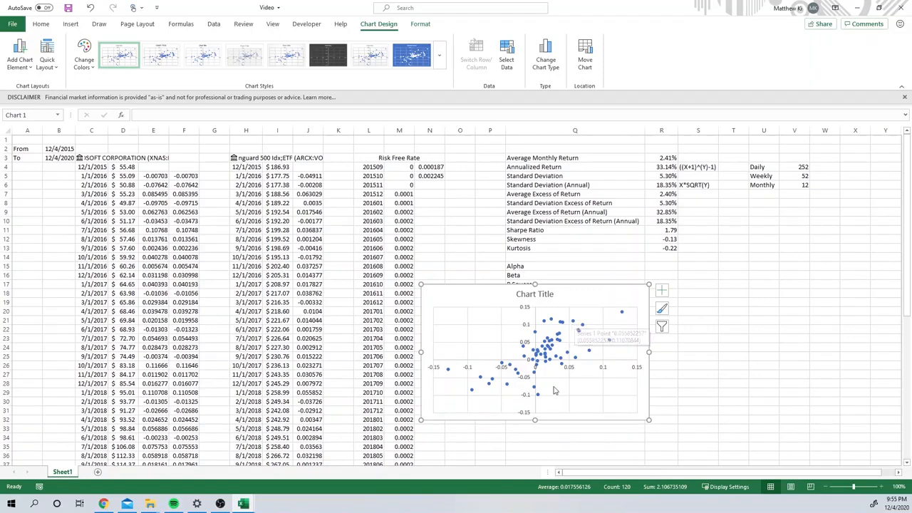
{"action": "mouse_move", "coordinate": [534, 301]}
{"action": "left_mouse_down"}
{"action": "mouse_move", "coordinate": [521, 245]}
{"action": "mouse_move", "coordinate": [444, 231]}
{"action": "mouse_move", "coordinate": [535, 348]}
{"action": "mouse_move", "coordinate": [612, 317]}
{"action": "mouse_move", "coordinate": [605, 313]}
{"action": "left_mouse_up"}
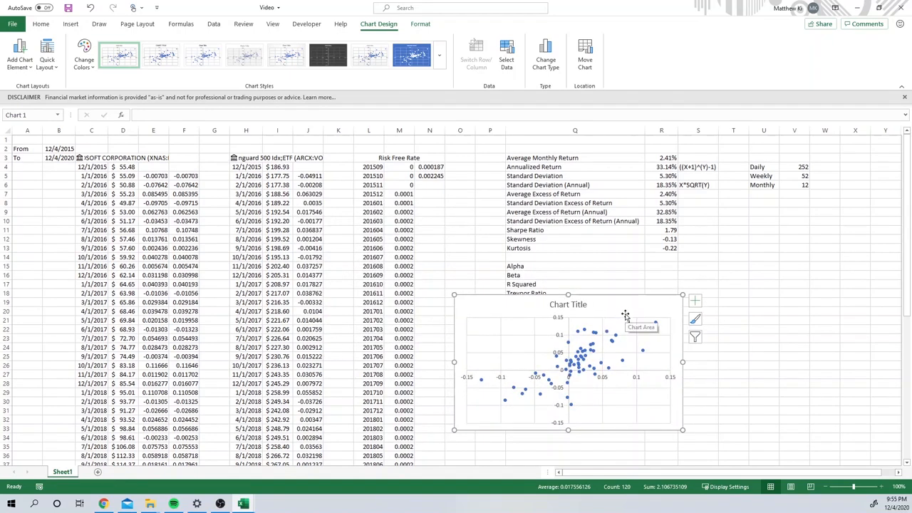
{"action": "left_click", "coordinate": [694, 301]}
{"action": "left_click", "coordinate": [718, 401]}
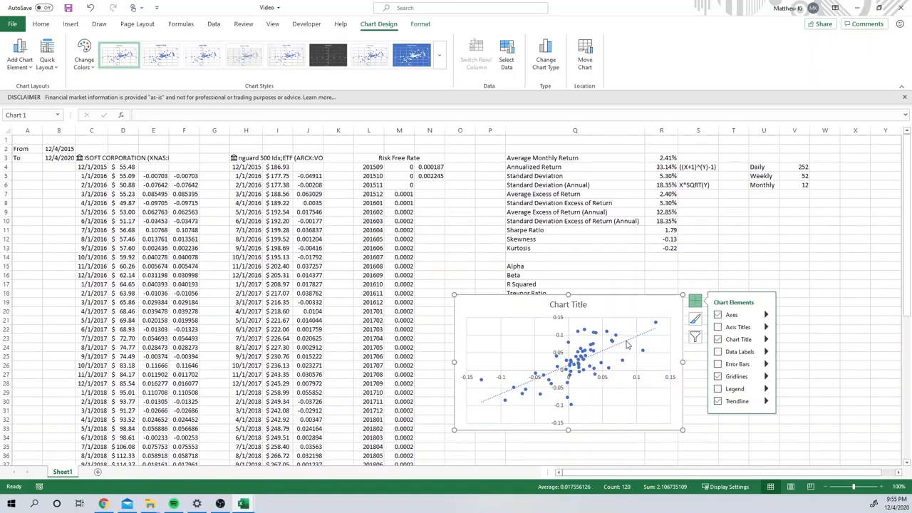
{"action": "left_click", "coordinate": [765, 403]}
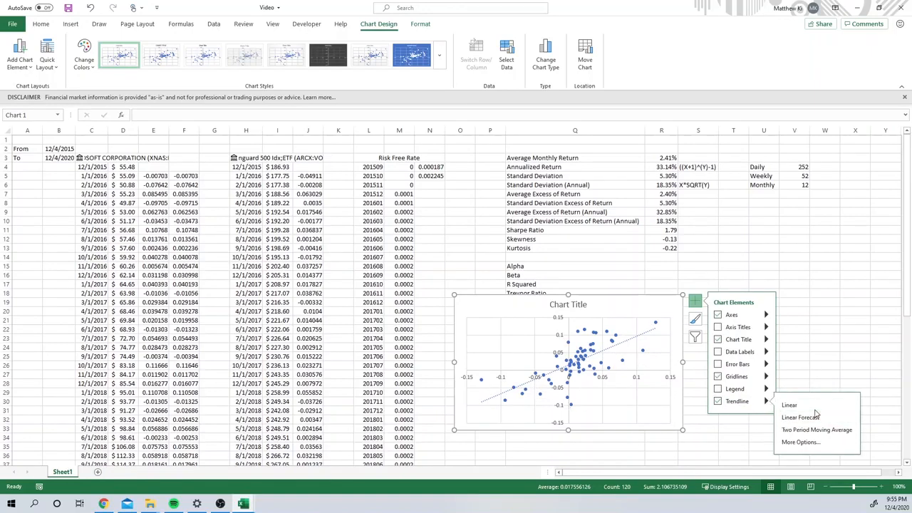
{"action": "left_click", "coordinate": [812, 442]}
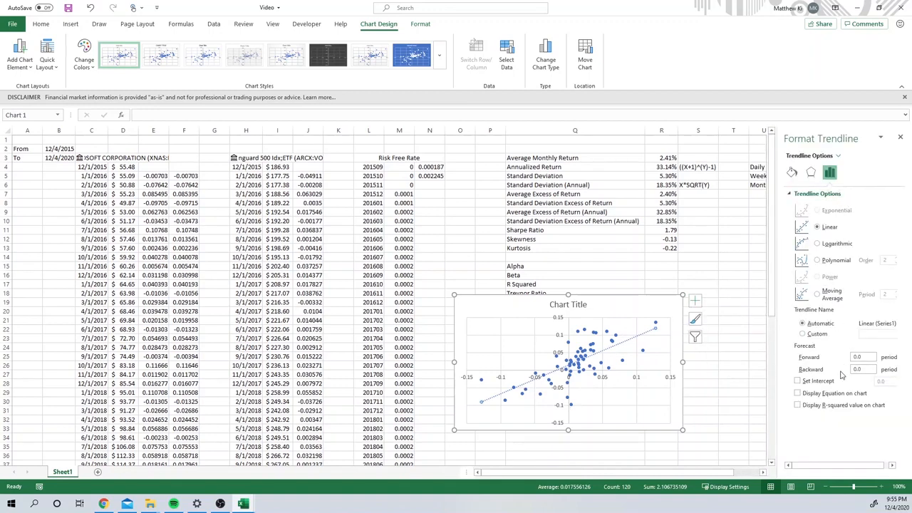
{"action": "left_click", "coordinate": [798, 394]}
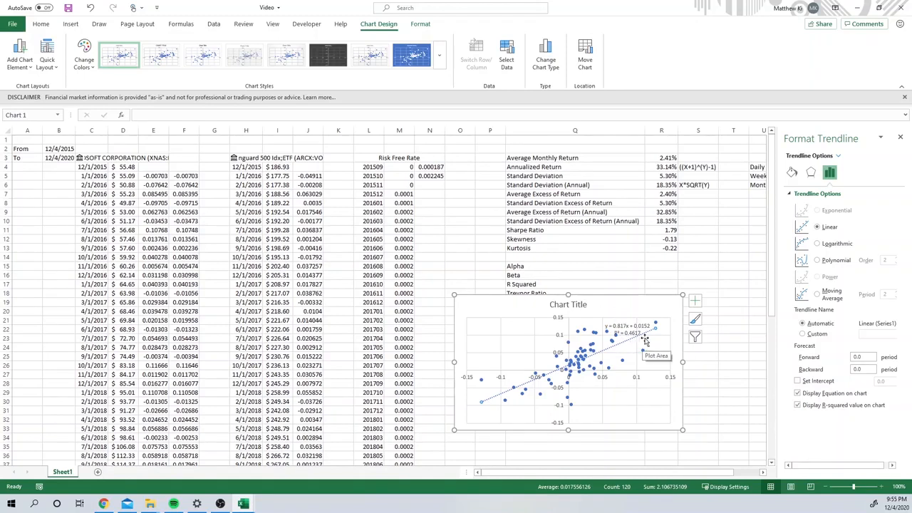
Step: Close the formatting pane and move the chart off the metric labels to about rows 17 to 32 of columns R to X
{"action": "mouse_move", "coordinate": [655, 308]}
{"action": "left_mouse_down"}
{"action": "mouse_move", "coordinate": [640, 281]}
{"action": "mouse_move", "coordinate": [657, 310]}
{"action": "left_mouse_up"}
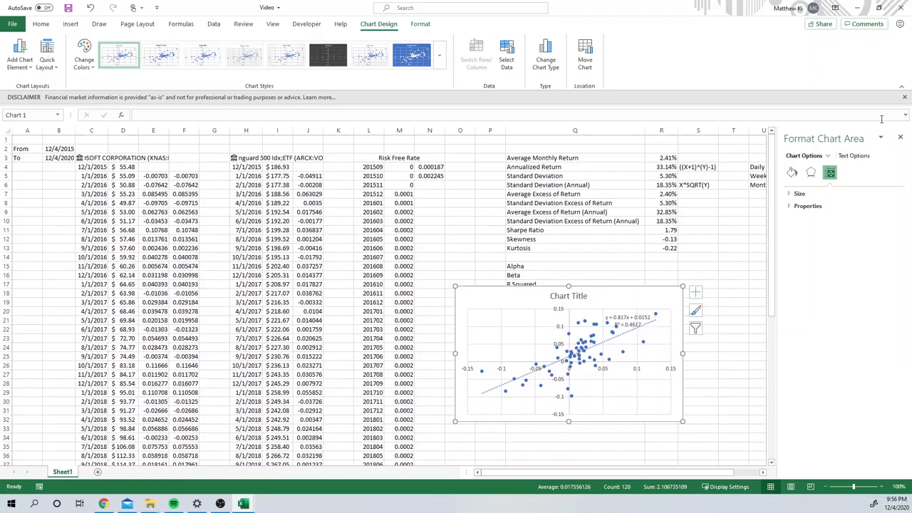
{"action": "left_click", "coordinate": [899, 136]}
{"action": "left_click", "coordinate": [698, 248]}
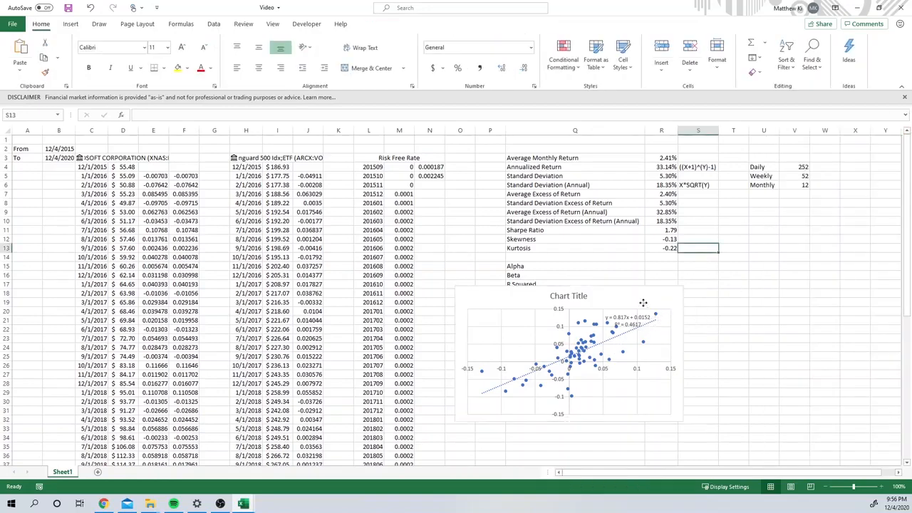
{"action": "left_click_drag", "start_coordinate": [642, 303], "coordinate": [823, 302]}
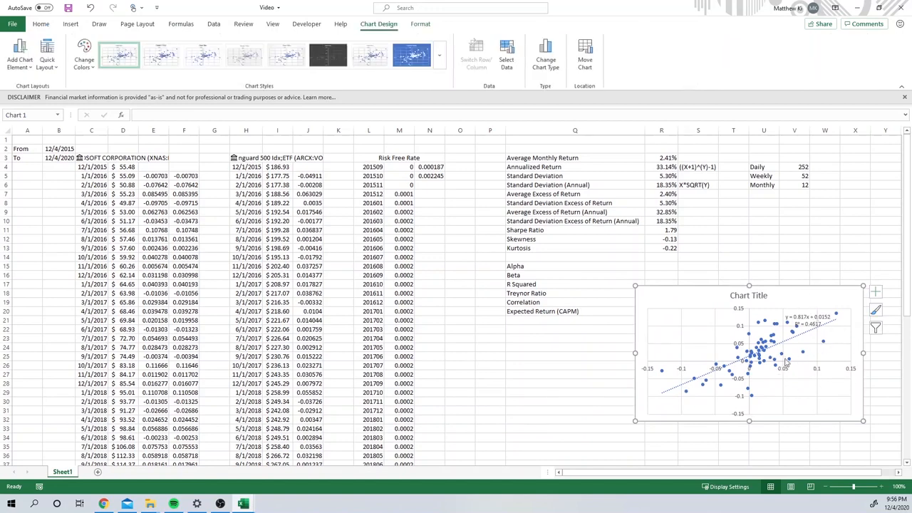
Step: Move the scatter chart down and slightly left so it starts at about row 24, across columns Q to W
{"action": "left_click", "coordinate": [824, 265]}
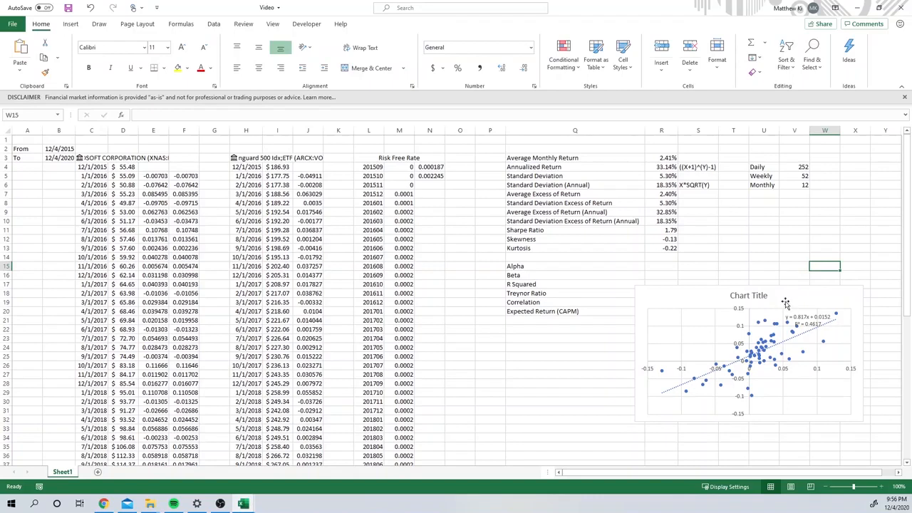
{"action": "left_click", "coordinate": [662, 266]}
{"action": "left_click_drag", "start_coordinate": [681, 327], "coordinate": [655, 385]}
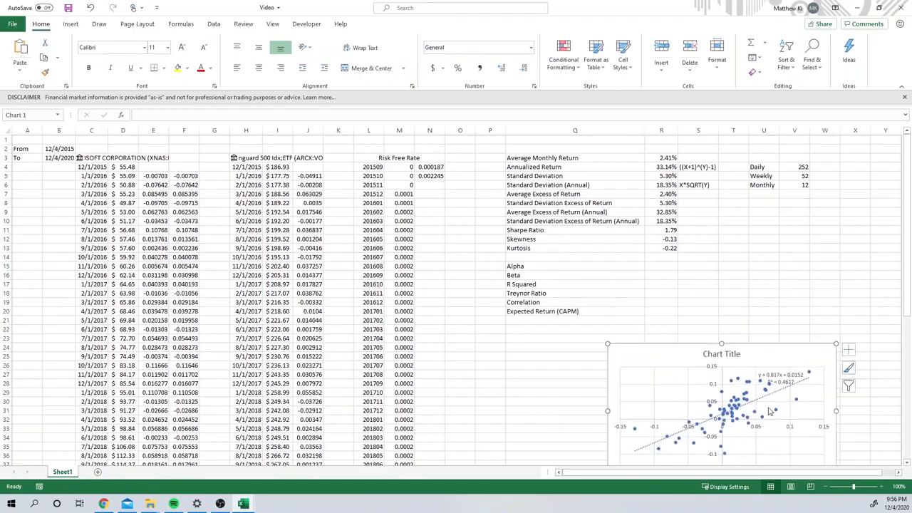
Step: Calculate Alpha in R15 with INTERCEPT, using Microsoft returns E5:E64 as known y's and VOO returns J5:J64 as known x's
{"action": "left_click", "coordinate": [662, 266]}
{"action": "type", "text": "="}
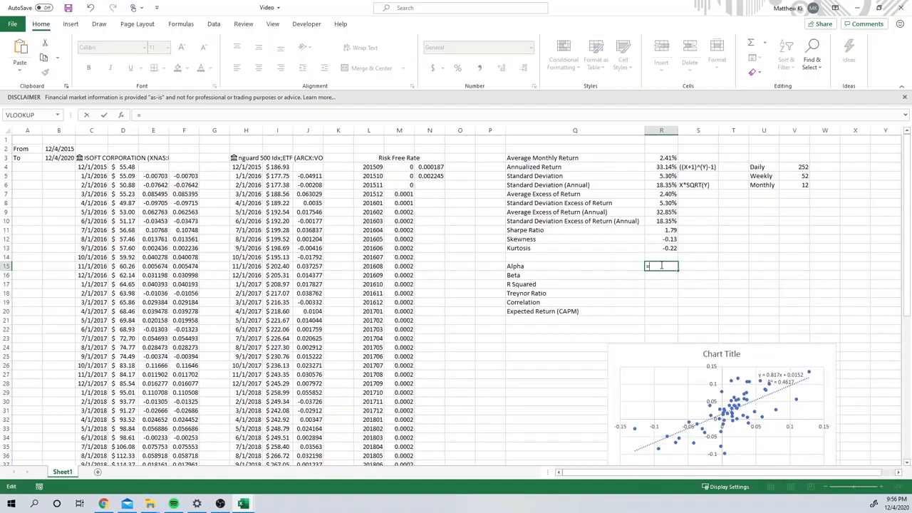
{"action": "type", "text": "in"}
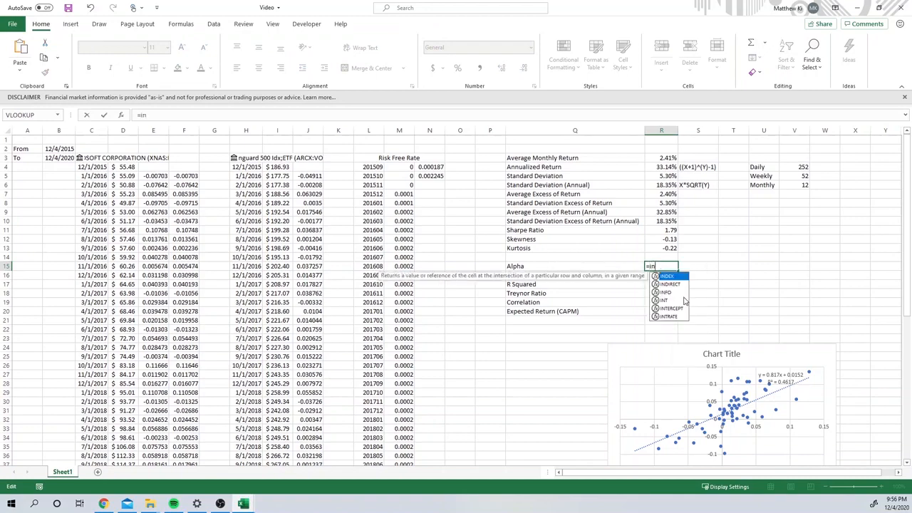
{"action": "double_click", "coordinate": [679, 308]}
{"action": "left_click", "coordinate": [153, 175]}
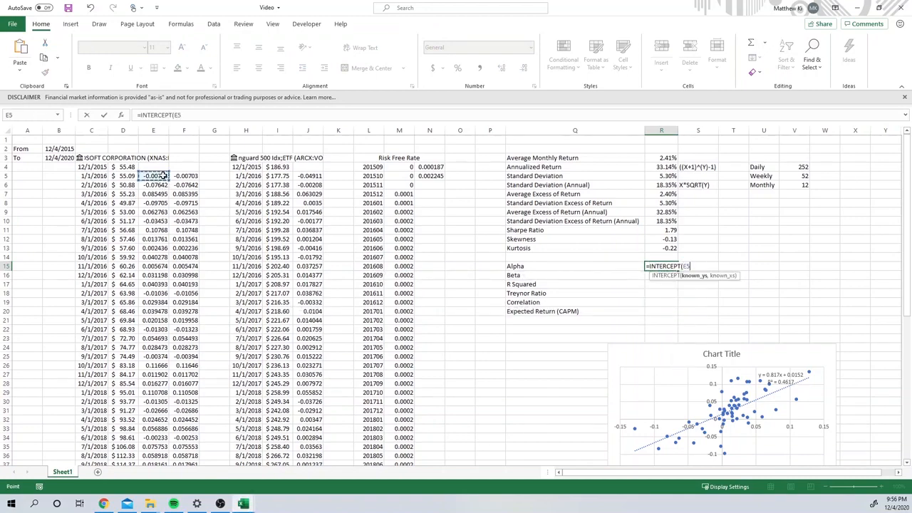
{"action": "key", "text": "ctrl+shift+Down"}
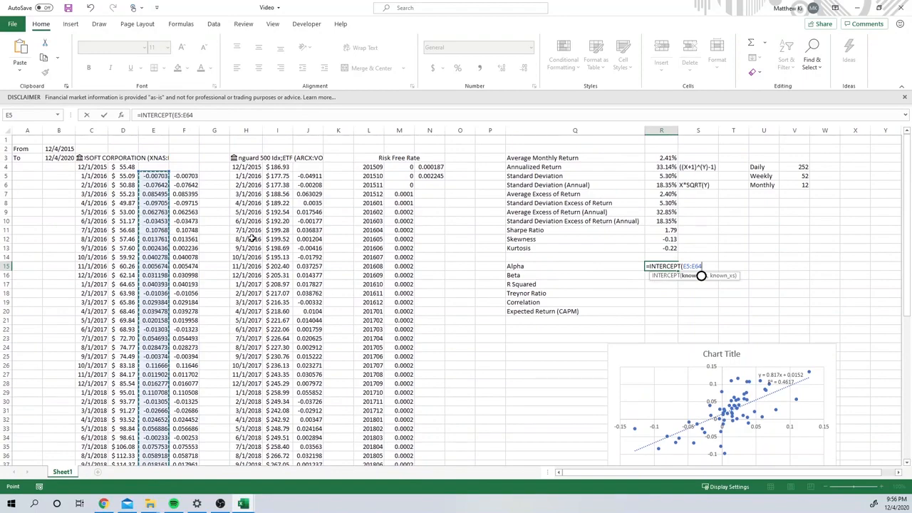
{"action": "type", "text": ","}
{"action": "left_click", "coordinate": [306, 175]}
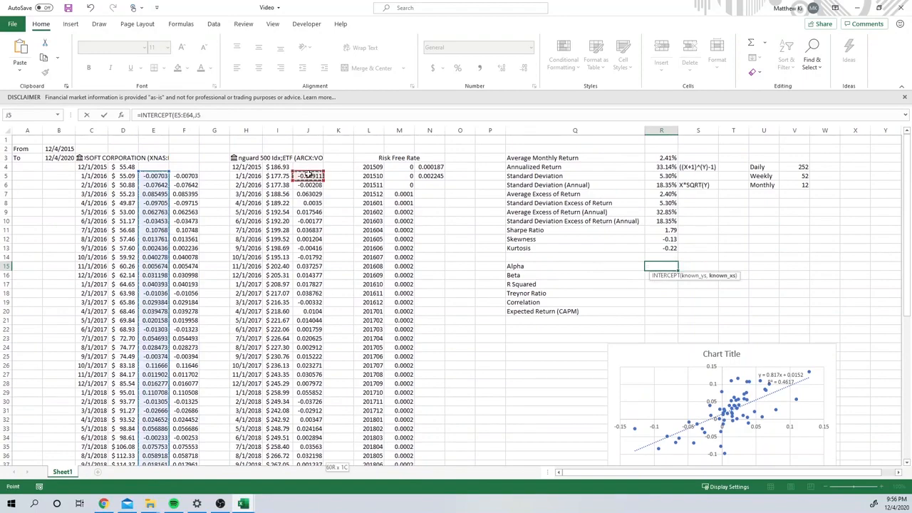
{"action": "key", "text": "ctrl+shift+Down"}
{"action": "key", "text": "Return"}
Step: Calculate Beta in R16 with SLOPE, using E5:E64 as known y's and J5:J64 as known x's
{"action": "scroll", "coordinate": [449, 299], "scroll_direction": "up", "scroll_amount": 3}
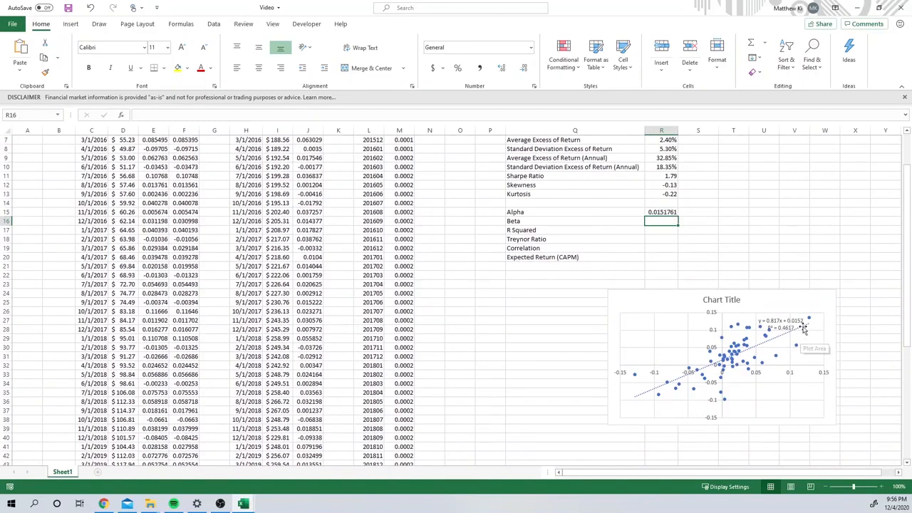
{"action": "type", "text": "=slop"}
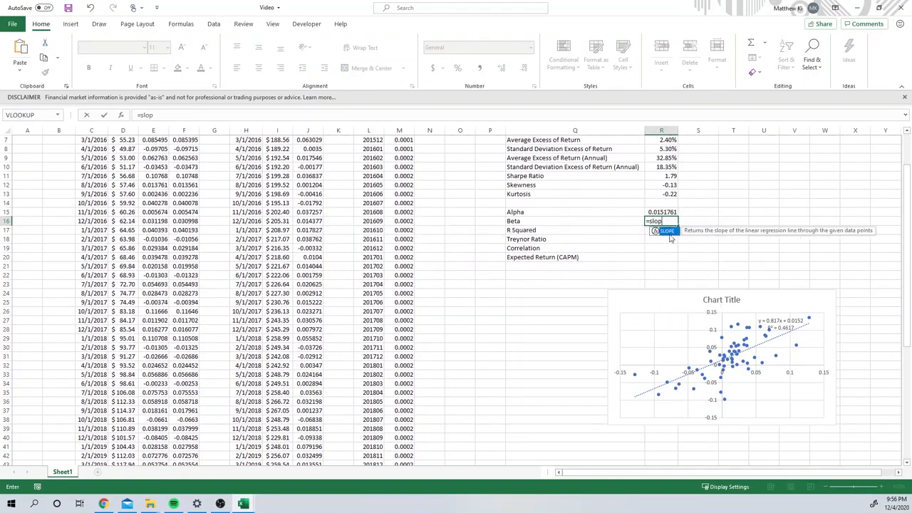
{"action": "double_click", "coordinate": [668, 232]}
{"action": "scroll", "coordinate": [670, 271], "scroll_direction": "up", "scroll_amount": 2}
{"action": "left_click", "coordinate": [154, 175]}
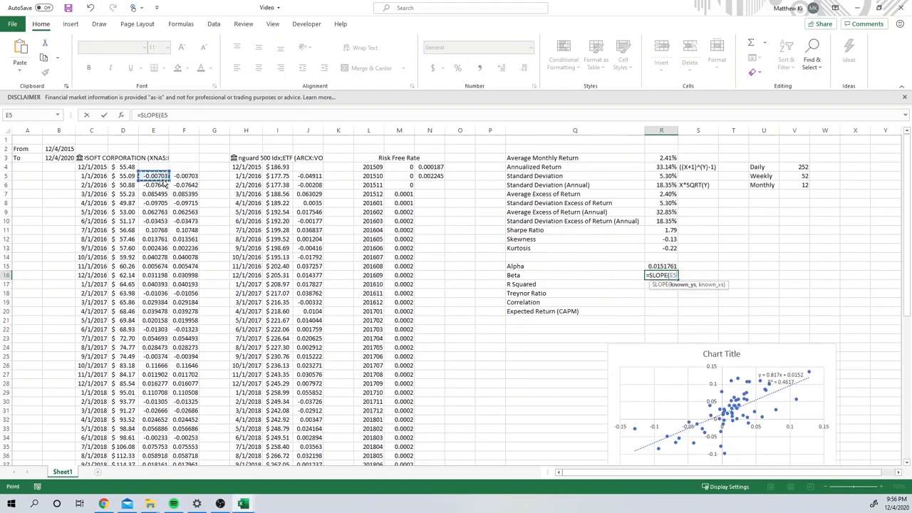
{"action": "key", "text": "ctrl+shift+Down"}
{"action": "scroll", "coordinate": [382, 205], "scroll_direction": "up", "scroll_amount": 5}
{"action": "scroll", "coordinate": [381, 206], "scroll_direction": "up", "scroll_amount": 2}
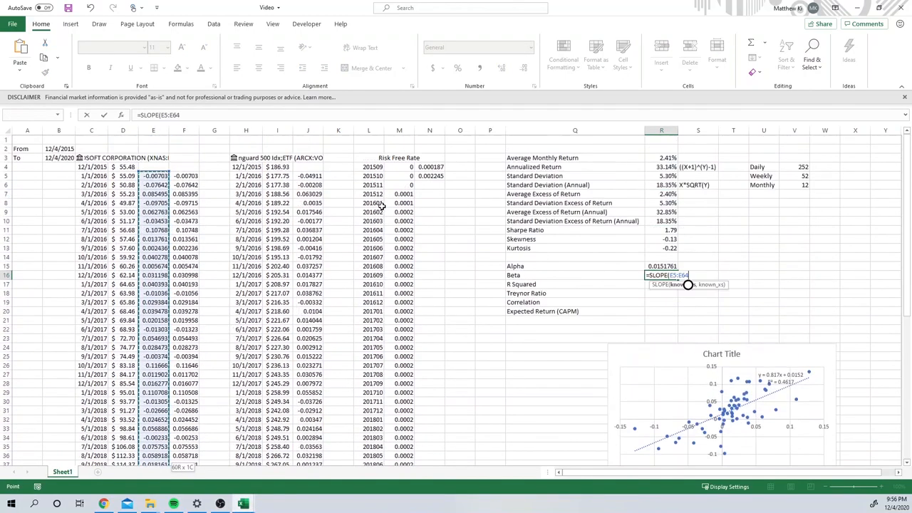
{"action": "type", "text": ","}
{"action": "left_click", "coordinate": [300, 178]}
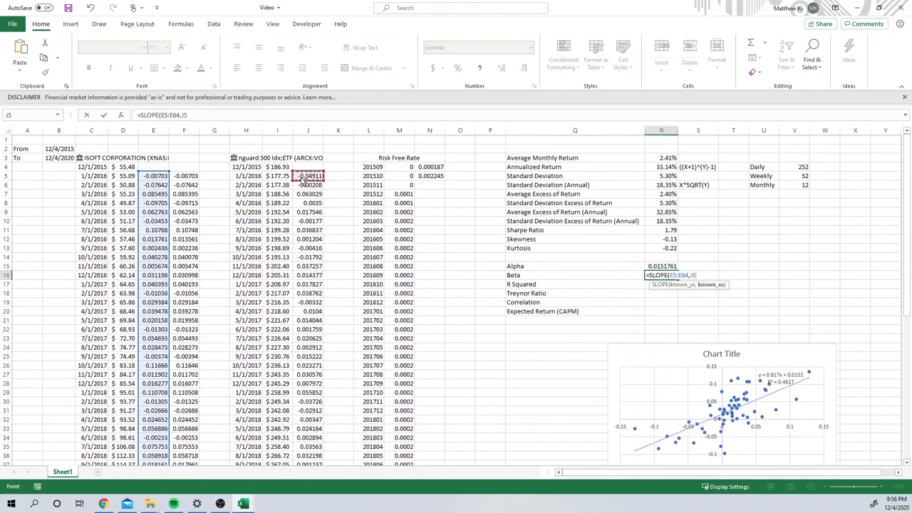
{"action": "key", "text": "ctrl+shift+Down"}
{"action": "key", "text": "Return"}
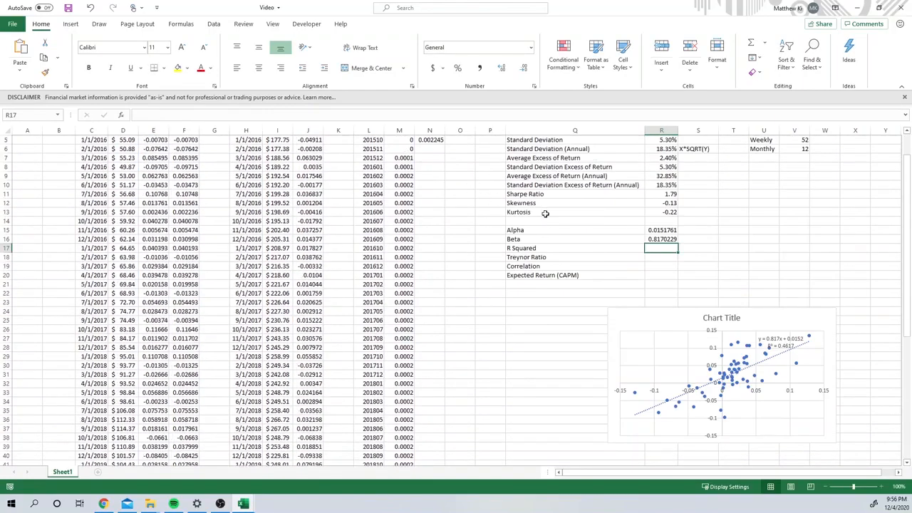
Step: Compare the Beta field on the Microsoft stock data card in C3 with the calculated beta in R16
{"action": "left_click", "coordinate": [661, 239]}
{"action": "scroll", "coordinate": [656, 246], "scroll_direction": "up", "scroll_amount": 2}
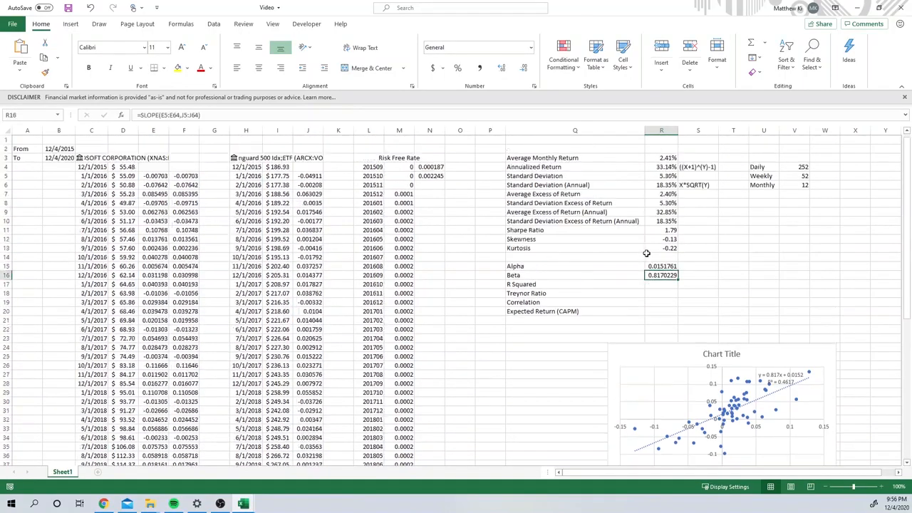
{"action": "left_click", "coordinate": [80, 158]}
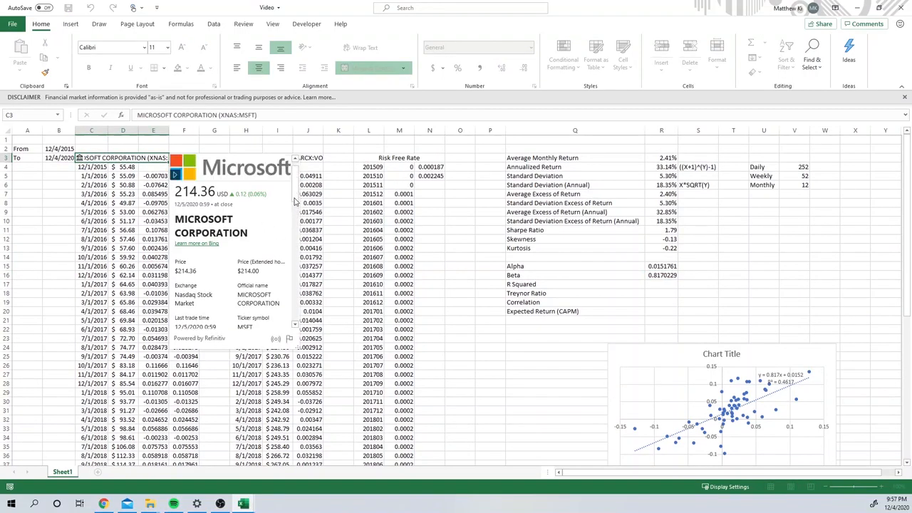
{"action": "scroll", "coordinate": [295, 214], "scroll_direction": "down", "scroll_amount": 3}
{"action": "scroll", "coordinate": [288, 235], "scroll_direction": "down", "scroll_amount": 3}
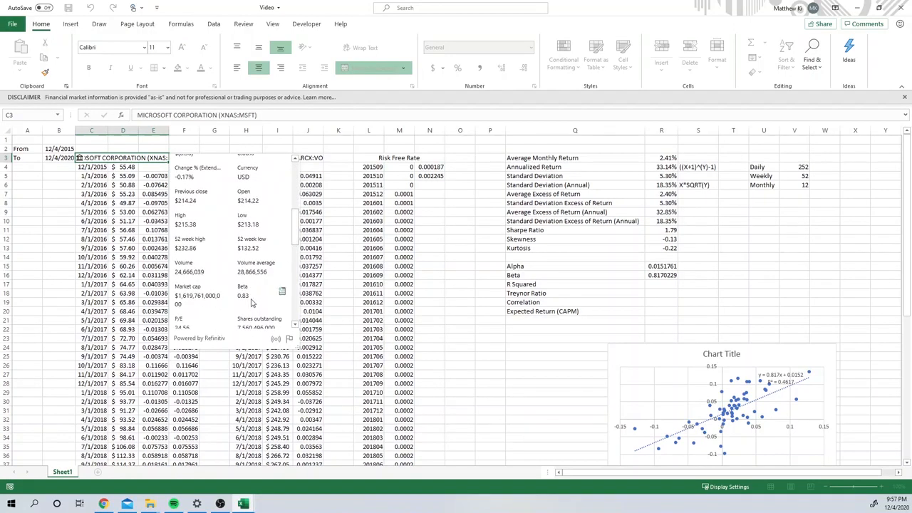
{"action": "key", "text": "Escape"}
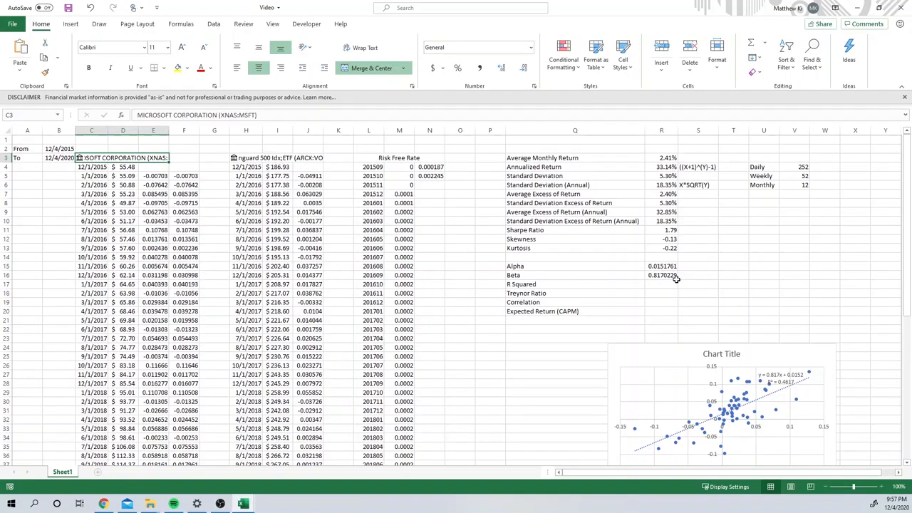
{"action": "left_click", "coordinate": [673, 276]}
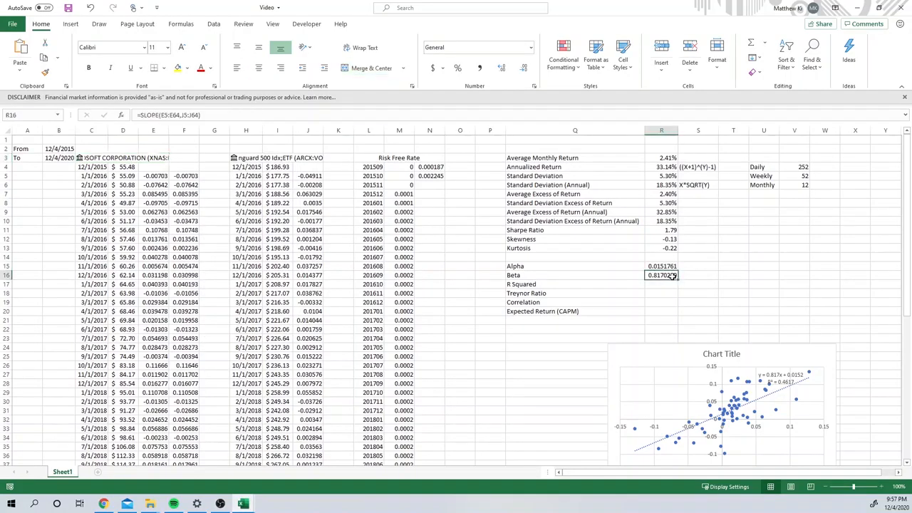
Step: Calculate R Squared in R17 with RSQ, using E5:E64 as known y's and J5:J64 as known x's
{"action": "left_click", "coordinate": [672, 283]}
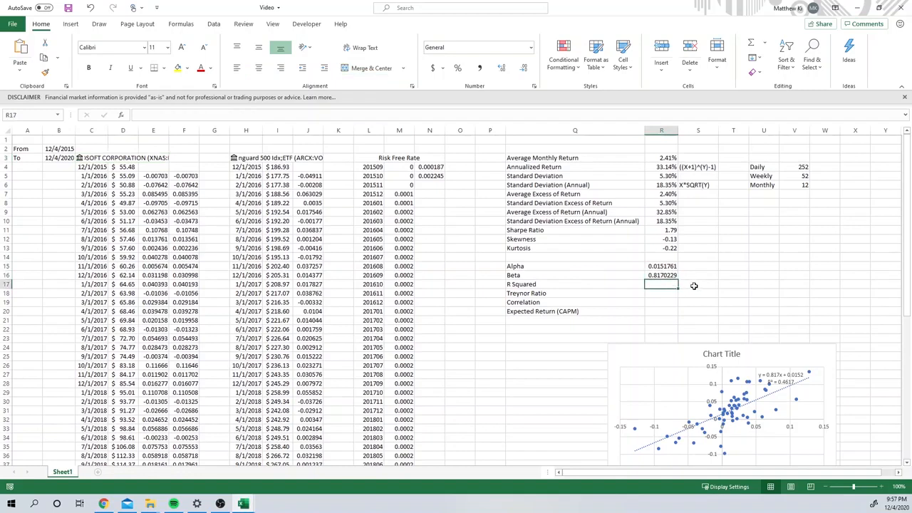
{"action": "double_click", "coordinate": [671, 283]}
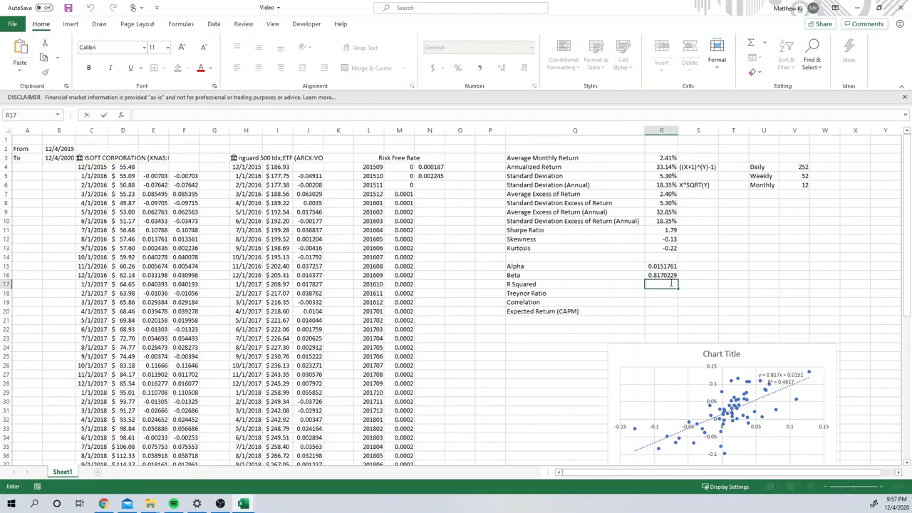
{"action": "type", "text": "=rs"}
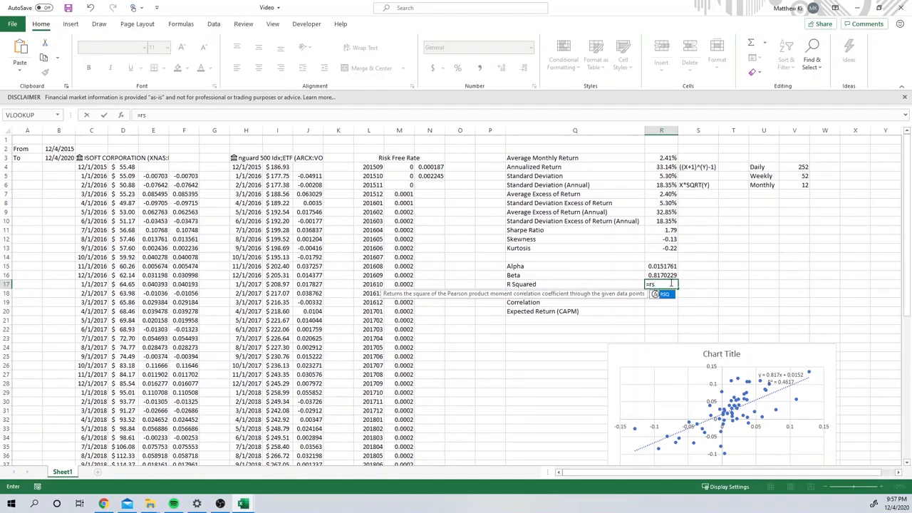
{"action": "double_click", "coordinate": [673, 297]}
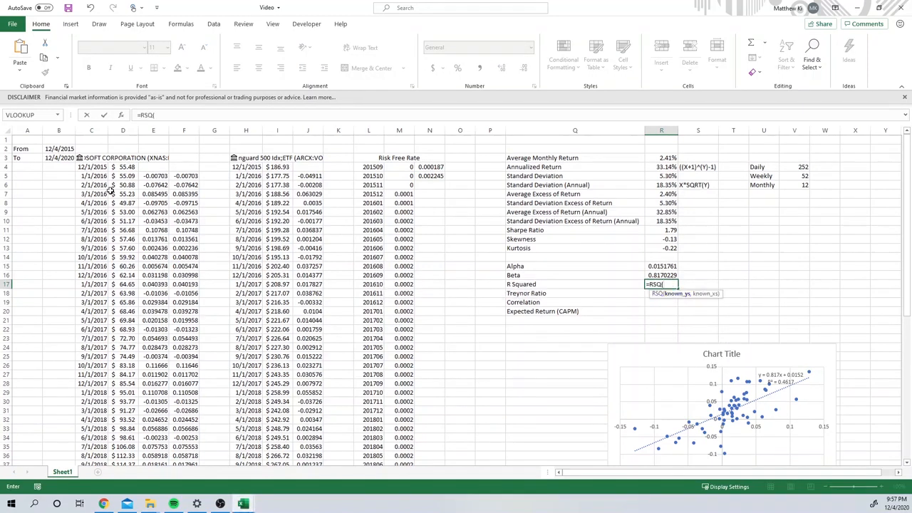
{"action": "left_click", "coordinate": [161, 176]}
{"action": "key", "text": "ctrl+shift+Down"}
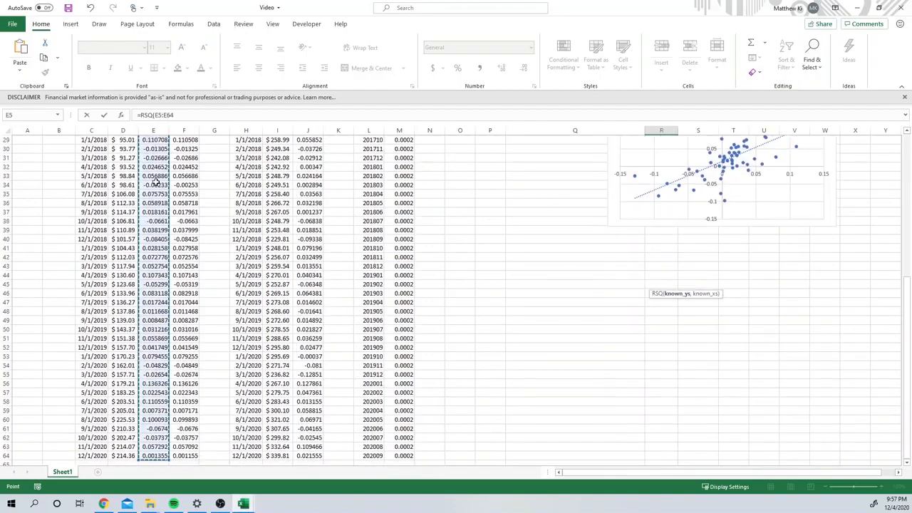
{"action": "scroll", "coordinate": [178, 192], "scroll_direction": "up", "scroll_amount": 10}
{"action": "type", "text": ","}
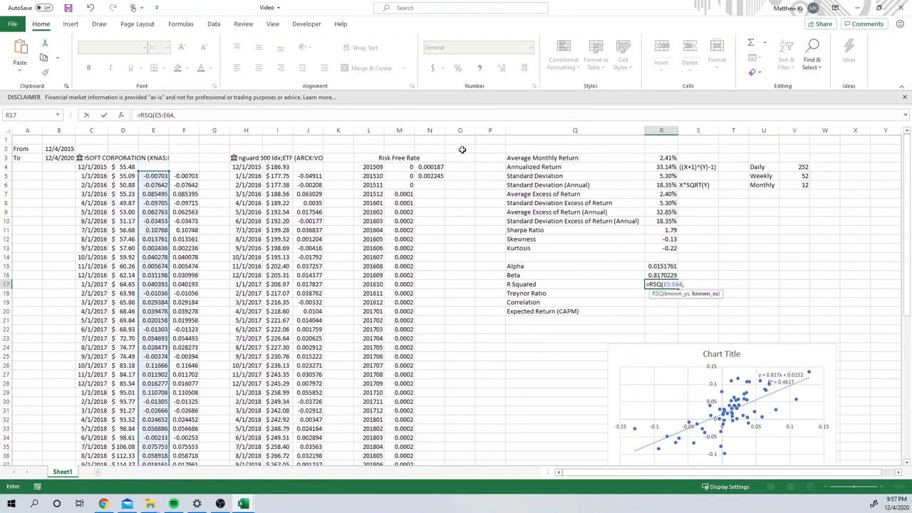
{"action": "left_click", "coordinate": [317, 177]}
{"action": "key", "text": "ctrl+shift+Down"}
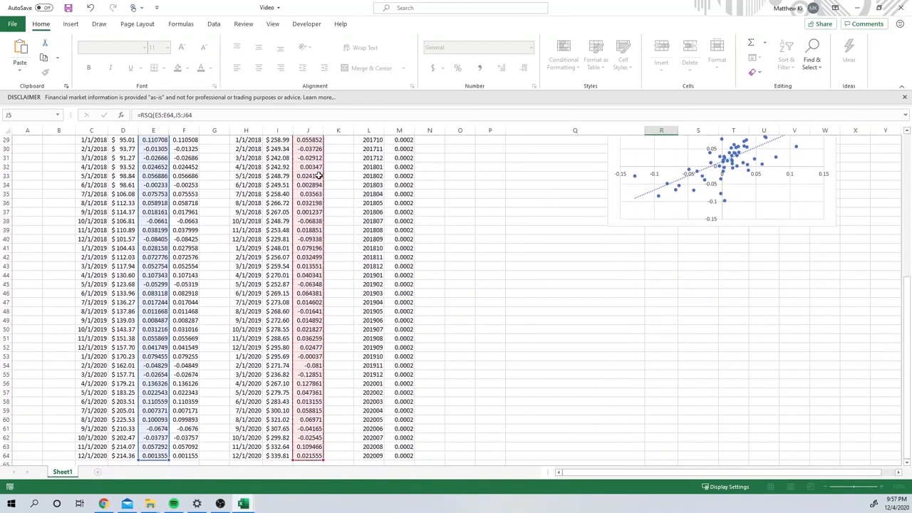
{"action": "scroll", "coordinate": [537, 240], "scroll_direction": "up", "scroll_amount": 10}
{"action": "key", "text": "Return"}
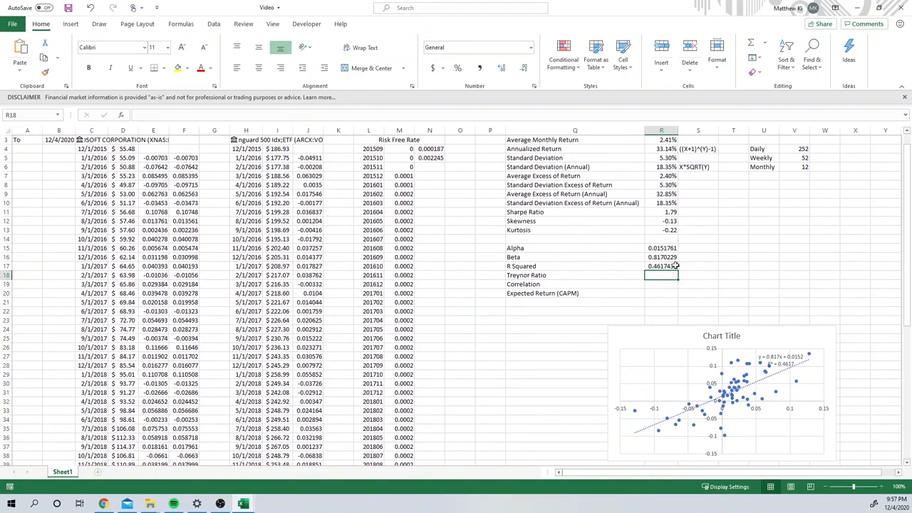
Step: Move the scatter chart slightly down and left so it starts at about row 26, across columns Q to V
{"action": "left_click", "coordinate": [713, 336]}
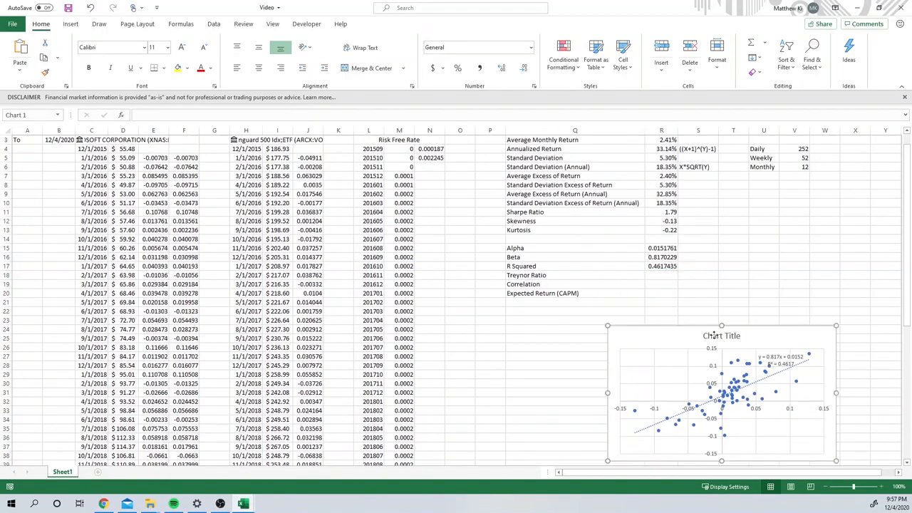
{"action": "left_click_drag", "start_coordinate": [713, 335], "coordinate": [687, 353]}
{"action": "left_click", "coordinate": [665, 276]}
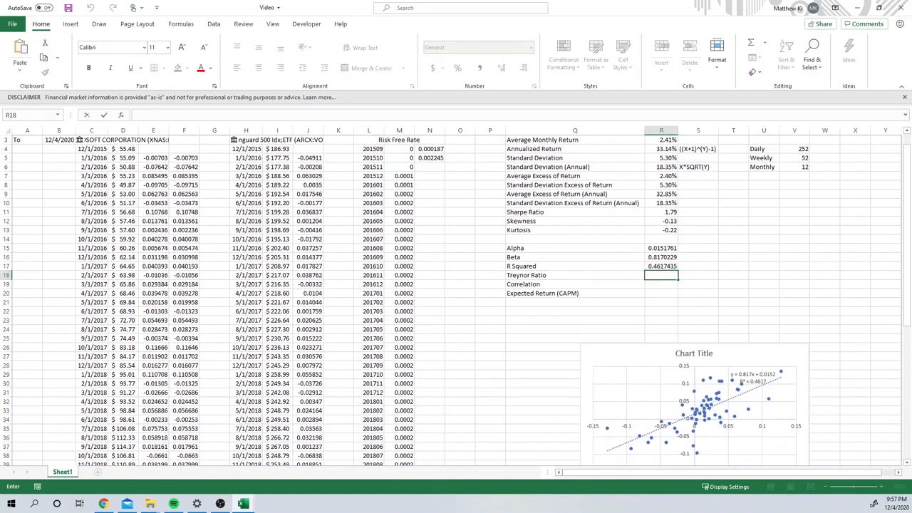
Step: Switch to Chrome to examine the Treynor ratio formula in the Google image results, and return to Excel
{"action": "key", "text": "alt+Tab"}
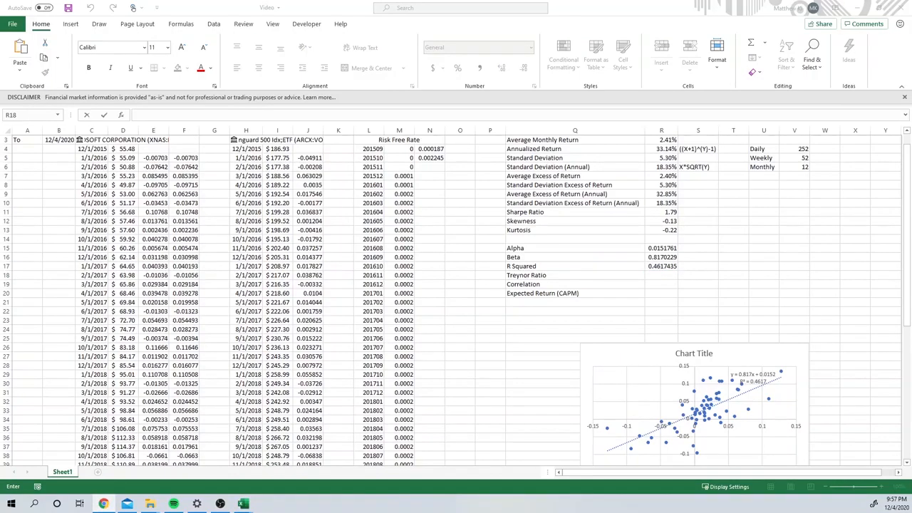
{"action": "left_click_drag", "start_coordinate": [911, 238], "coordinate": [707, 2]}
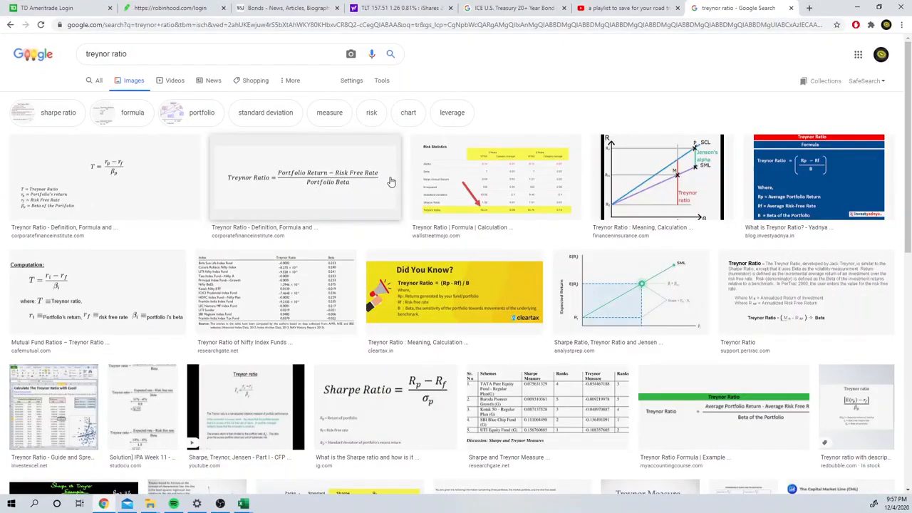
{"action": "left_click_drag", "start_coordinate": [820, 9], "coordinate": [911, 241]}
Step: Calculate the Treynor Ratio in R18 by dividing the annual average excess return by beta, with =R9/R16
{"action": "scroll", "coordinate": [641, 292], "scroll_direction": "up", "scroll_amount": 1}
{"action": "double_click", "coordinate": [669, 292]}
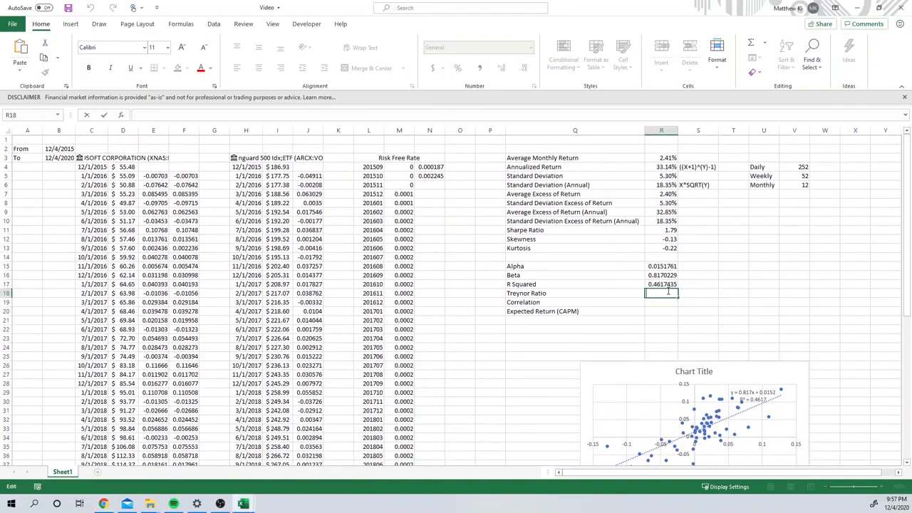
{"action": "type", "text": "="}
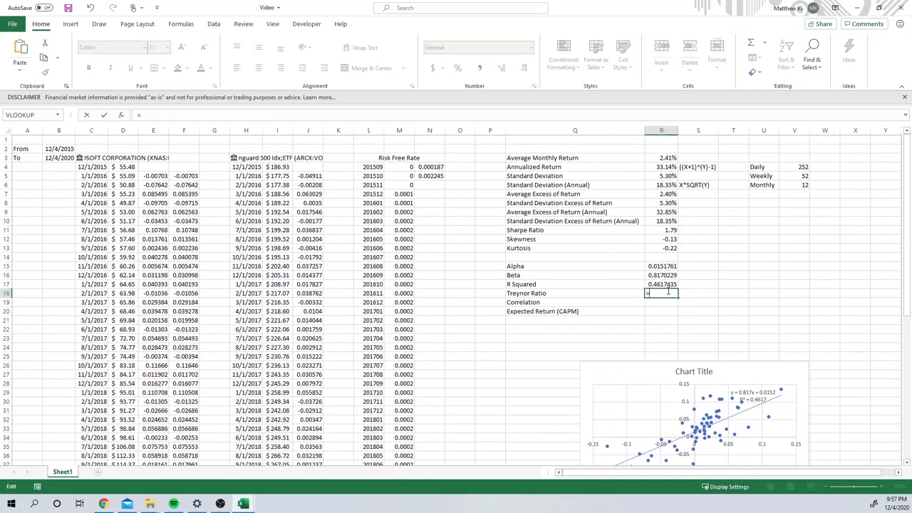
{"action": "left_click", "coordinate": [665, 212]}
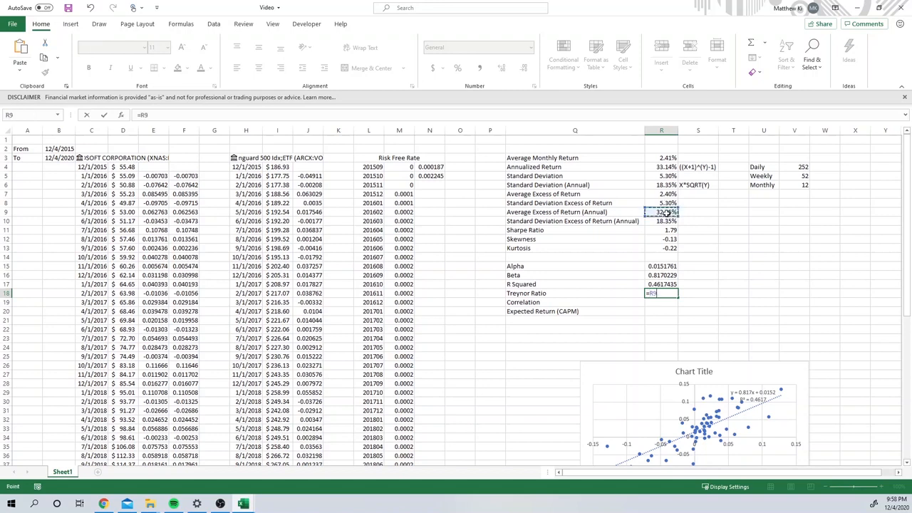
{"action": "type", "text": "/"}
{"action": "left_click", "coordinate": [669, 275]}
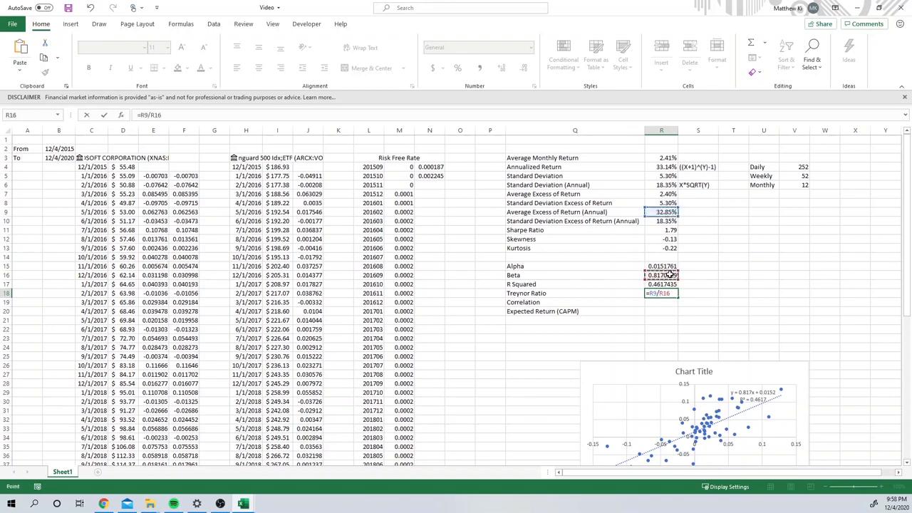
{"action": "key", "text": "Return"}
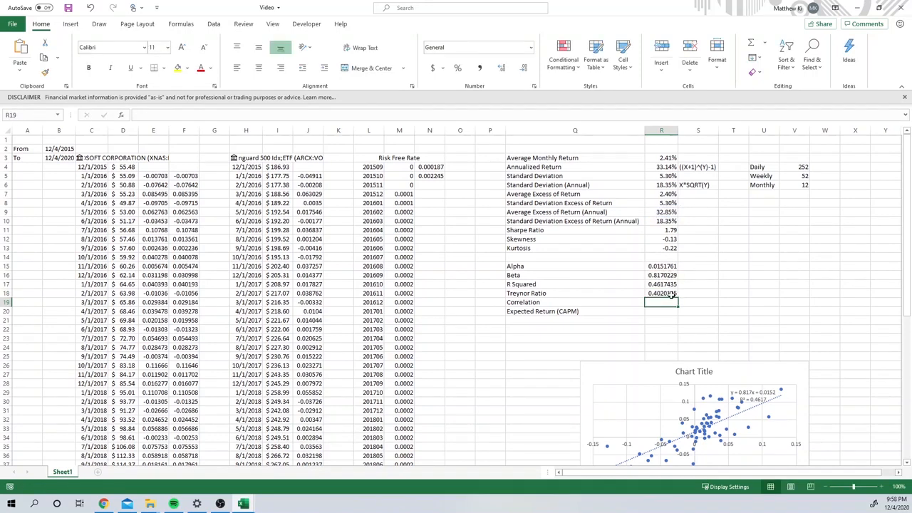
Step: Revise the Treynor Ratio formula in R18 to divide annualized return minus the annual risk-free rate by beta
{"action": "left_click", "coordinate": [671, 295]}
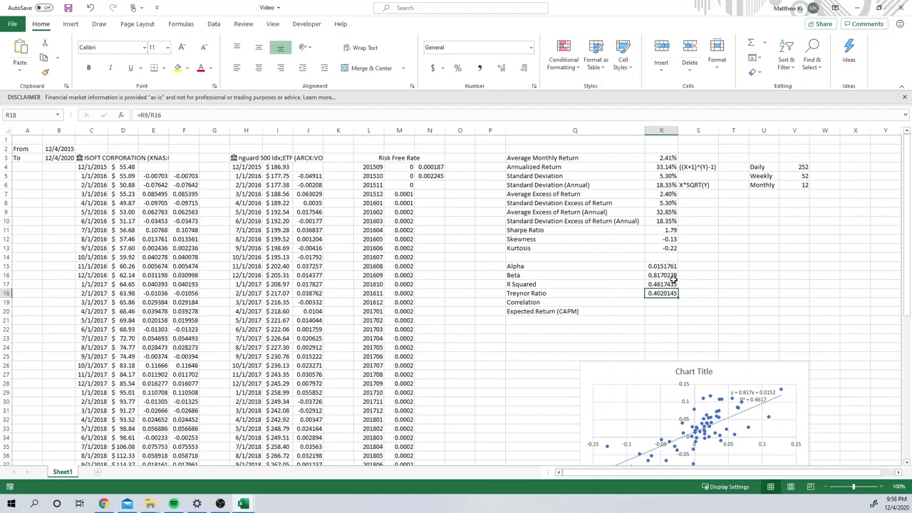
{"action": "left_click", "coordinate": [673, 276]}
{"action": "left_click", "coordinate": [672, 294]}
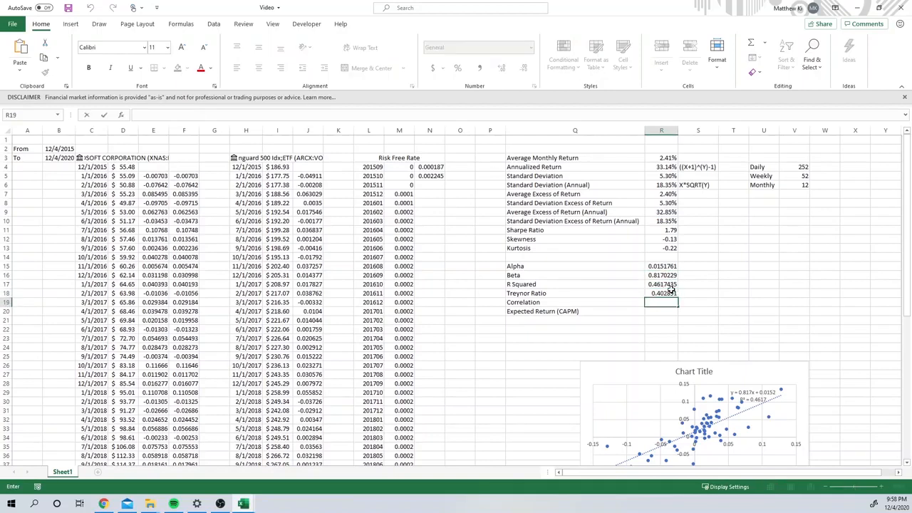
{"action": "left_click", "coordinate": [672, 292]}
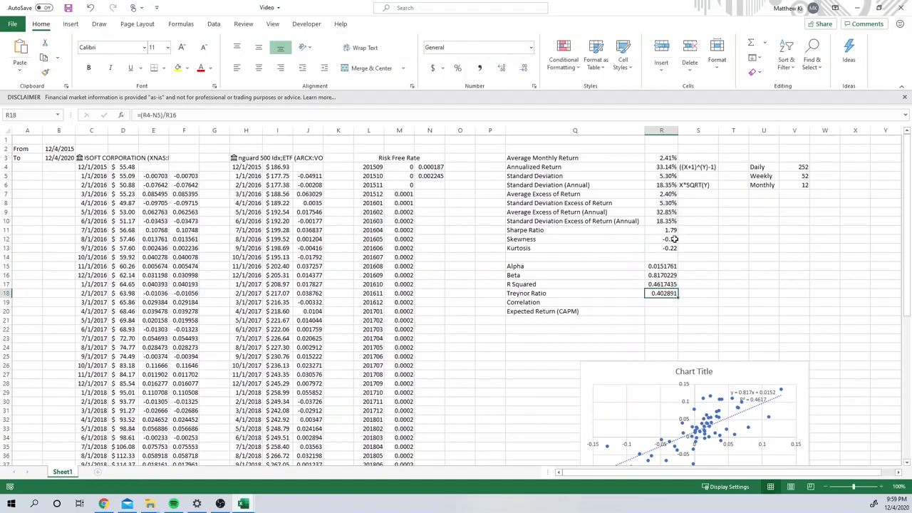
Step: Calculate the Correlation in R19 with CORREL, using E5:E64 as the first array and J5:J64 as the second
{"action": "left_click", "coordinate": [661, 304]}
{"action": "type", "text": "=c"}
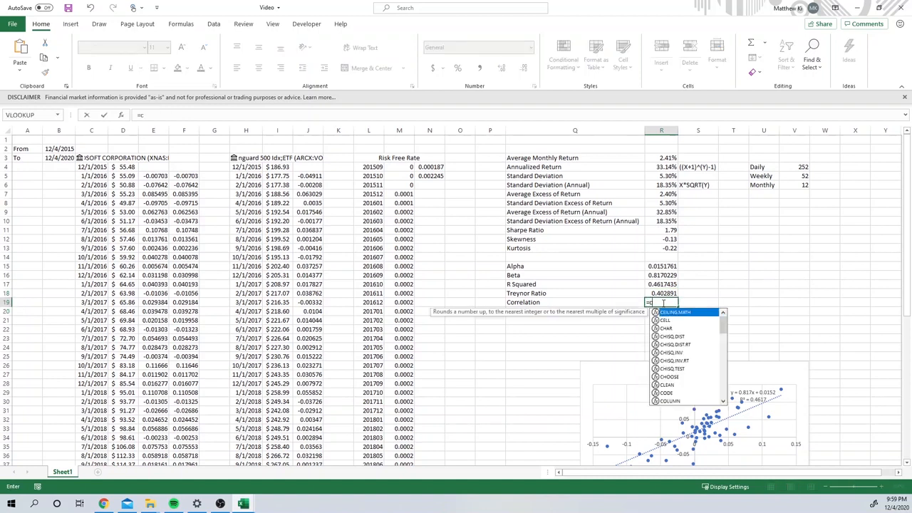
{"action": "type", "text": "orr"}
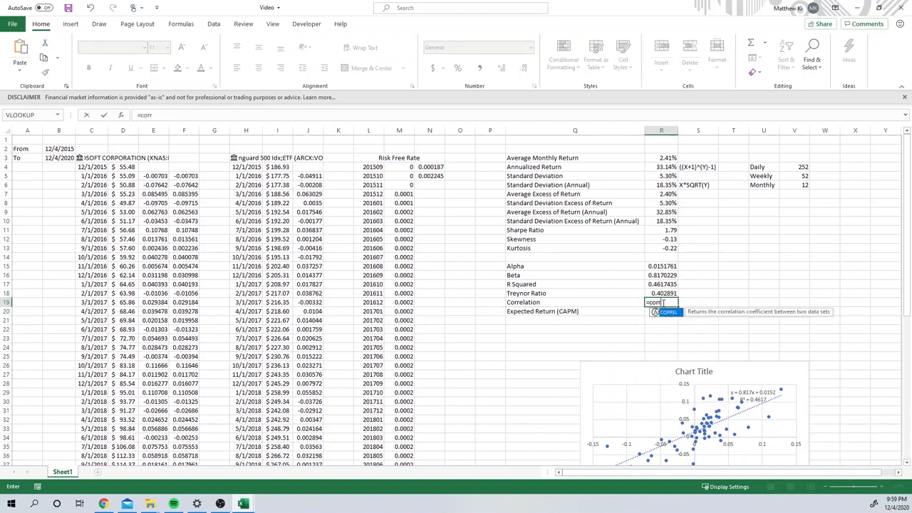
{"action": "double_click", "coordinate": [668, 314]}
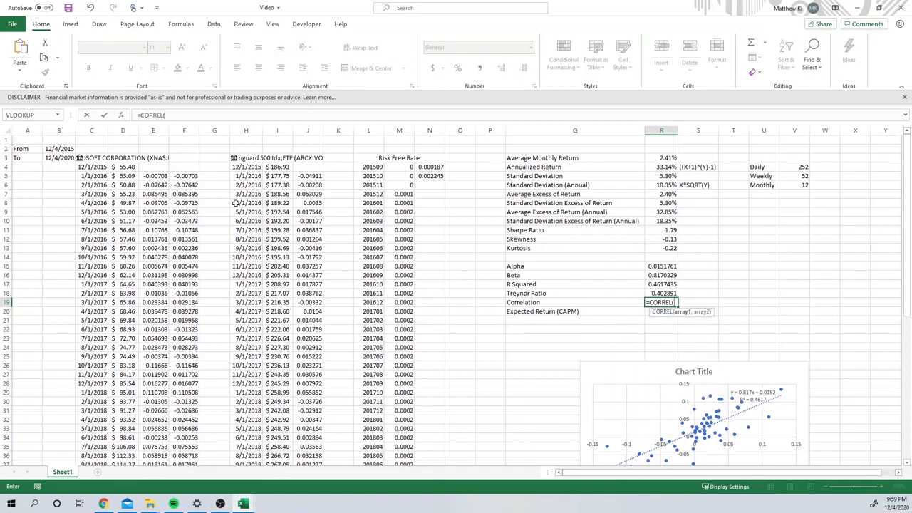
{"action": "left_click", "coordinate": [153, 176]}
{"action": "key", "text": "ctrl+shift+Down"}
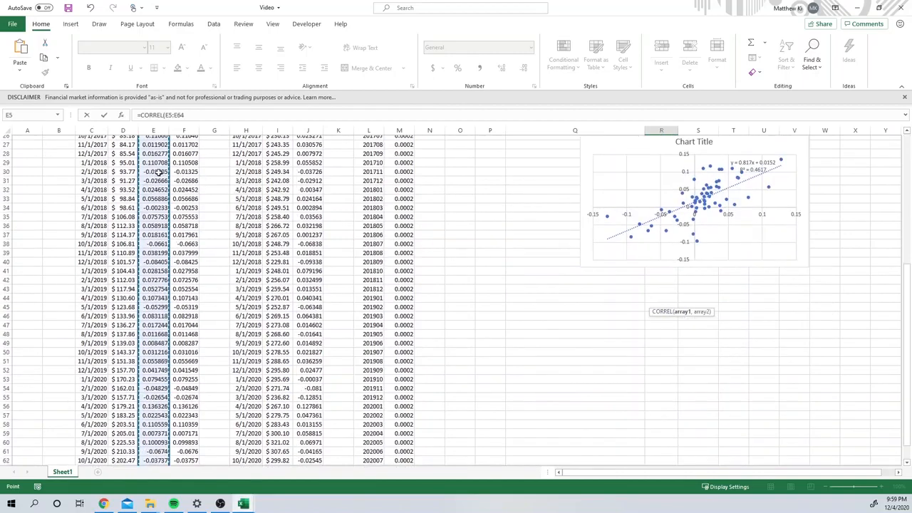
{"action": "scroll", "coordinate": [442, 354], "scroll_direction": "up", "scroll_amount": 3}
{"action": "scroll", "coordinate": [442, 354], "scroll_direction": "up", "scroll_amount": 5}
{"action": "type", "text": ","}
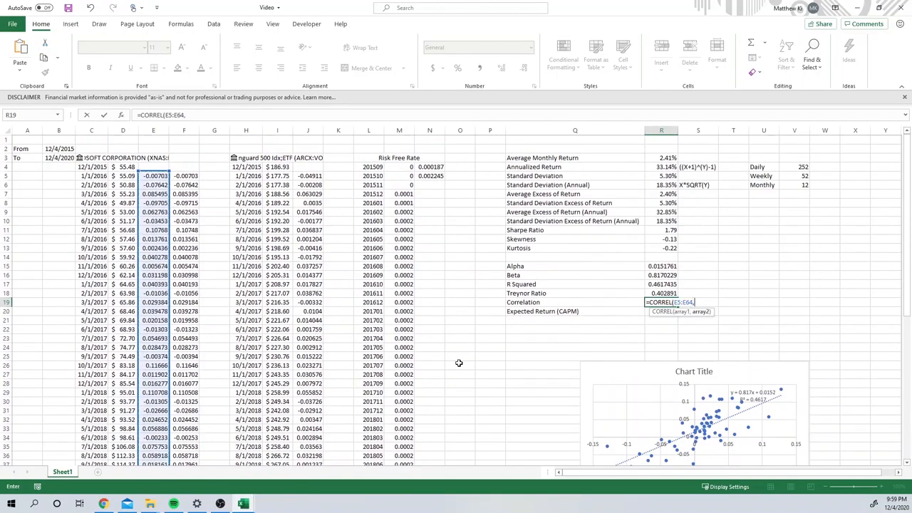
{"action": "left_click", "coordinate": [311, 176]}
{"action": "key", "text": "ctrl+shift+Down"}
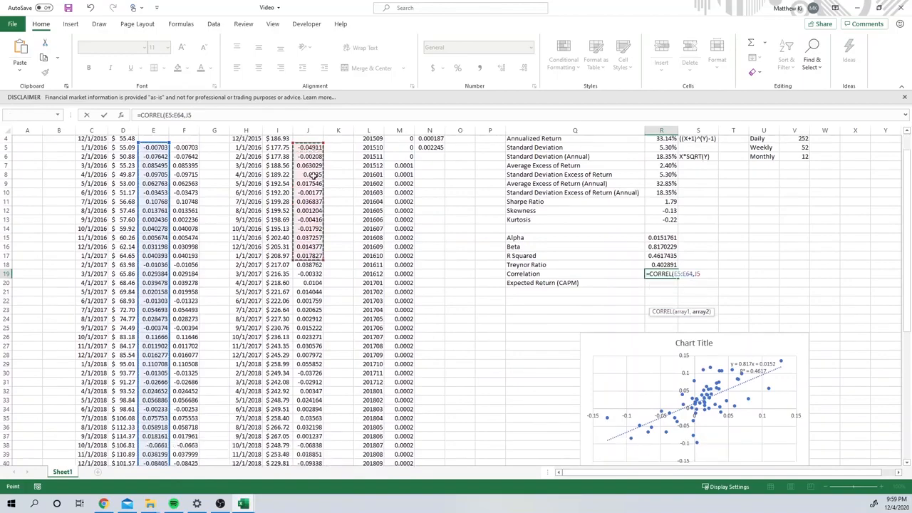
{"action": "key", "text": "Return"}
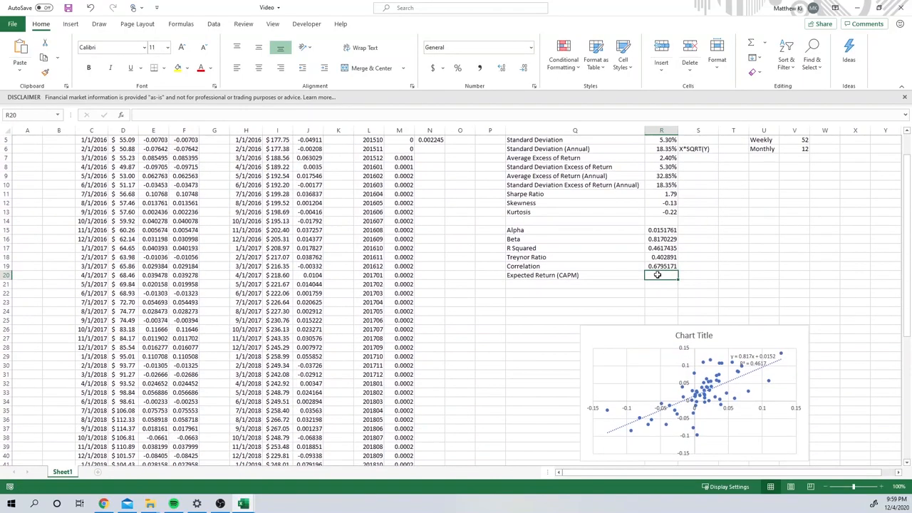
Step: Switch to Chrome to examine the QS Study CAPM formula in the Google image results, and return to Excel
{"action": "double_click", "coordinate": [666, 277]}
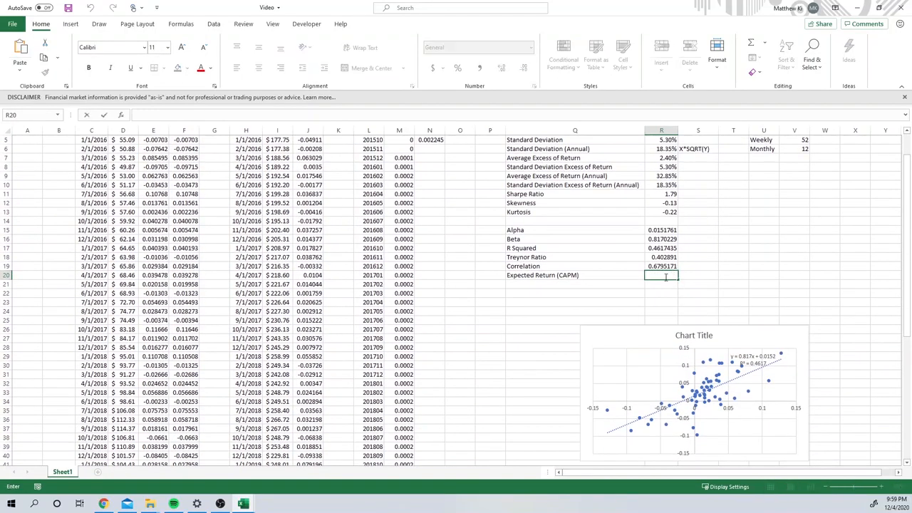
{"action": "key", "text": "alt+Tab"}
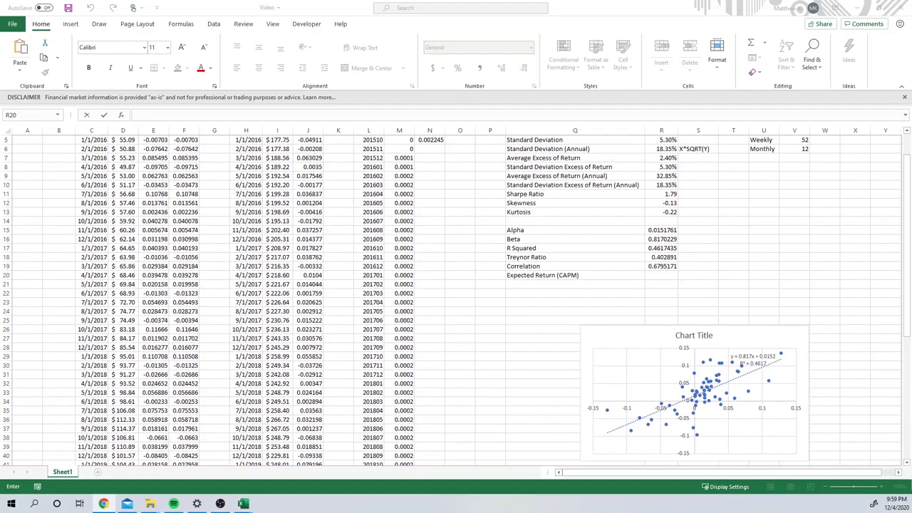
{"action": "left_click_drag", "start_coordinate": [911, 285], "coordinate": [519, 1]}
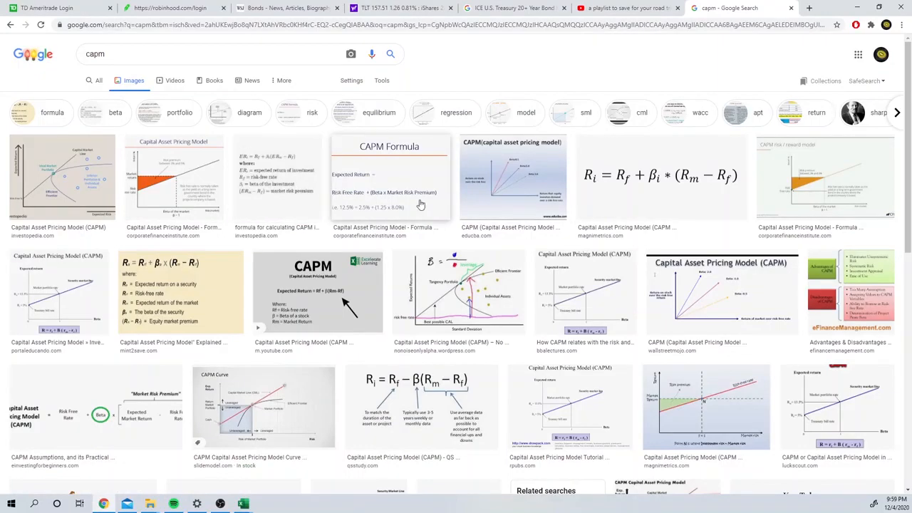
{"action": "left_click", "coordinate": [421, 403]}
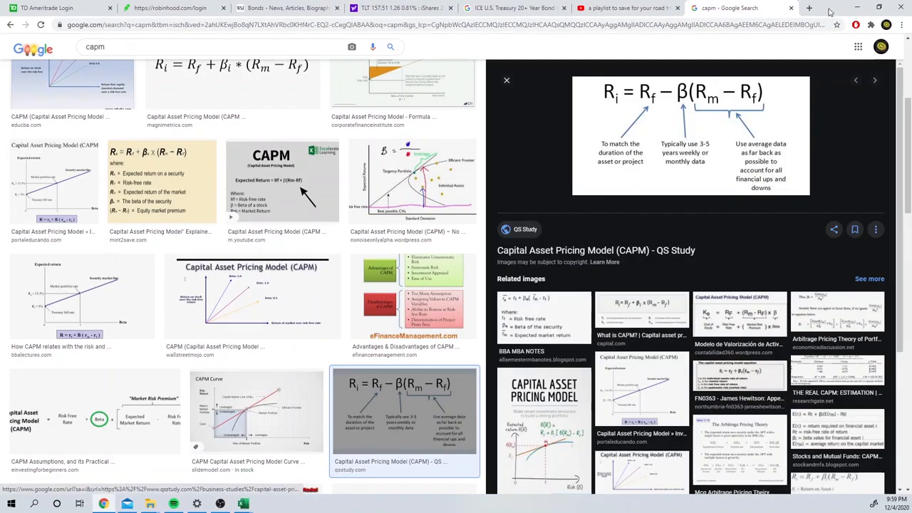
{"action": "left_click", "coordinate": [857, 7]}
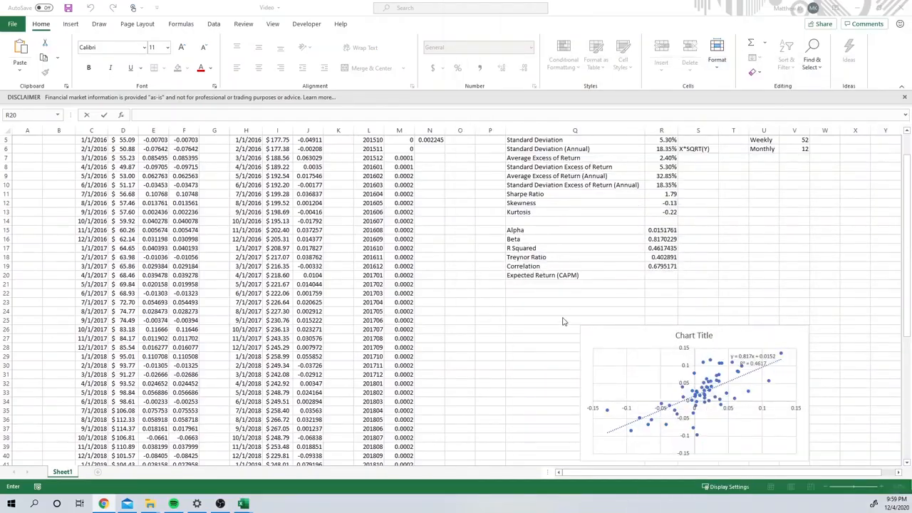
Step: Enter the Expected Return (CAPM) formula in R20 from the risk-free rate, beta and annualized return, starting with =N5-R16(R4
{"action": "double_click", "coordinate": [661, 274]}
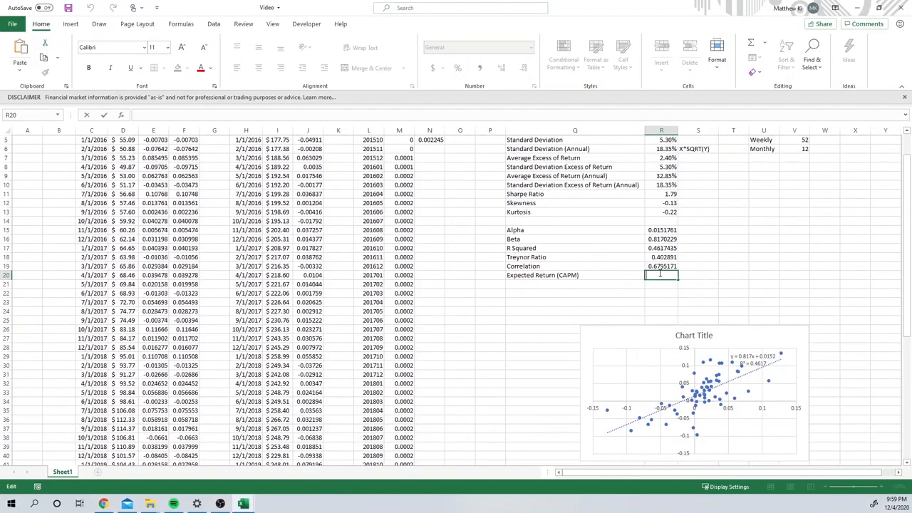
{"action": "type", "text": "="}
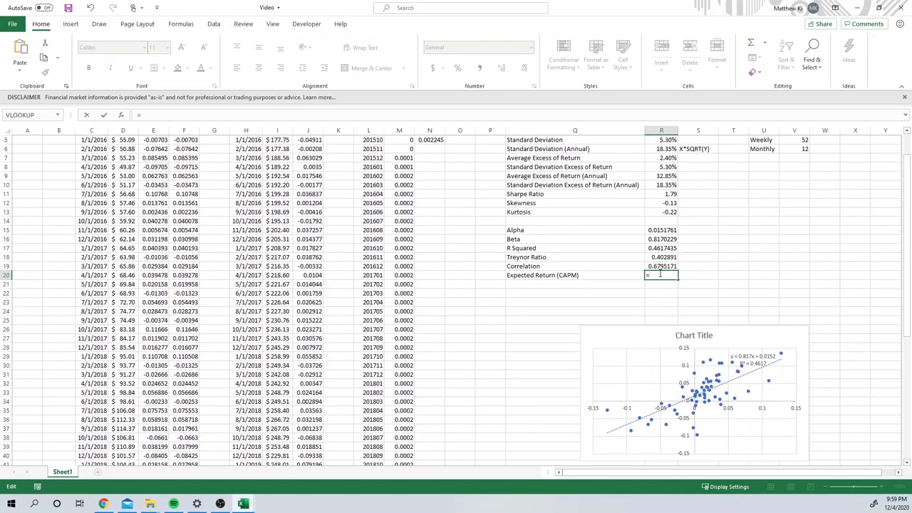
{"action": "scroll", "coordinate": [660, 274], "scroll_direction": "up", "scroll_amount": 2}
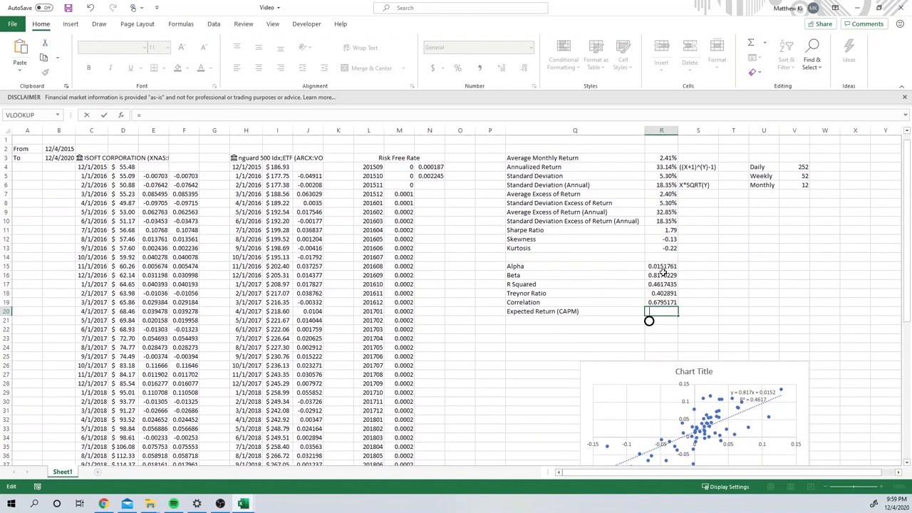
{"action": "left_click", "coordinate": [433, 175]}
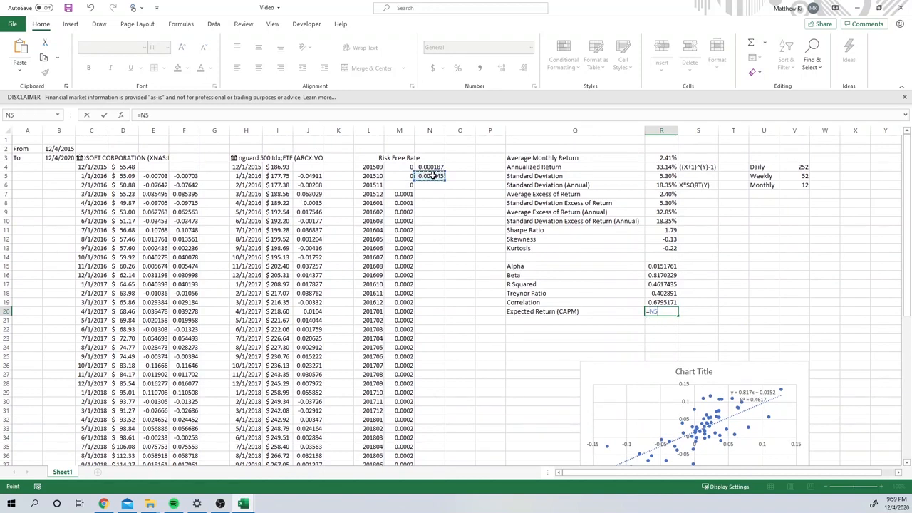
{"action": "type", "text": "-"}
{"action": "left_click", "coordinate": [664, 275]}
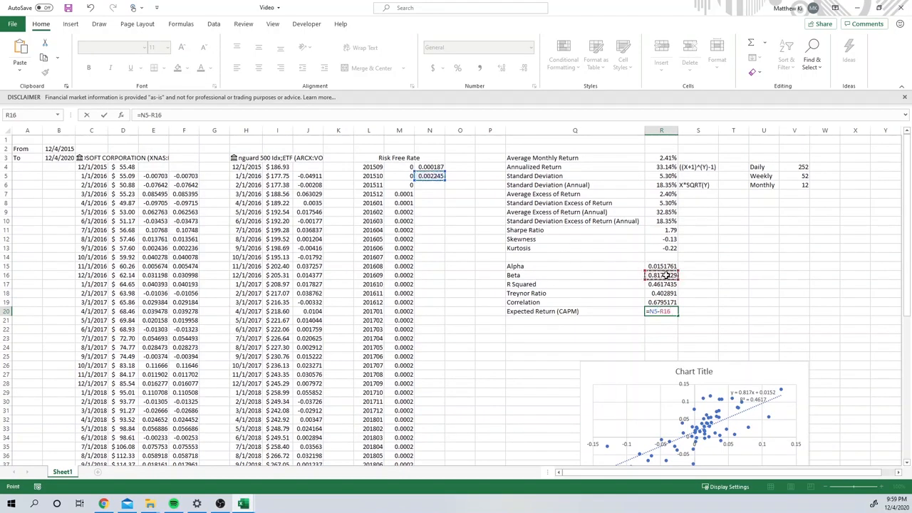
{"action": "type", "text": "("}
{"action": "left_click", "coordinate": [659, 166]}
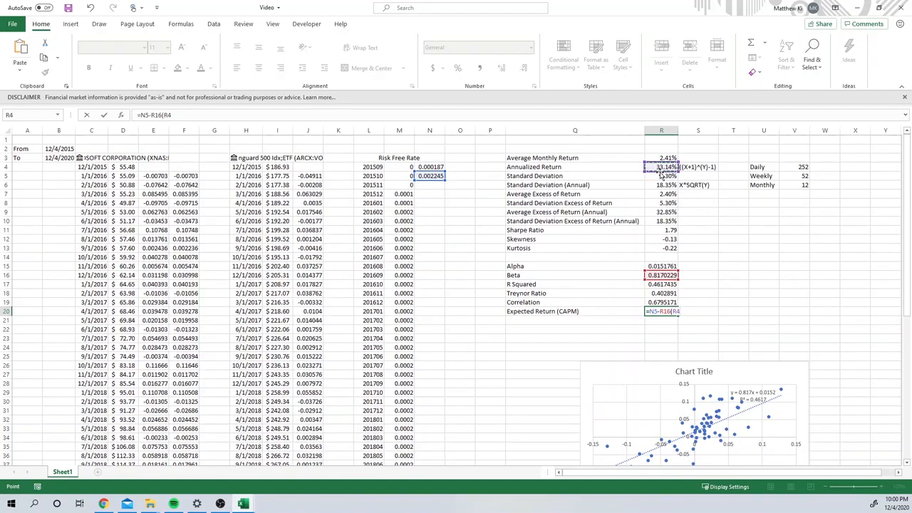
Step: Complete the Expected Return (CAPM) formula in R20 as =N5-R16*(R4-N5), multiplying beta by the return minus the risk-free rate
{"action": "type", "text": "-"}
{"action": "left_click", "coordinate": [422, 177]}
{"action": "key", "text": "Return"}
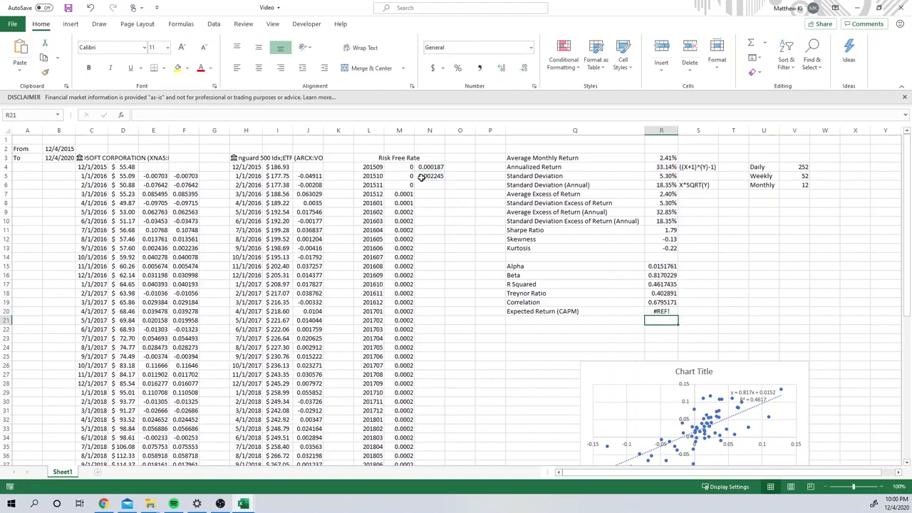
{"action": "left_click", "coordinate": [660, 312]}
{"action": "left_click", "coordinate": [307, 118]}
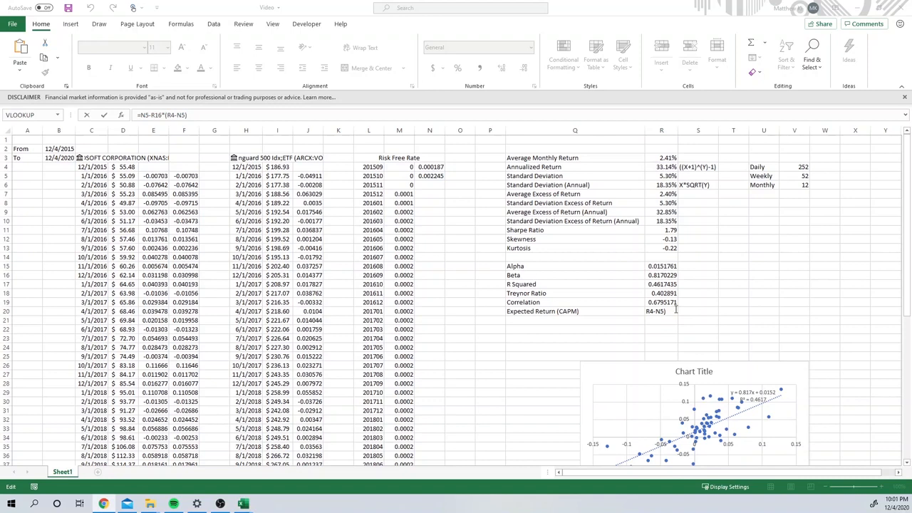
{"action": "left_click", "coordinate": [674, 311]}
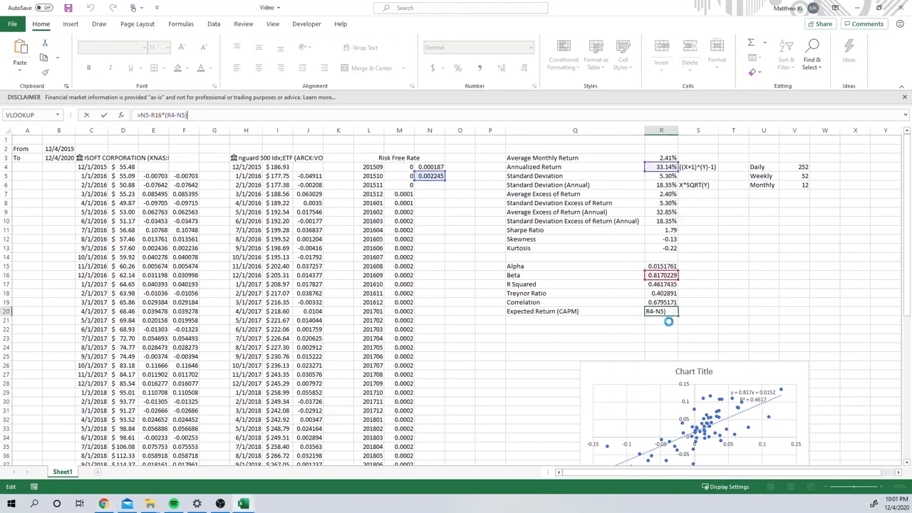
{"action": "key", "text": "Return"}
Step: Revise the CAPM formula in R20 to add the beta term to the risk-free rate, as =N5+R16*(R4-N5)
{"action": "left_click", "coordinate": [667, 312]}
{"action": "left_click", "coordinate": [148, 115]}
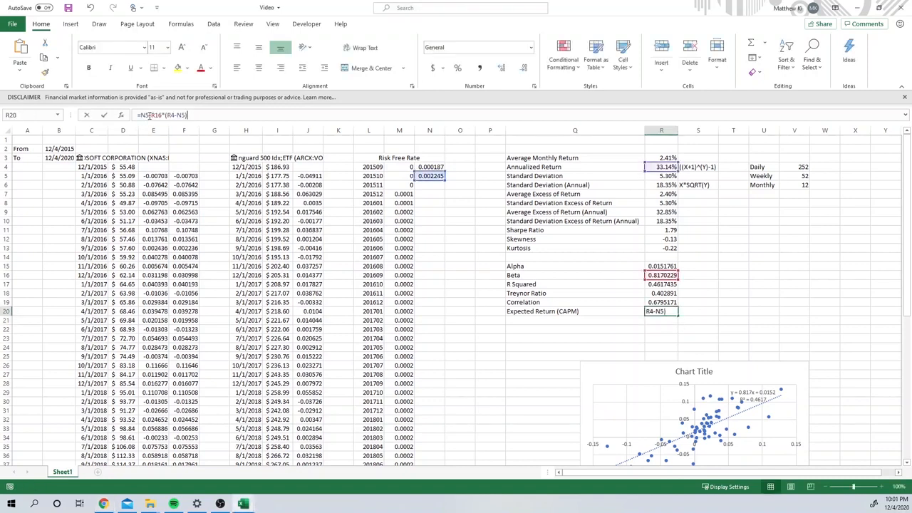
{"action": "key", "text": "BackSpace"}
{"action": "type", "text": "+"}
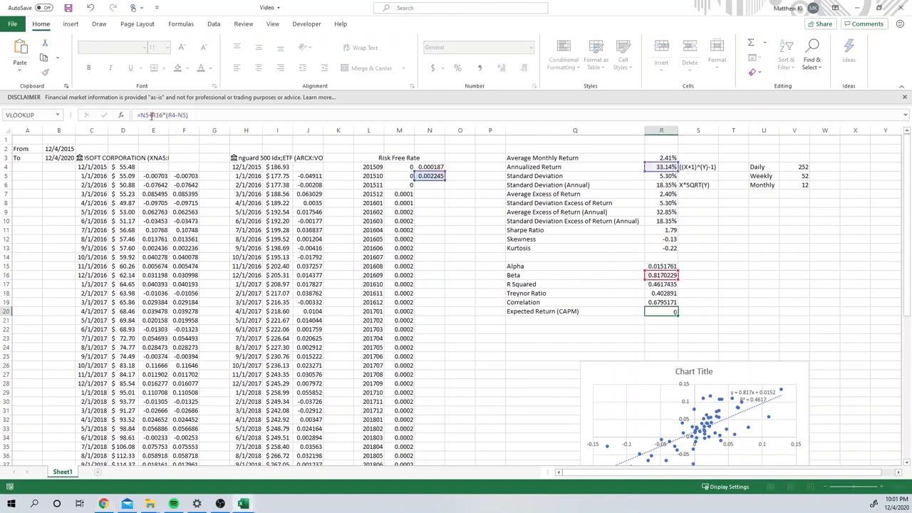
{"action": "key", "text": "Return"}
{"action": "left_click", "coordinate": [680, 314]}
{"action": "left_click", "coordinate": [721, 322]}
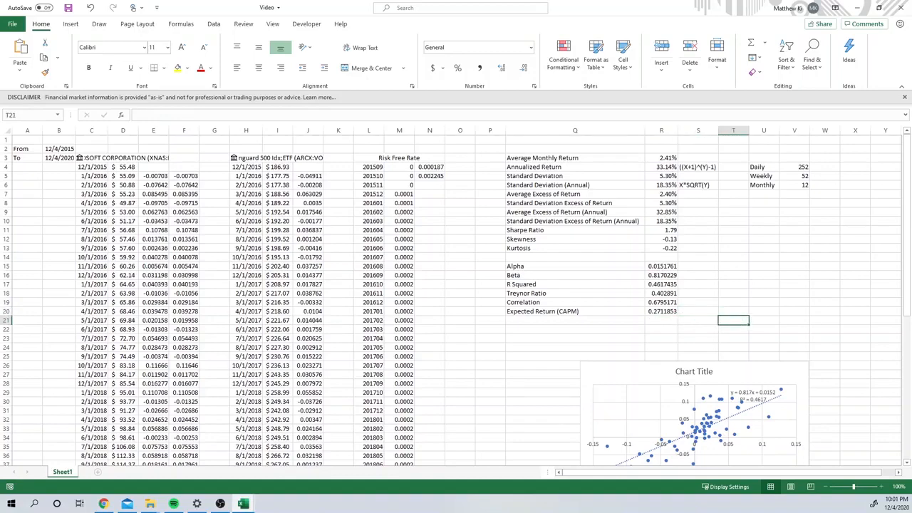
Step: Switch to Chrome to compare the QS Study and Investopedia CAPM formula images, and return to Excel
{"action": "left_click", "coordinate": [103, 504]}
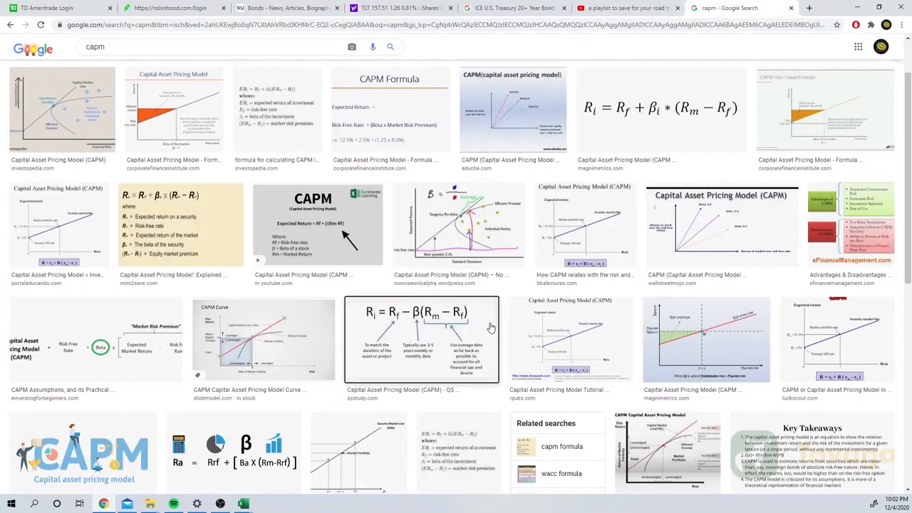
{"action": "left_click", "coordinate": [490, 327]}
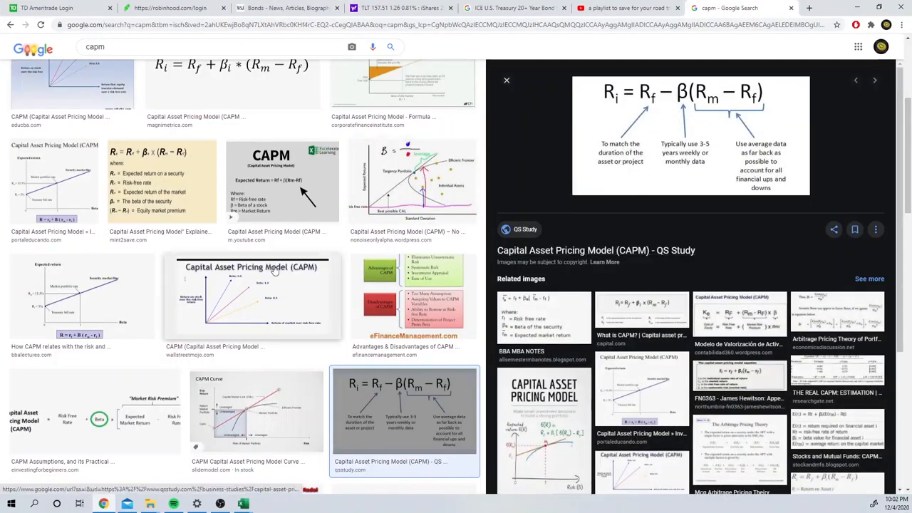
{"action": "scroll", "coordinate": [243, 183], "scroll_direction": "up", "scroll_amount": 5}
{"action": "left_click", "coordinate": [242, 184]}
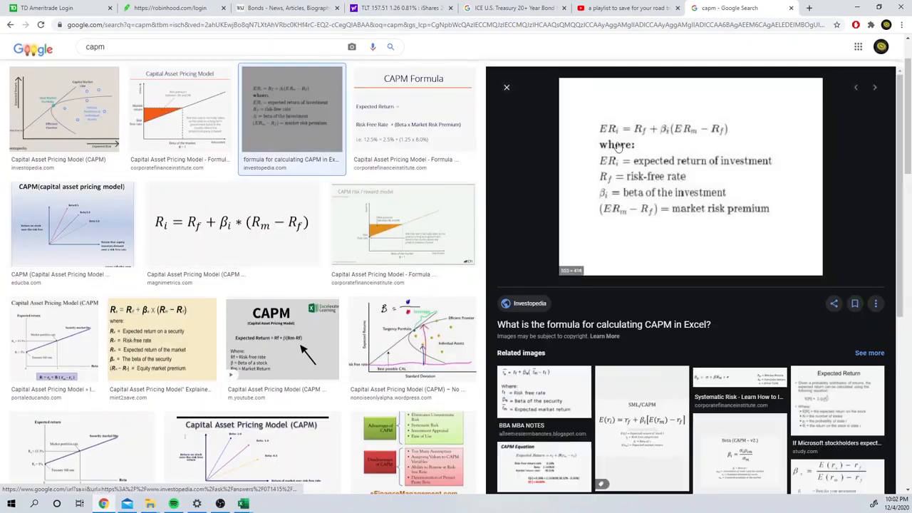
{"action": "left_click", "coordinate": [857, 6]}
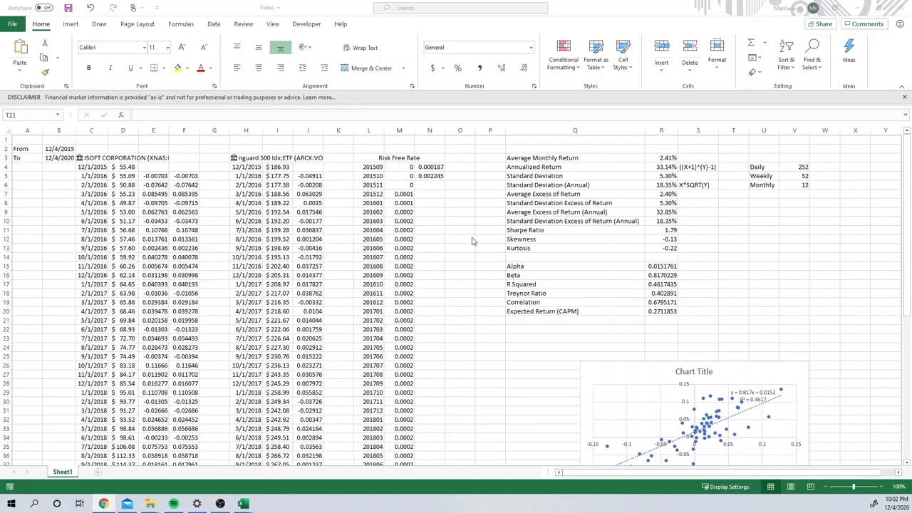
Step: Replace the security in C3 with aapl and match it to APPLE INC. (XNAS:AAPL)
{"action": "left_click", "coordinate": [100, 158]}
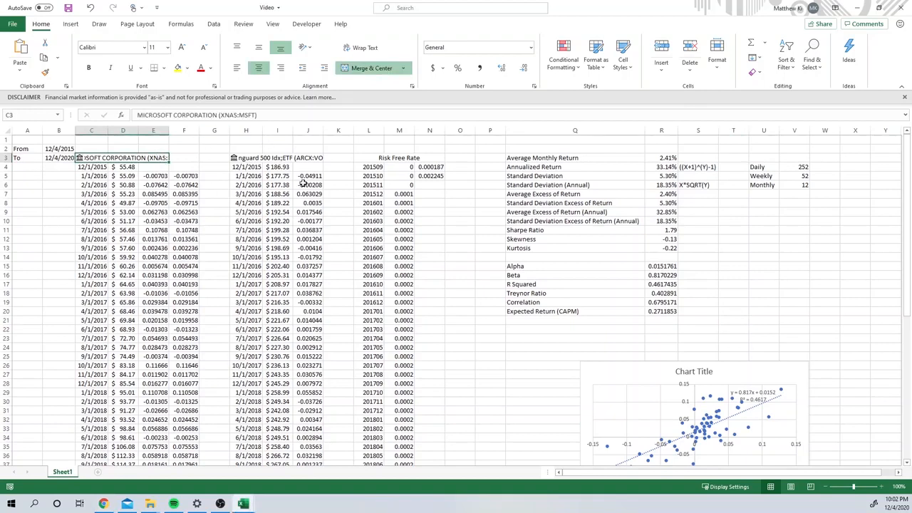
{"action": "type", "text": "aapl"}
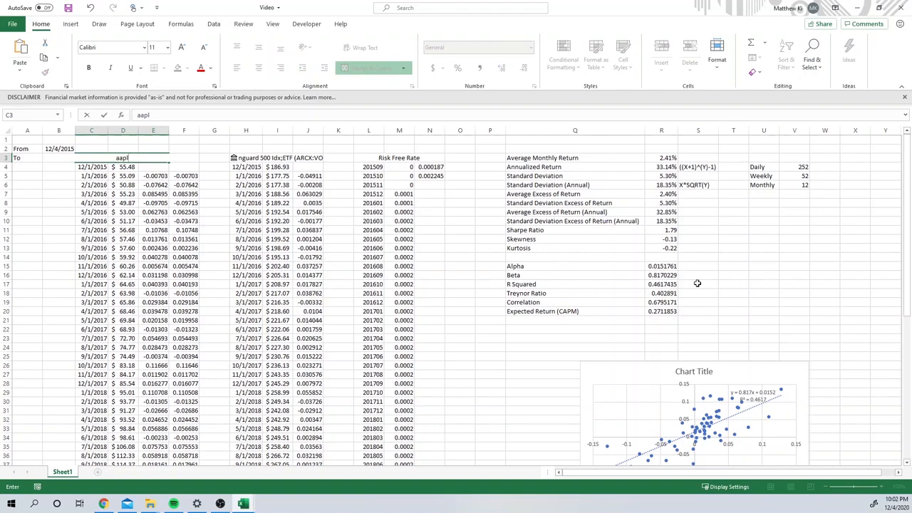
{"action": "key", "text": "Return"}
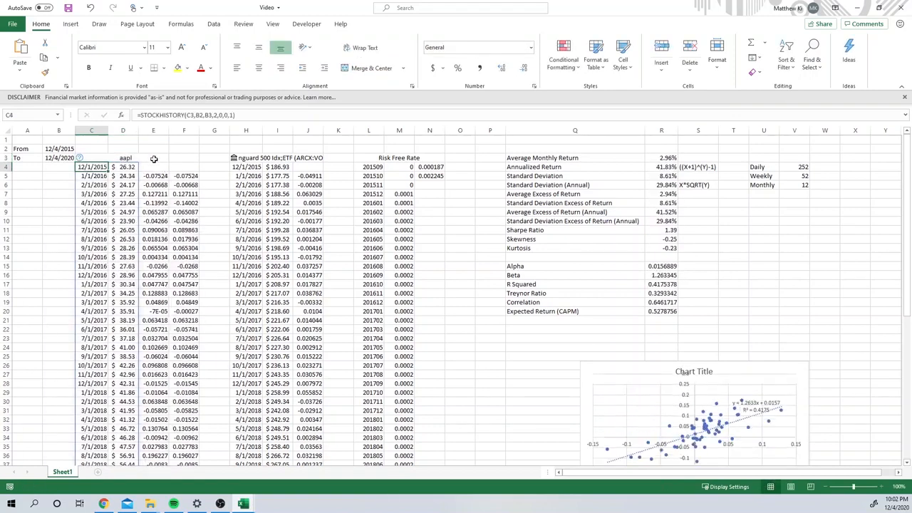
{"action": "left_click", "coordinate": [146, 156]}
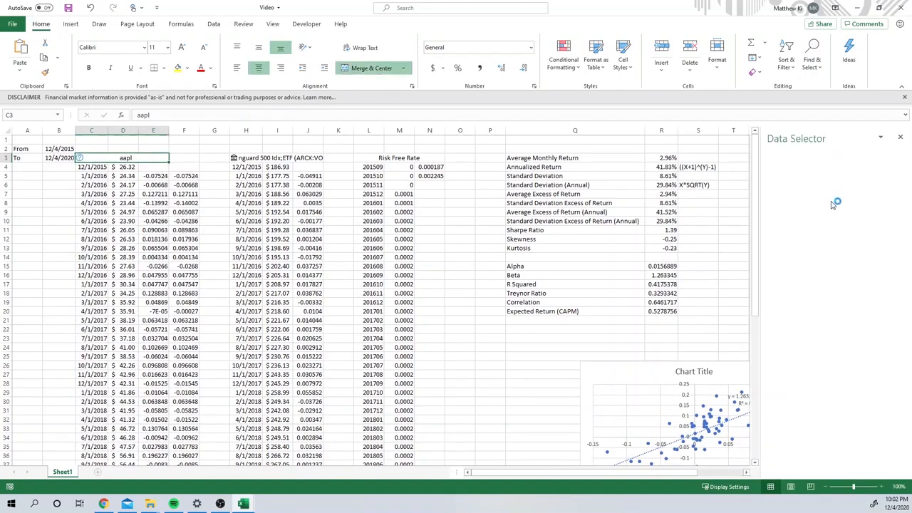
{"action": "left_click", "coordinate": [831, 255]}
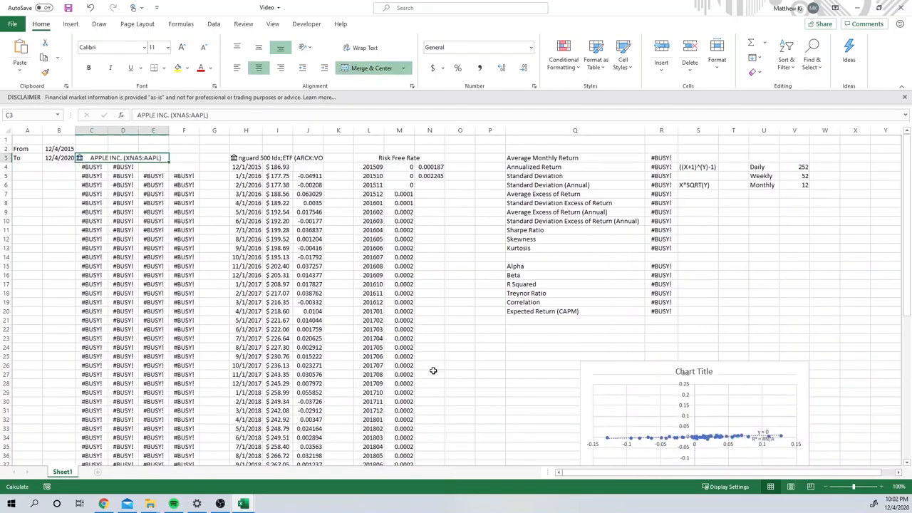
Step: Examine Apple's annualized return, annual standard deviation, Sharpe ratio, beta, Treynor ratio, skewness and kurtosis
{"action": "left_click", "coordinate": [669, 165]}
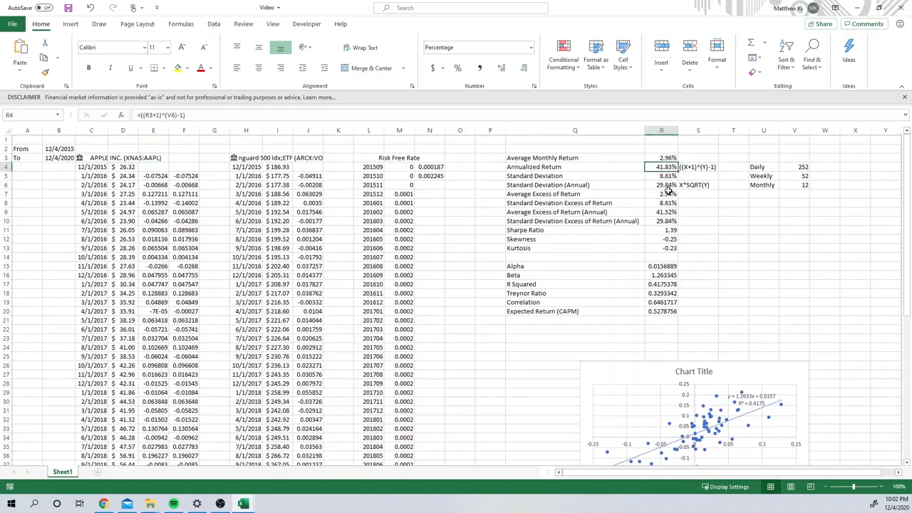
{"action": "left_click", "coordinate": [666, 185]}
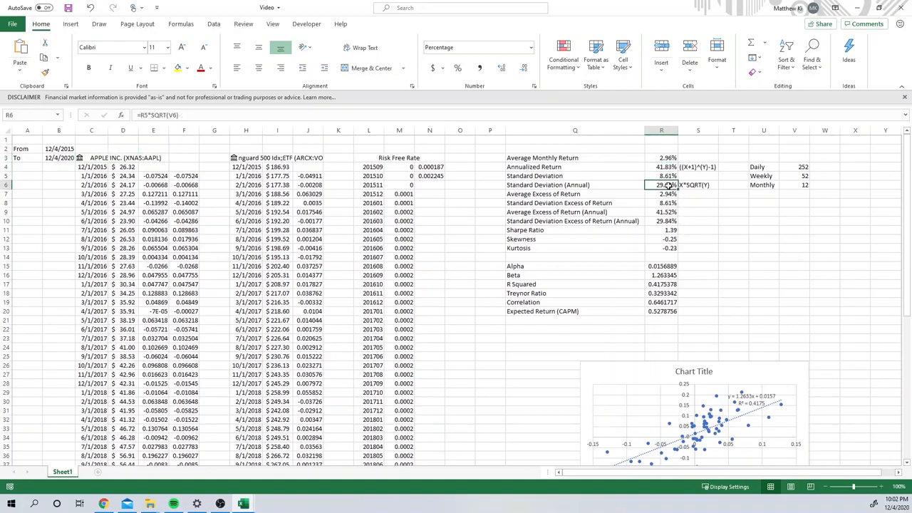
{"action": "left_click", "coordinate": [671, 232]}
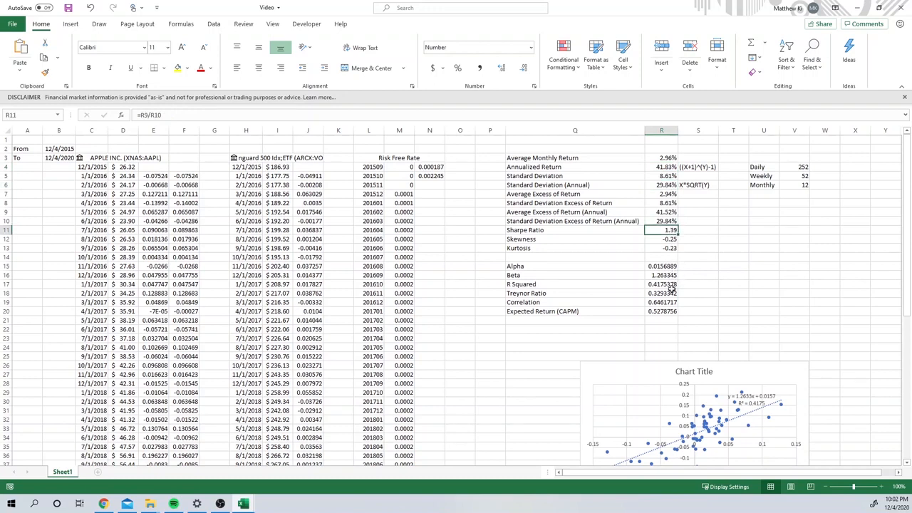
{"action": "left_click", "coordinate": [669, 274]}
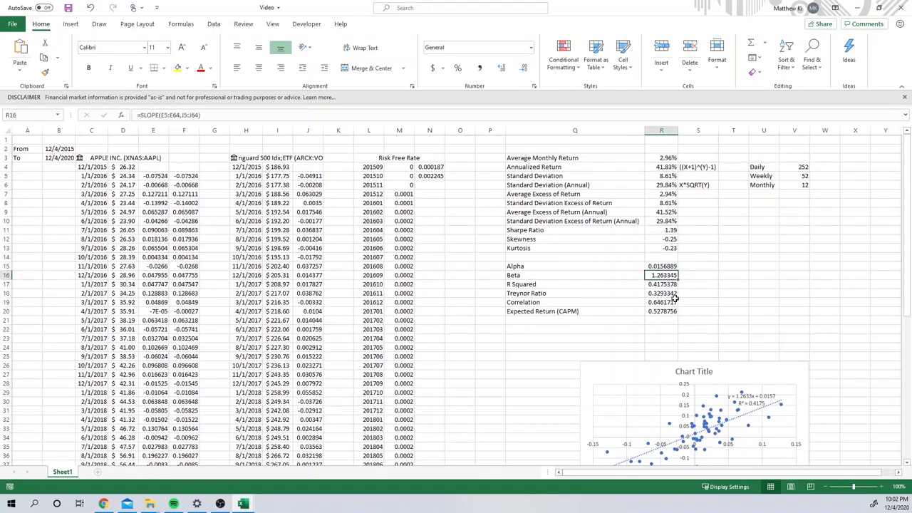
{"action": "left_click", "coordinate": [672, 293]}
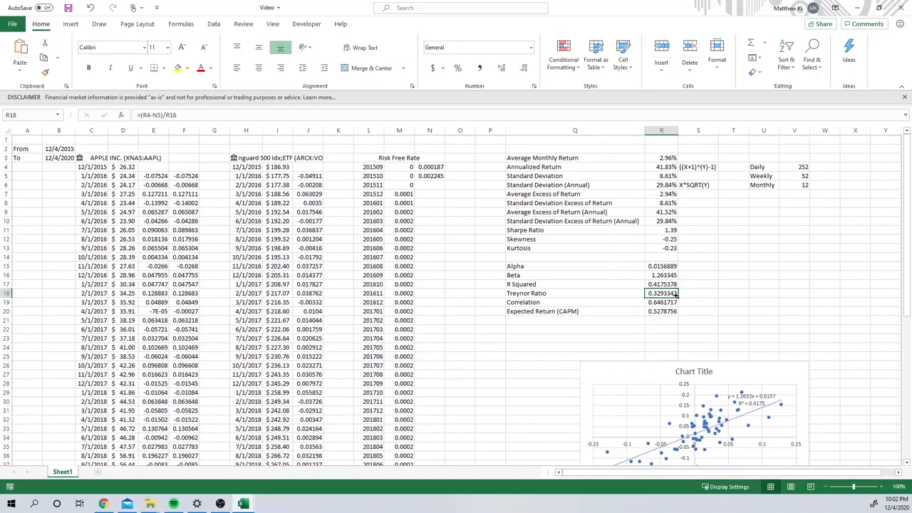
{"action": "left_click", "coordinate": [672, 230]}
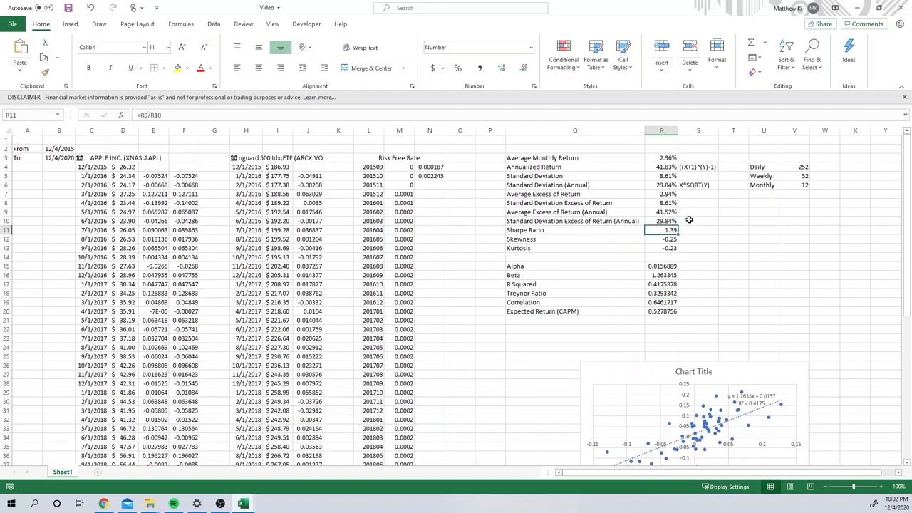
{"action": "left_click", "coordinate": [669, 239]}
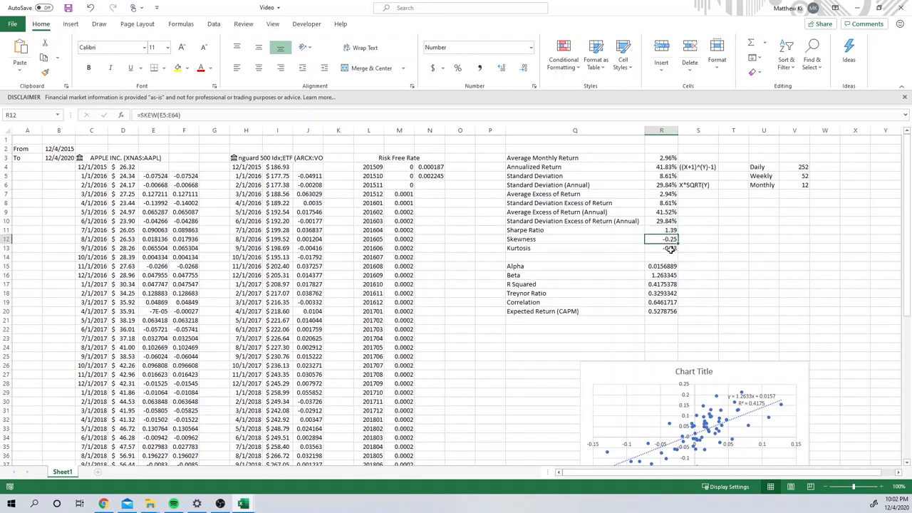
{"action": "left_click", "coordinate": [672, 249]}
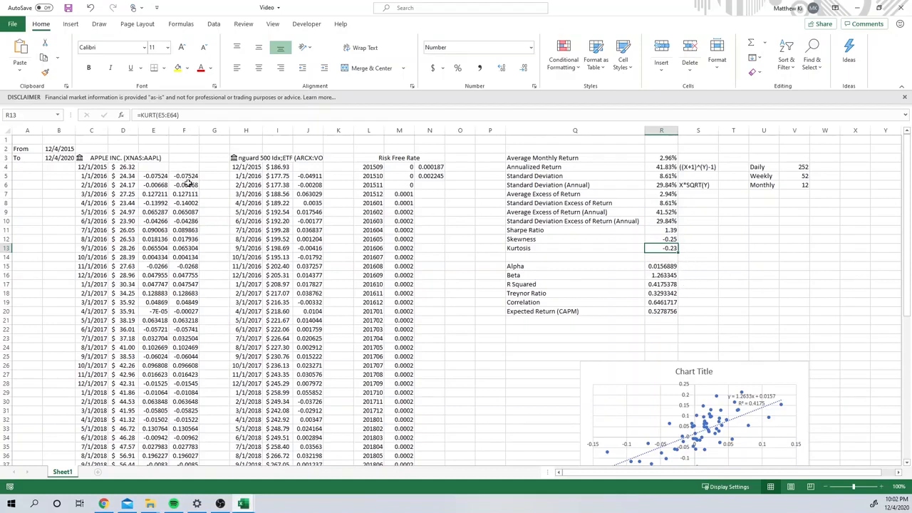
Step: Replace the security in C3 with nflx and look over the recalculated metrics and chart
{"action": "left_click", "coordinate": [141, 157]}
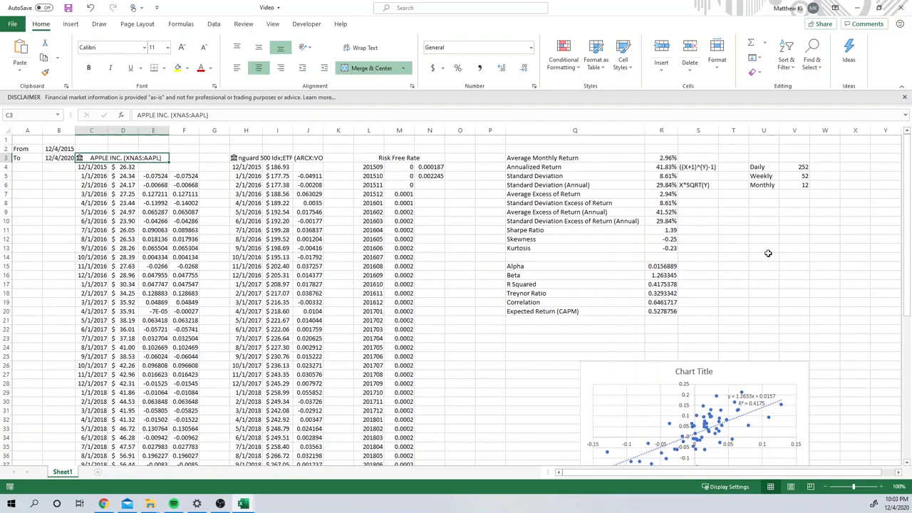
{"action": "type", "text": "nf"}
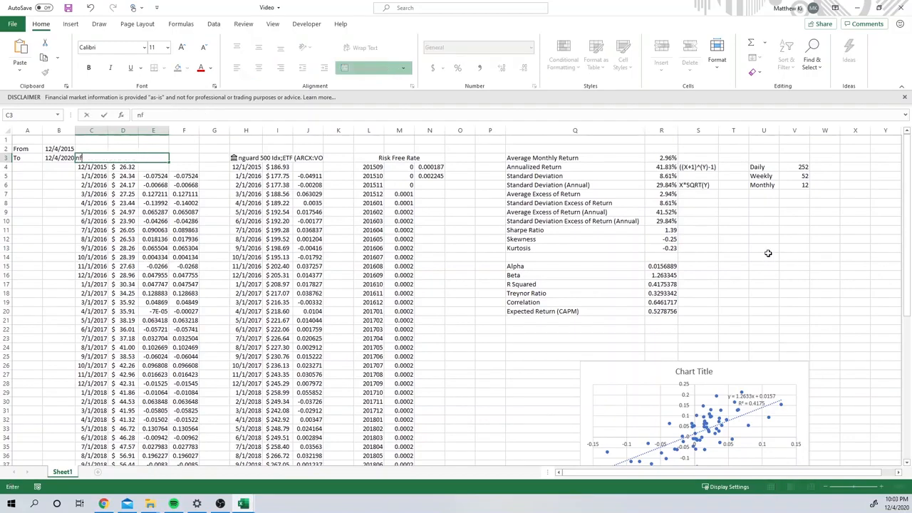
{"action": "type", "text": "lx"}
{"action": "key", "text": "Return"}
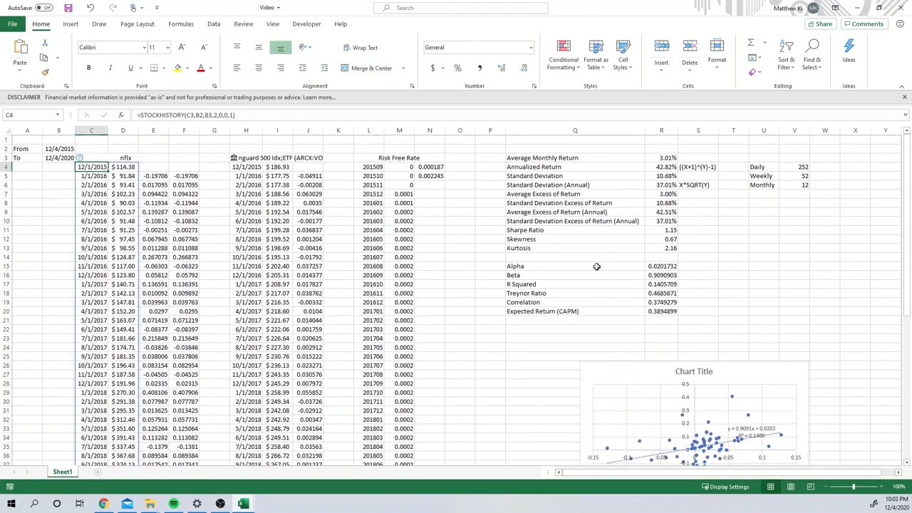
{"action": "scroll", "coordinate": [604, 263], "scroll_direction": "down", "scroll_amount": 2}
{"action": "scroll", "coordinate": [604, 262], "scroll_direction": "up", "scroll_amount": 2}
Step: Switch to the Portfolio Creation workbook and enter msft, aapl and nflx as the first three securities in F7:F9
{"action": "left_click", "coordinate": [250, 509]}
{"action": "left_click", "coordinate": [289, 481]}
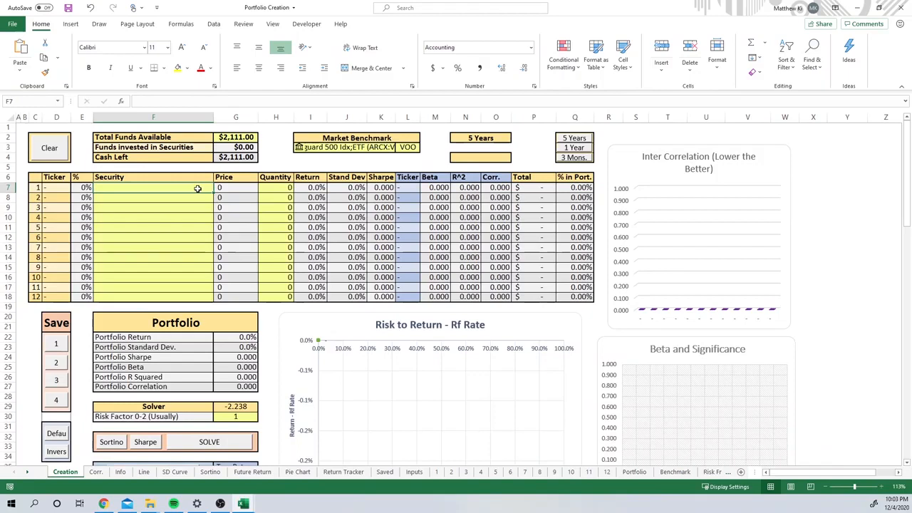
{"action": "type", "text": "fl"}
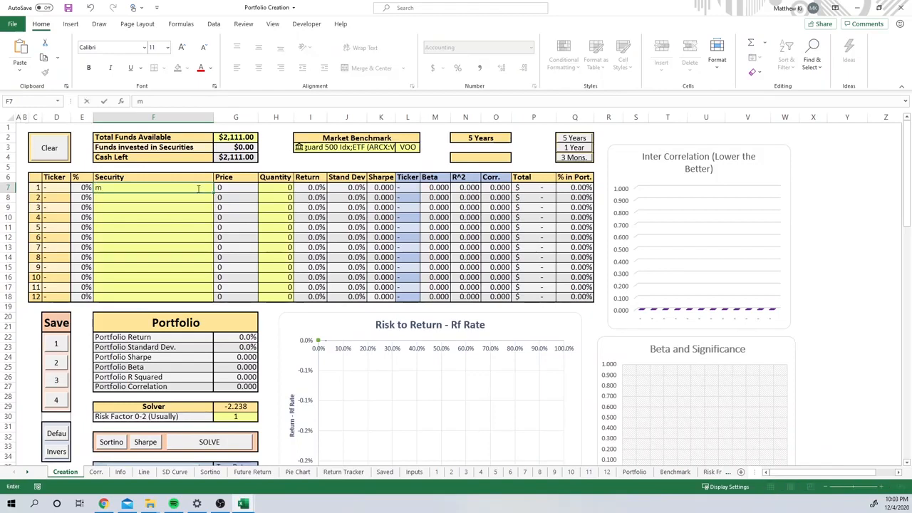
{"action": "key", "text": "BackSpace"}
{"action": "left_click", "coordinate": [179, 205]}
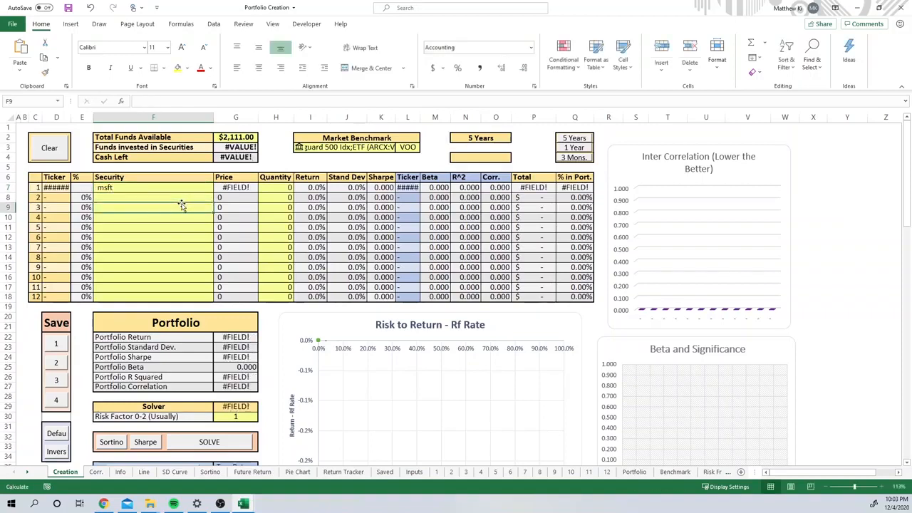
{"action": "left_click", "coordinate": [178, 199]}
{"action": "type", "text": "aapl"}
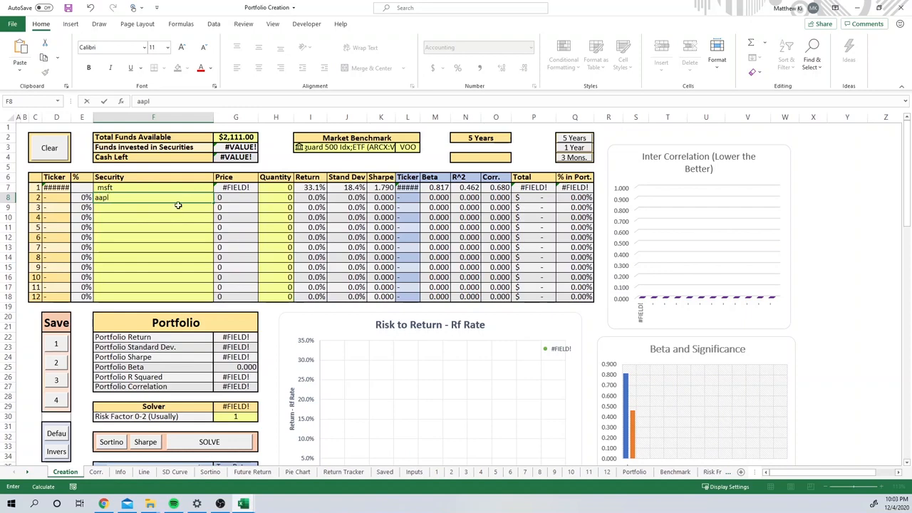
{"action": "left_click", "coordinate": [178, 207]}
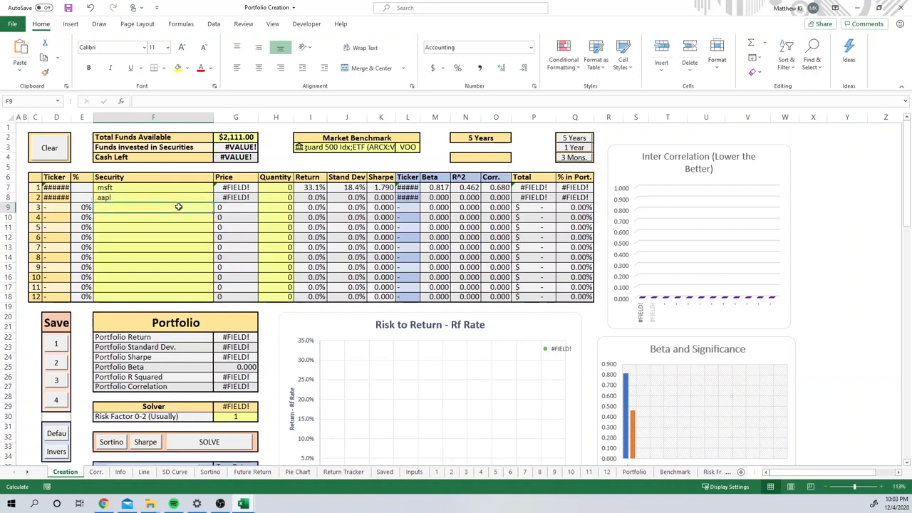
{"action": "type", "text": "nf"}
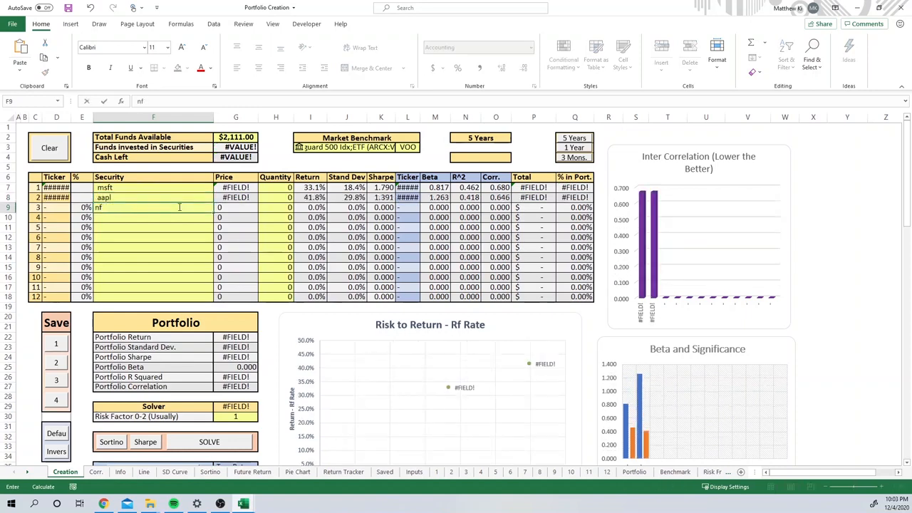
{"action": "type", "text": "flx"}
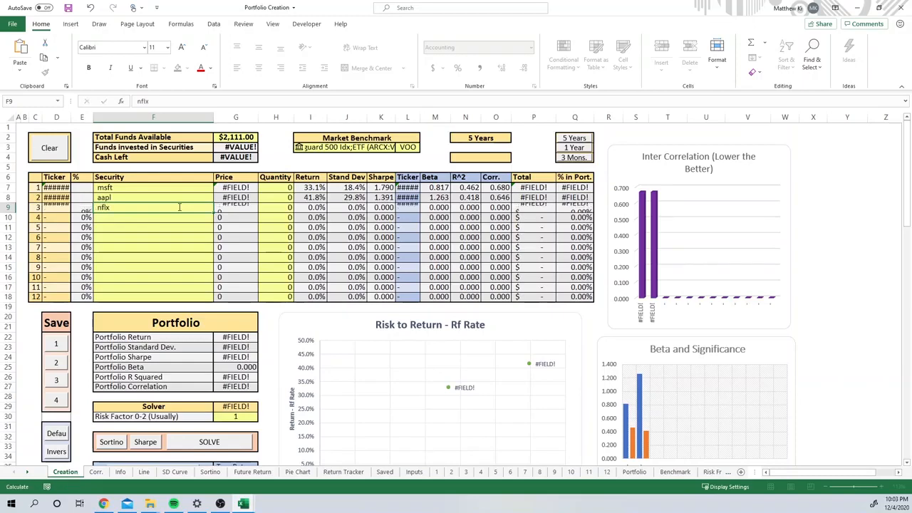
{"action": "key", "text": "Return"}
Step: Convert the three tickers in F7:F9 to the Stocks data type and check Microsoft's return cell
{"action": "left_click_drag", "start_coordinate": [179, 187], "coordinate": [180, 204]}
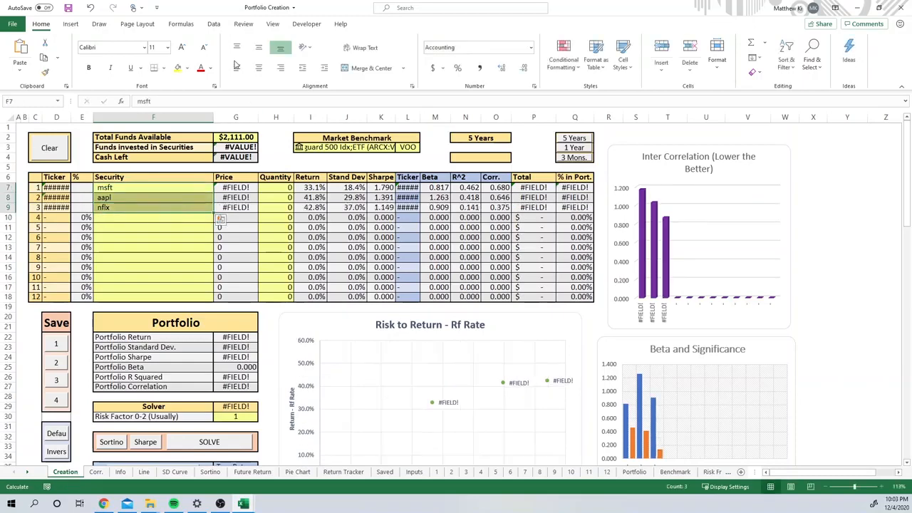
{"action": "left_click", "coordinate": [214, 23]}
{"action": "left_click", "coordinate": [336, 56]}
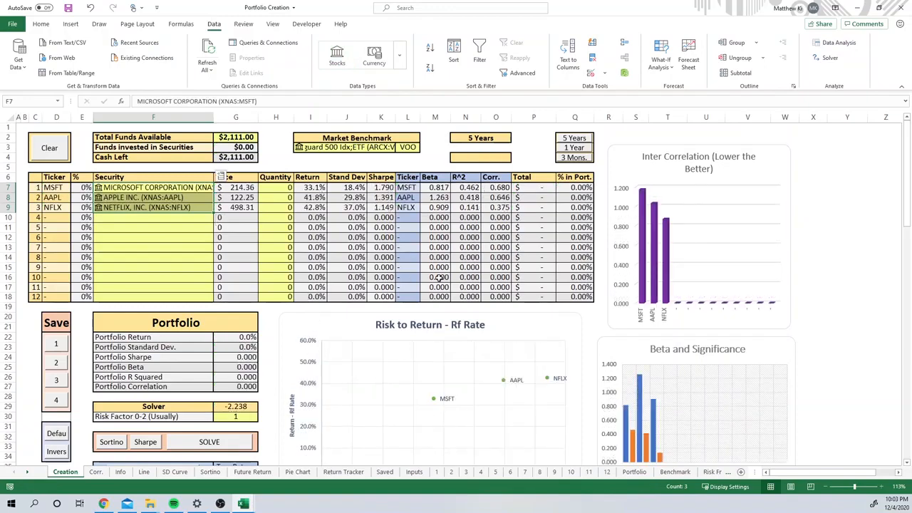
{"action": "left_click", "coordinate": [311, 188]}
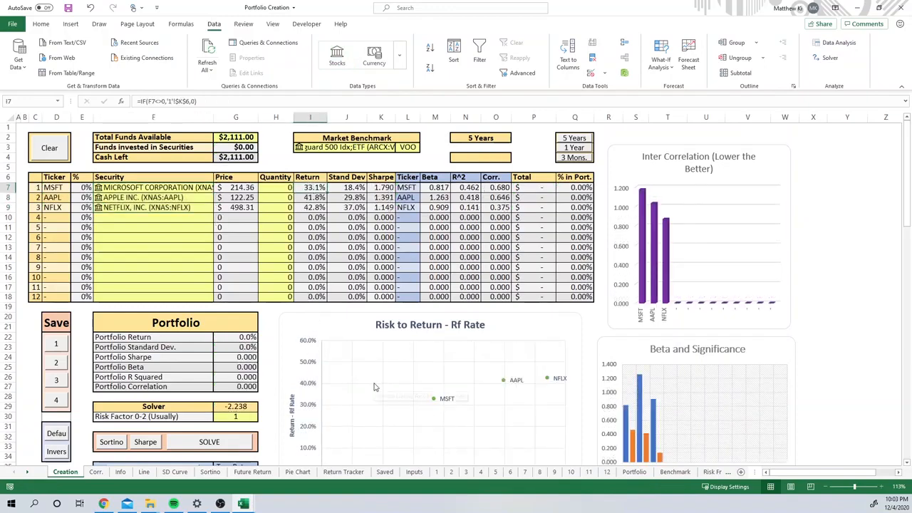
Step: Compare the three stocks on the Risk to Return chart and solve the portfolio quantities with the risk factor of 1
{"action": "scroll", "coordinate": [427, 409], "scroll_direction": "down", "scroll_amount": 2}
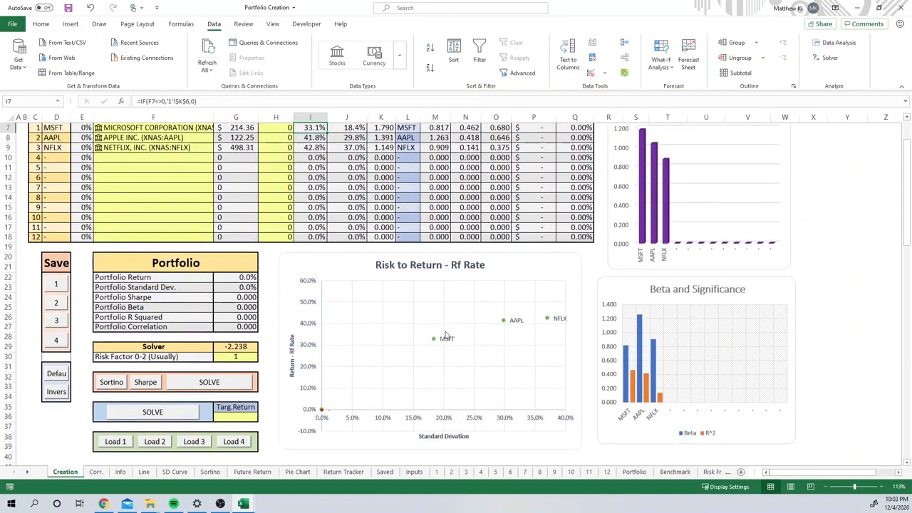
{"action": "mouse_move", "coordinate": [548, 322]}
{"action": "scroll", "coordinate": [380, 420], "scroll_direction": "up", "scroll_amount": 2}
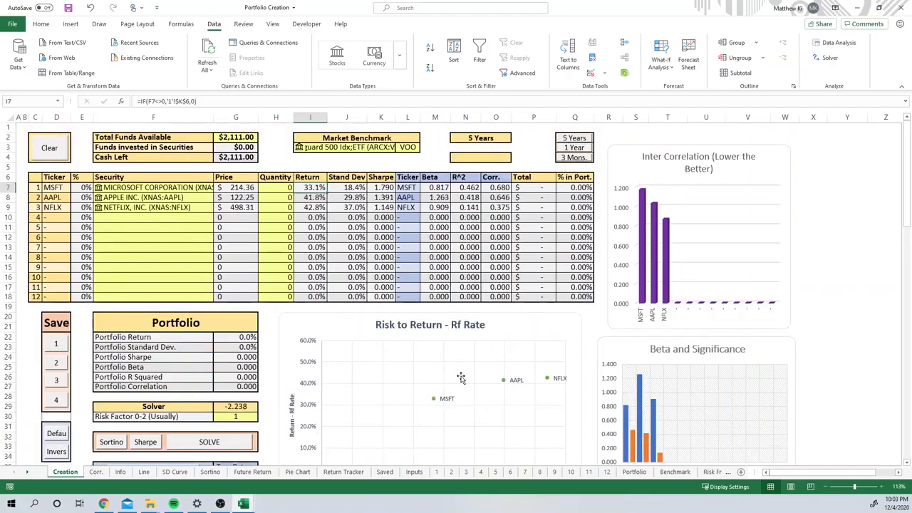
{"action": "scroll", "coordinate": [416, 382], "scroll_direction": "down", "scroll_amount": 1}
{"action": "left_click", "coordinate": [216, 414]}
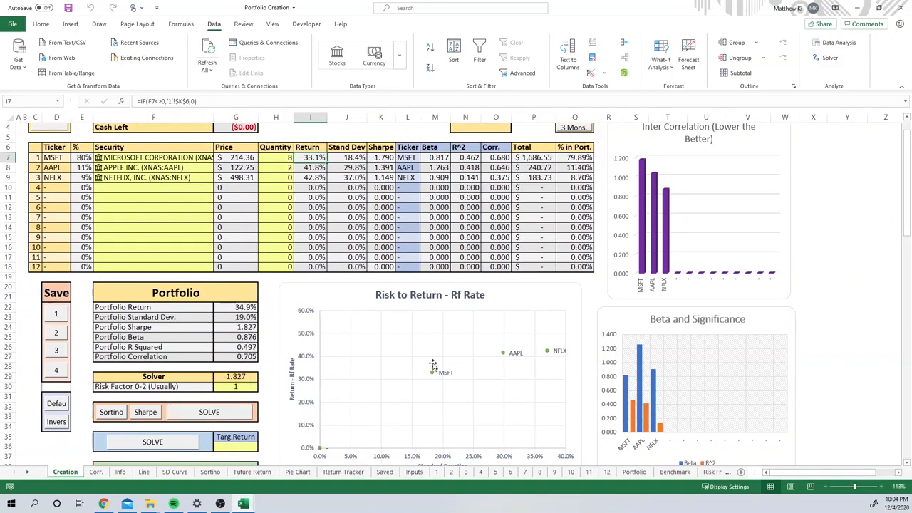
{"action": "scroll", "coordinate": [428, 428], "scroll_direction": "down", "scroll_amount": 1}
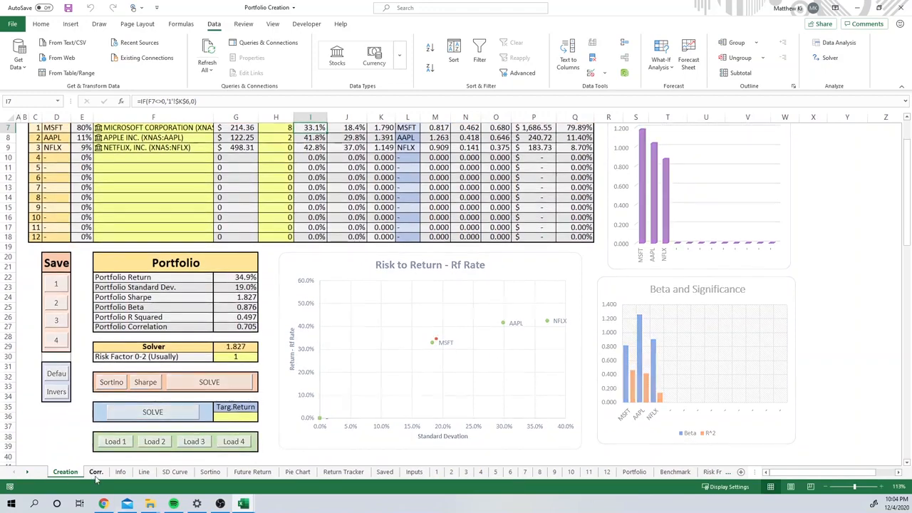
Step: Look over the Corr. and Info sheets for the three stocks and return to the Creation sheet
{"action": "left_click", "coordinate": [95, 472]}
{"action": "left_click", "coordinate": [121, 472]}
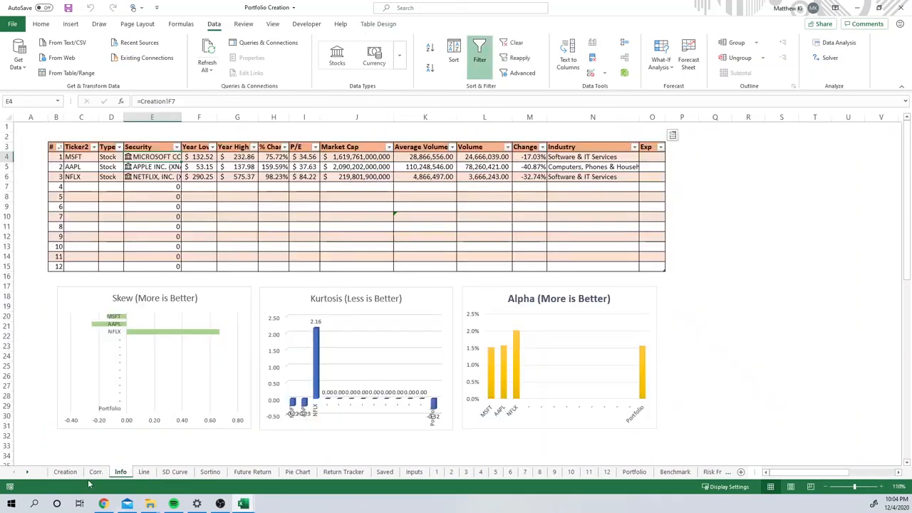
{"action": "left_click", "coordinate": [64, 472]}
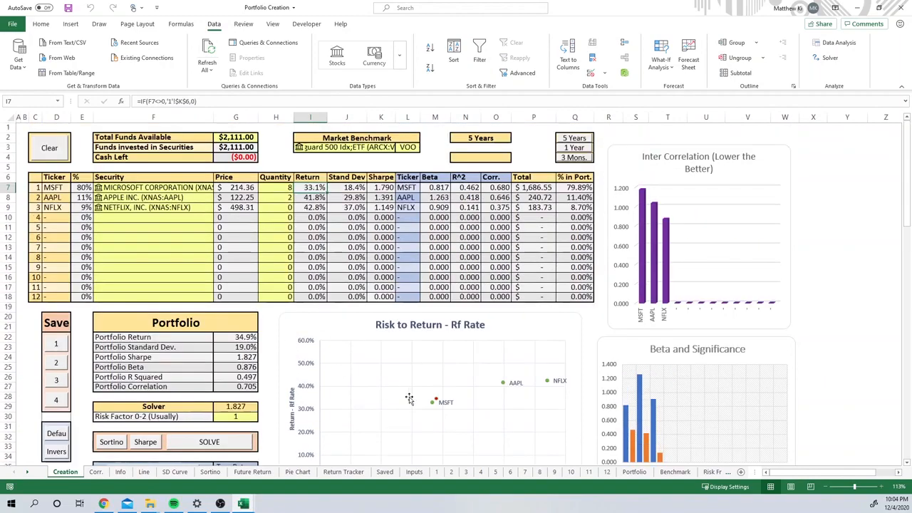
Step: Examine Microsoft's monthly price history and risk metrics on sheet 1, including the average monthly return formula in K5
{"action": "left_click", "coordinate": [437, 471]}
{"action": "scroll", "coordinate": [252, 182], "scroll_direction": "down", "scroll_amount": 7}
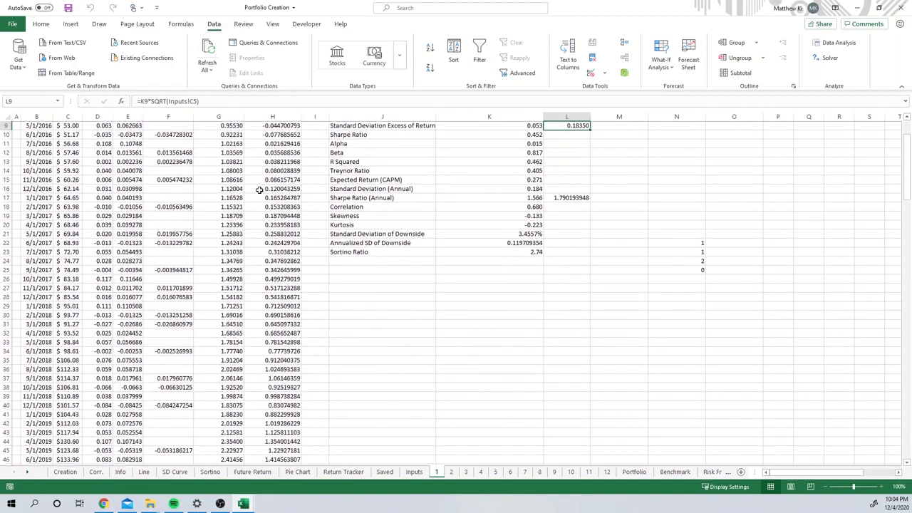
{"action": "scroll", "coordinate": [264, 208], "scroll_direction": "up", "scroll_amount": 7}
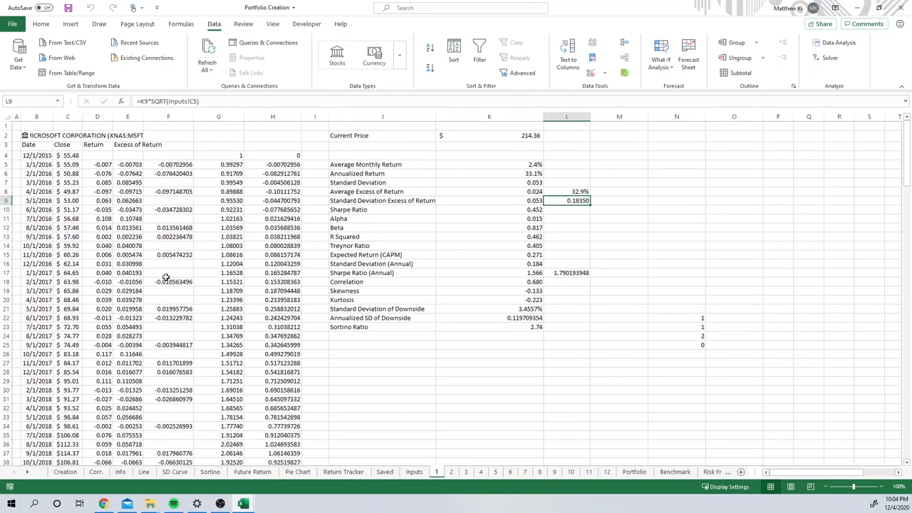
{"action": "scroll", "coordinate": [168, 281], "scroll_direction": "down", "scroll_amount": 12}
{"action": "scroll", "coordinate": [178, 299], "scroll_direction": "up", "scroll_amount": 6}
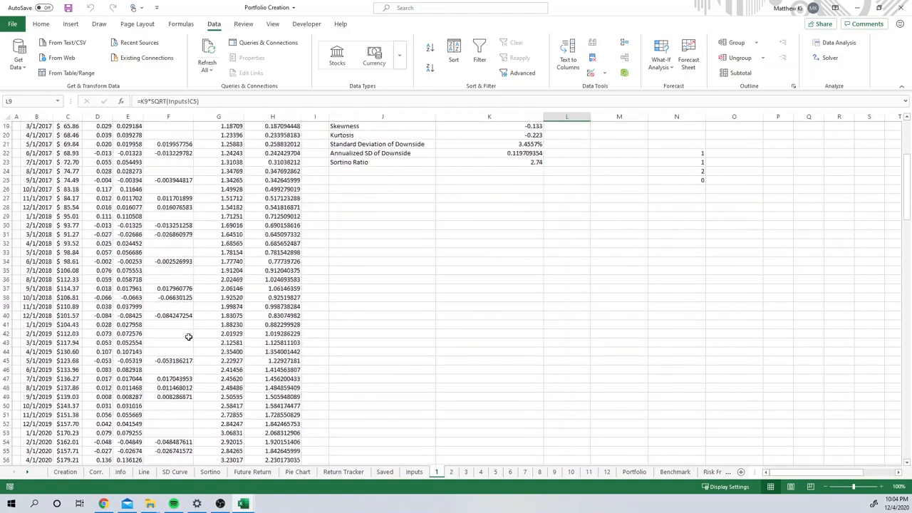
{"action": "scroll", "coordinate": [186, 306], "scroll_direction": "up", "scroll_amount": 6}
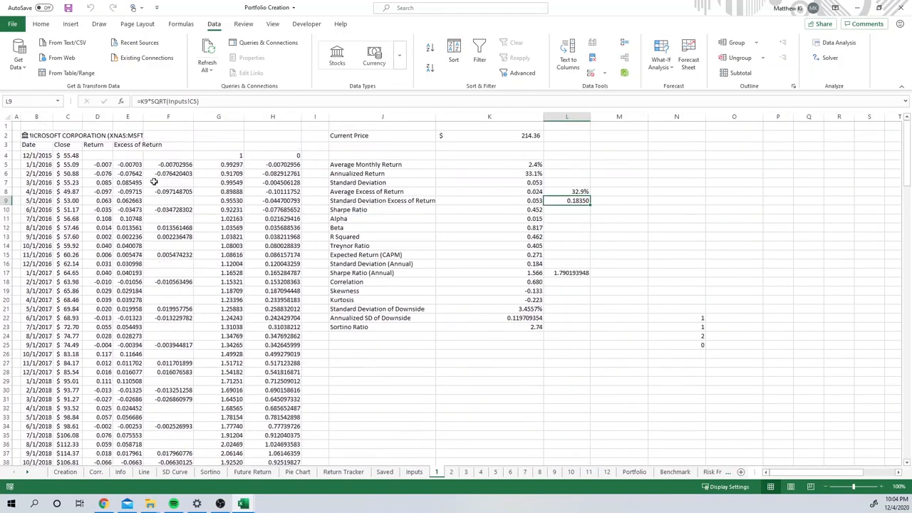
{"action": "left_click", "coordinate": [507, 165]}
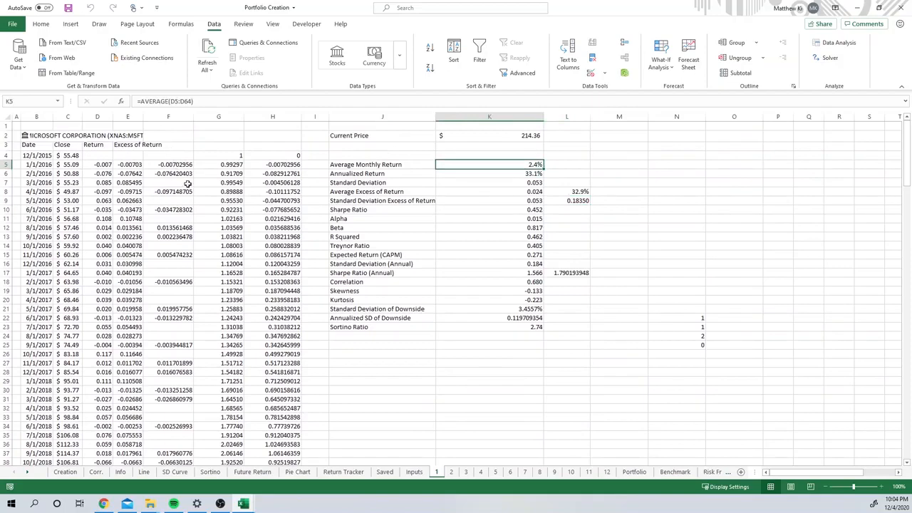
Step: View the full performance chart on the Line sheet and return to the Creation sheet
{"action": "left_click", "coordinate": [143, 471]}
{"action": "scroll", "coordinate": [235, 377], "scroll_direction": "down", "scroll_amount": 4}
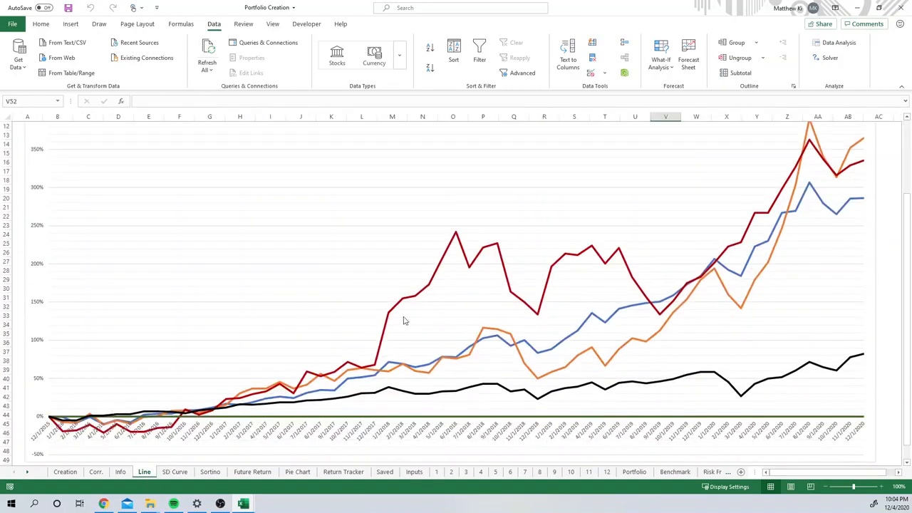
{"action": "scroll", "coordinate": [171, 416], "scroll_direction": "up", "scroll_amount": 2}
{"action": "left_click", "coordinate": [65, 472]}
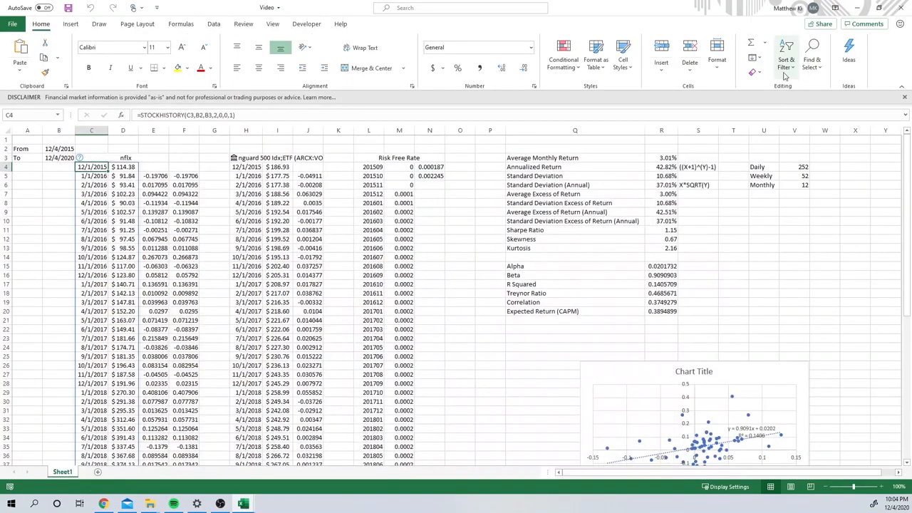
Step: Review Netflix's price history and metrics in the Video workbook, selecting the Correlation label in Q19
{"action": "left_click", "coordinate": [533, 302]}
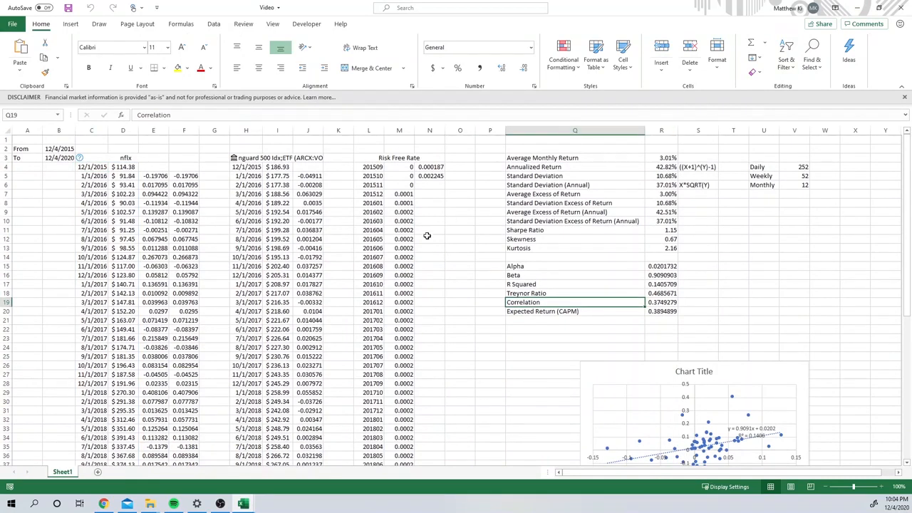
{"action": "scroll", "coordinate": [431, 237], "scroll_direction": "down", "scroll_amount": 5}
{"action": "scroll", "coordinate": [440, 244], "scroll_direction": "up", "scroll_amount": 5}
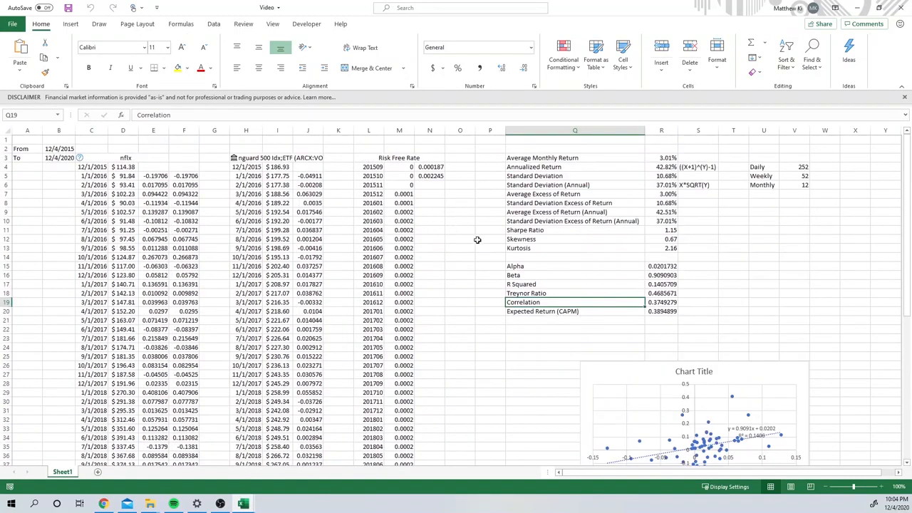